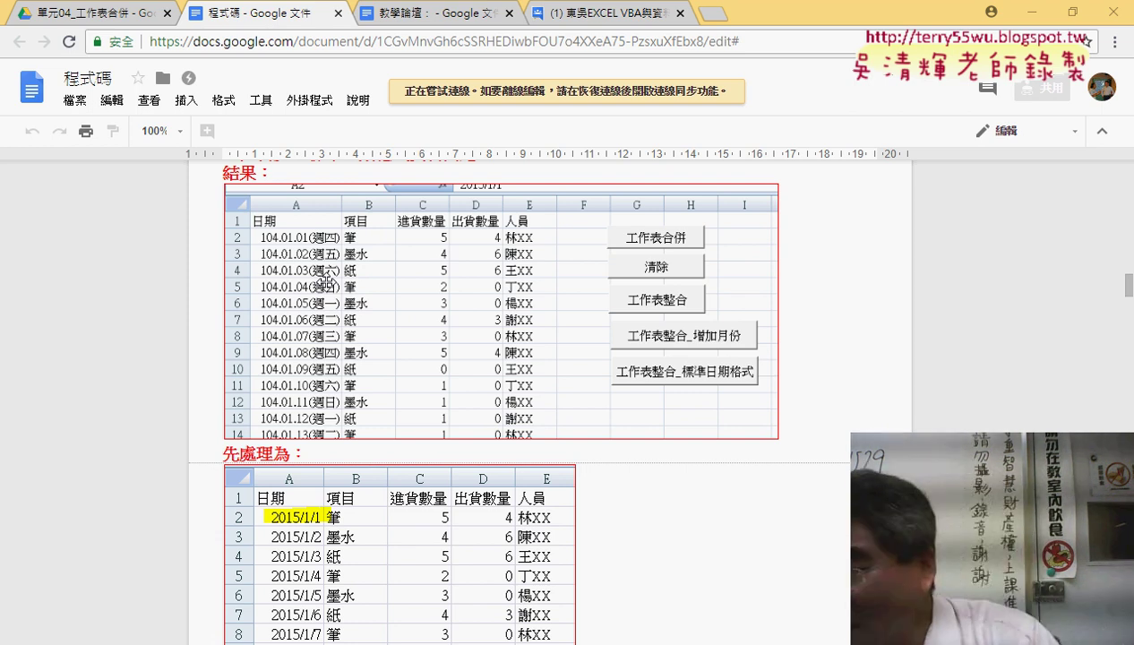
Open the 工作表合併_VBA macro code through the merge button's 指定巨集 > 編輯
scroll(324, 283, down, 2)
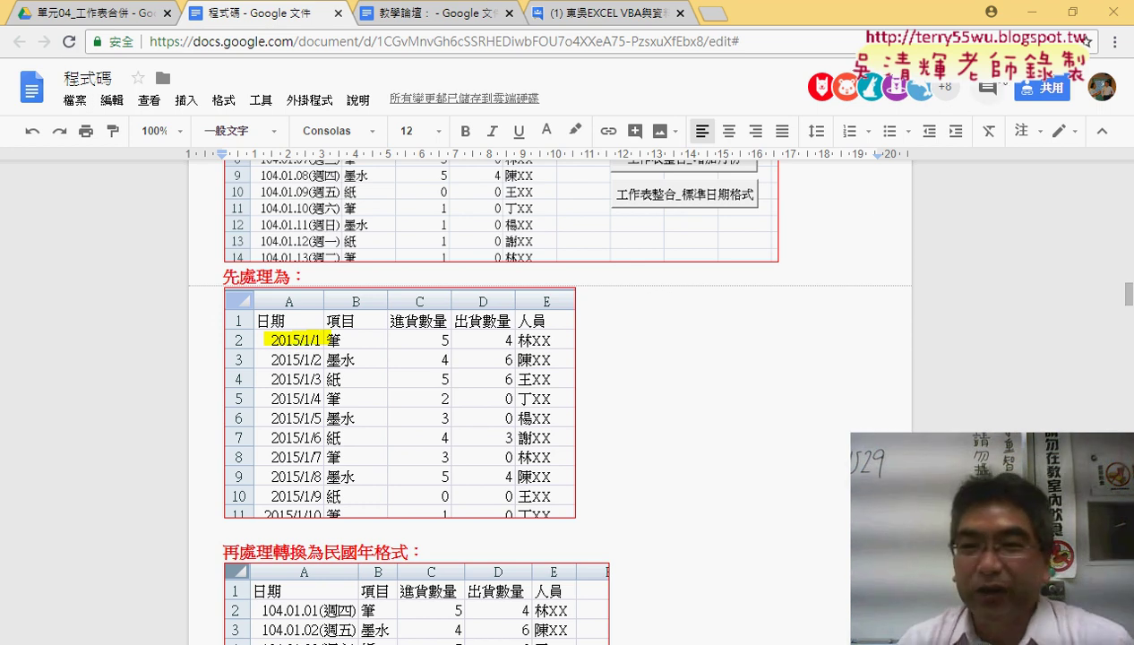
click(1032, 12)
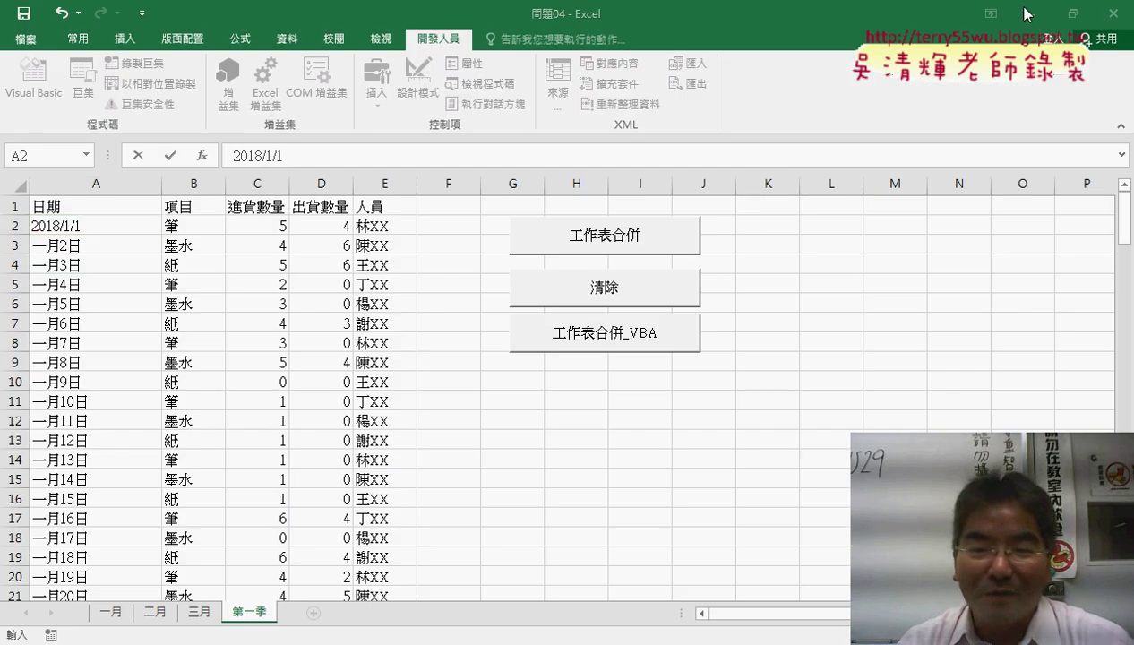
right_click(628, 345)
click(701, 477)
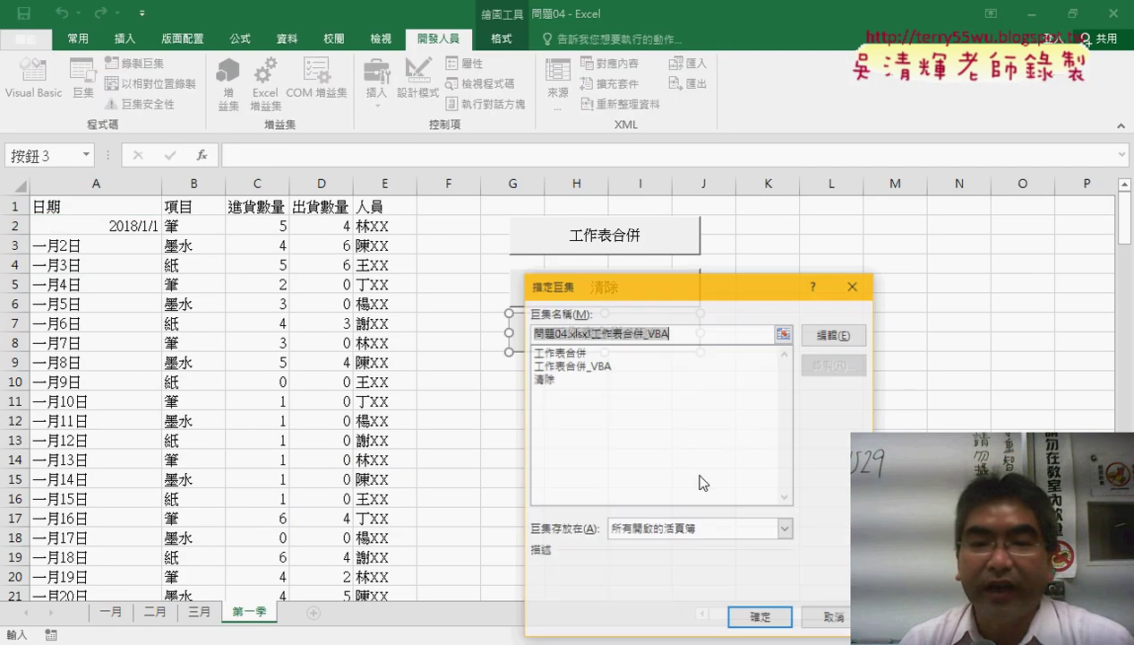
click(832, 335)
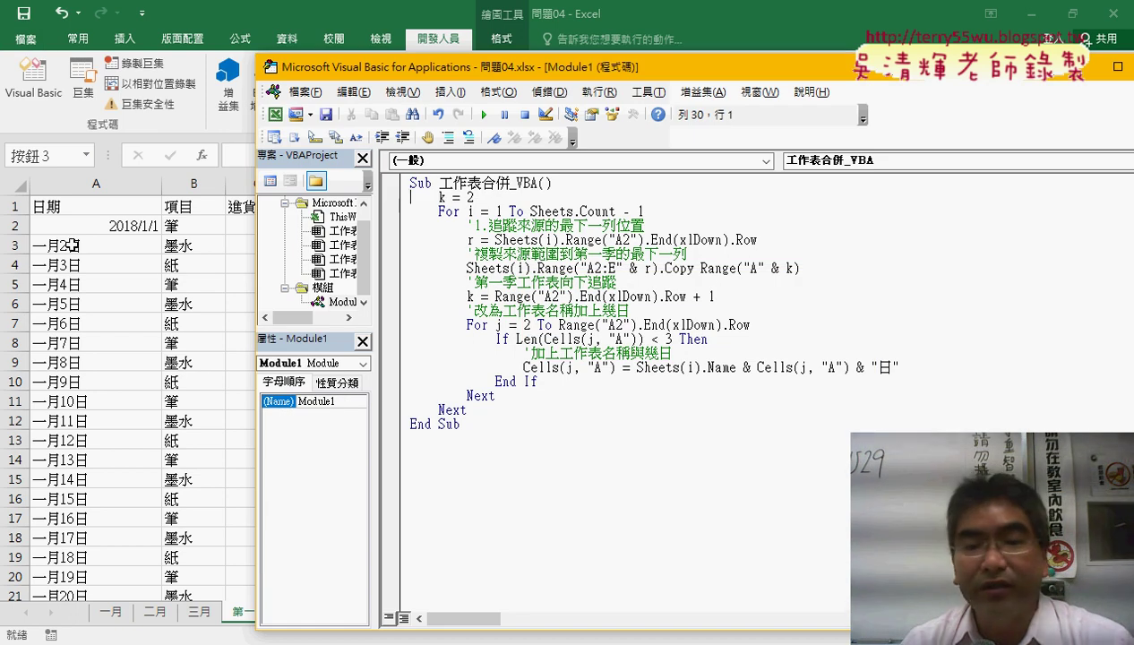
Comment out the sheet-name line and start a new line reusing Cells(j, "A") =
click(922, 365)
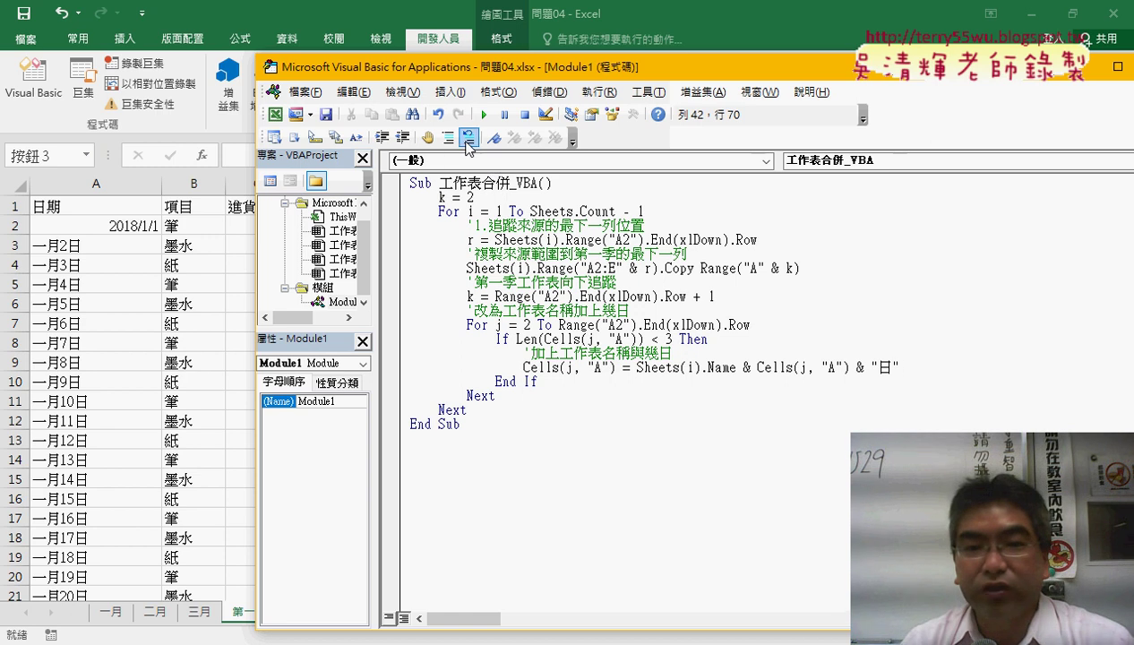
click(466, 142)
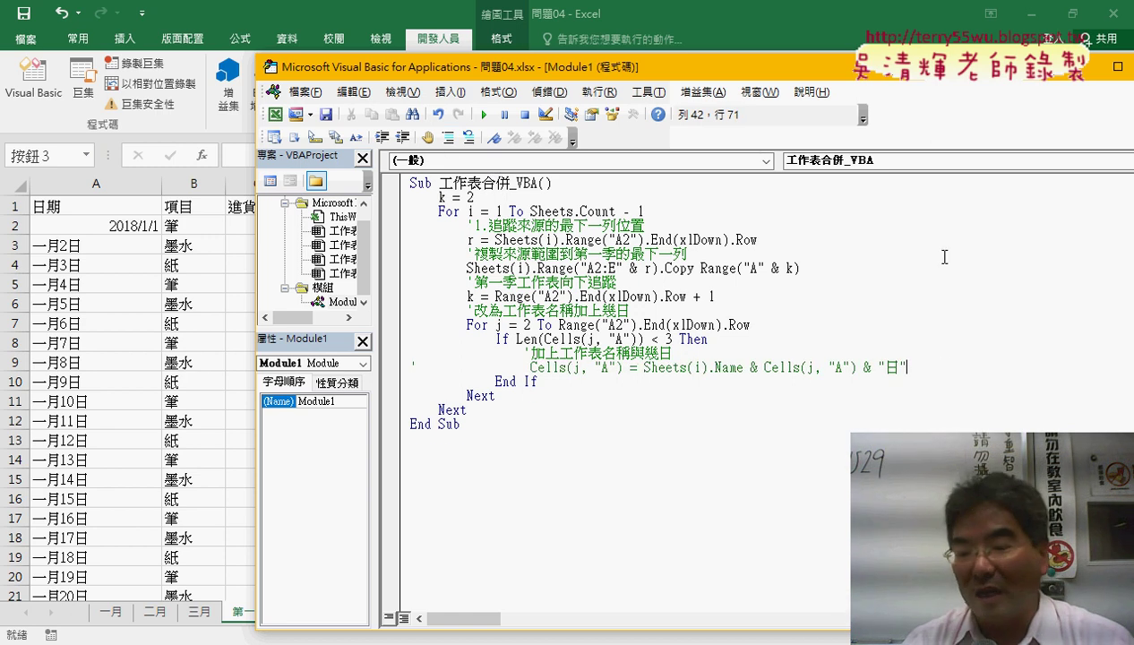
key(Return)
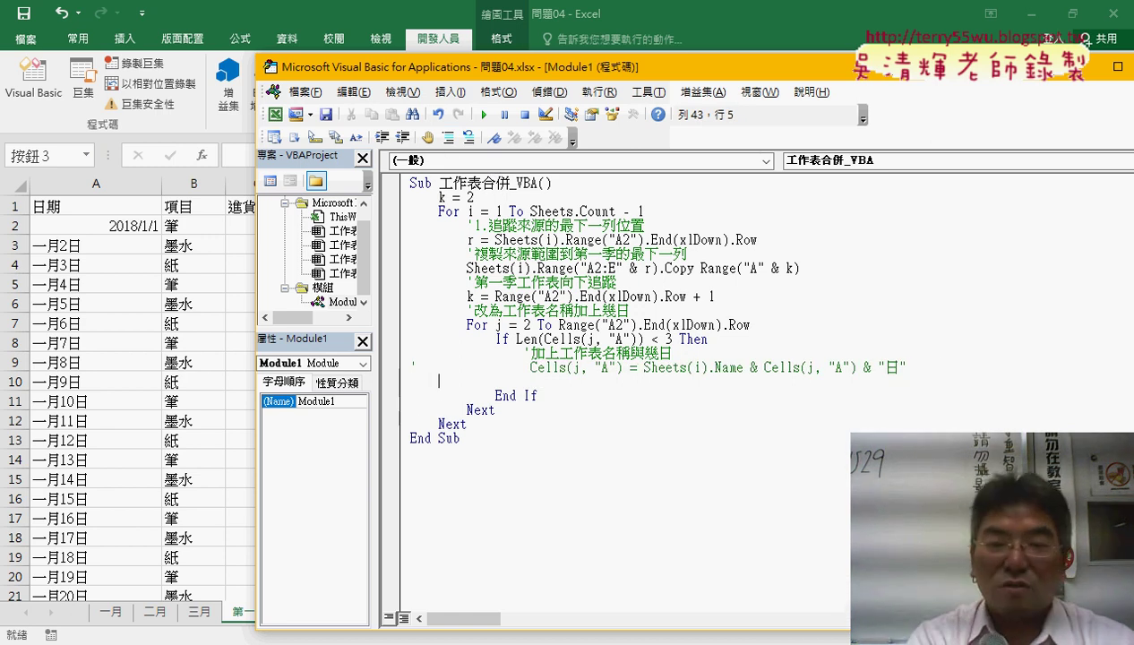
click(524, 380)
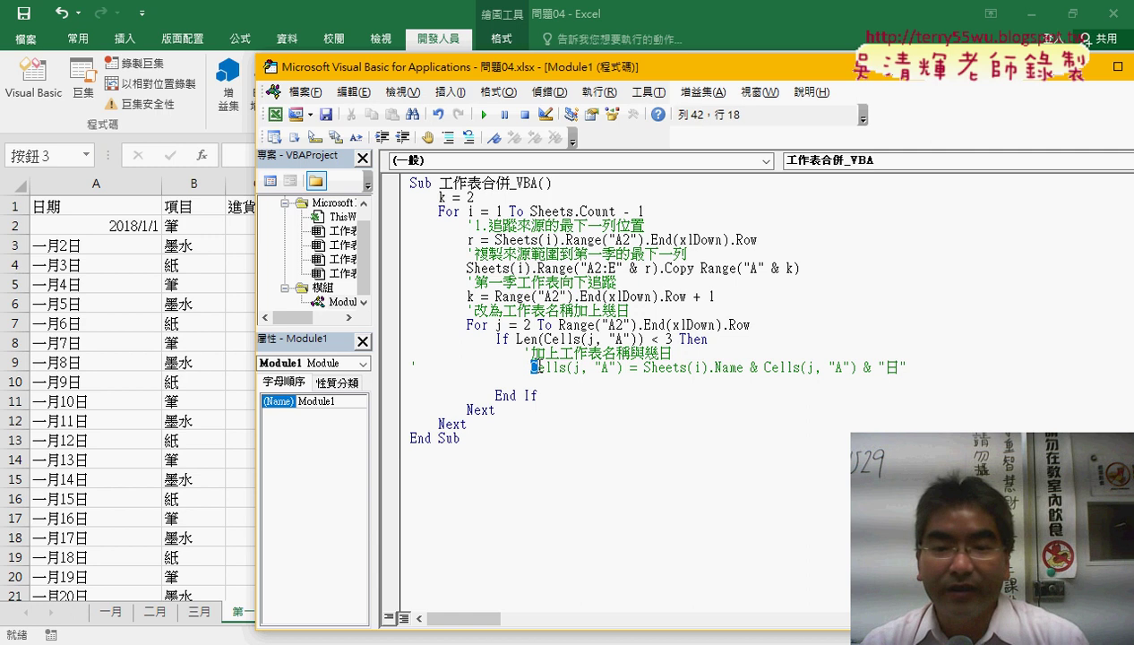
mouse_move(531, 368)
mouse_down()
mouse_move(643, 367)
mouse_move(605, 382)
mouse_up()
text(Cells(j, "A") =)
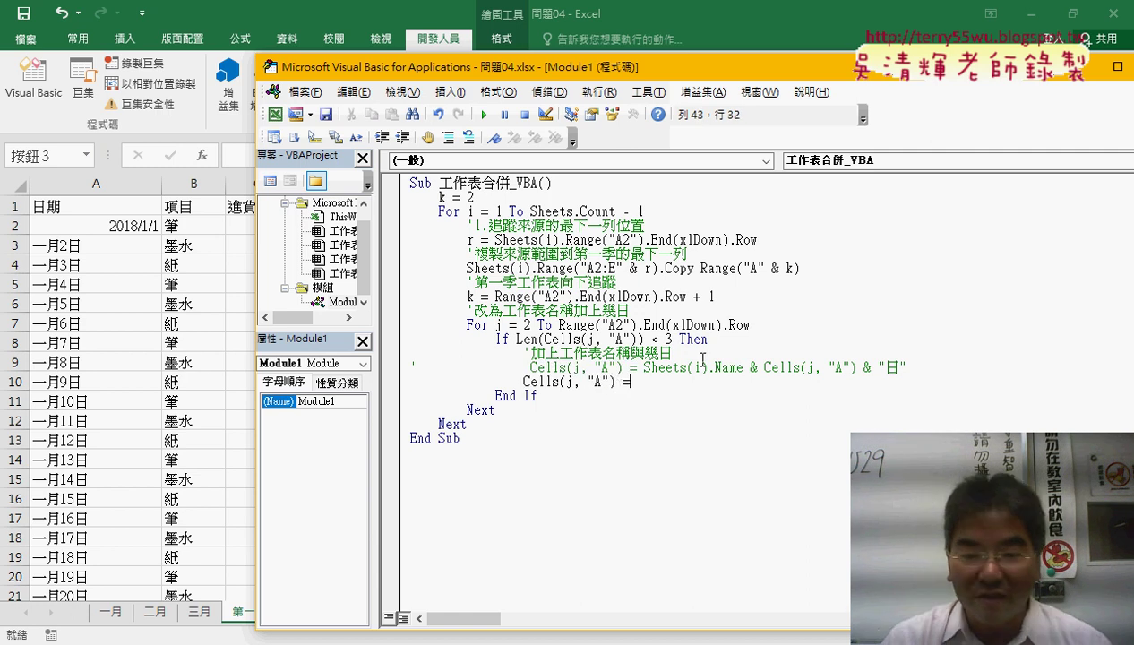
Complete the new line as Cells(j,"A") = "2018/" & i & "/" & Cells(j,"A")
text(")
key(Left)
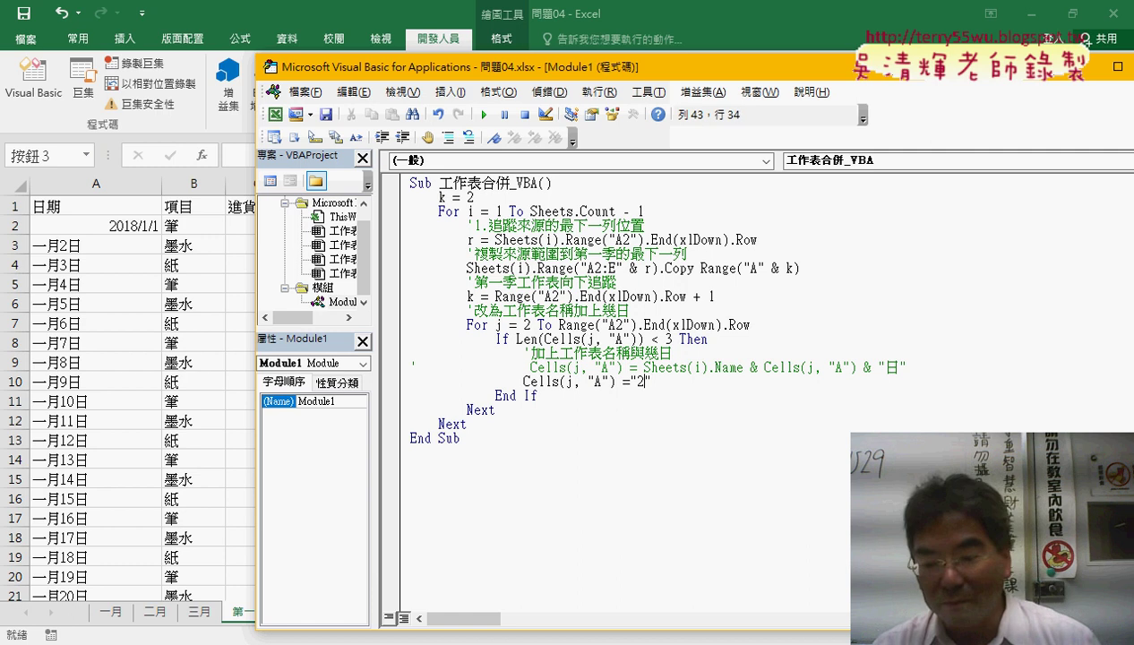
text(018/)
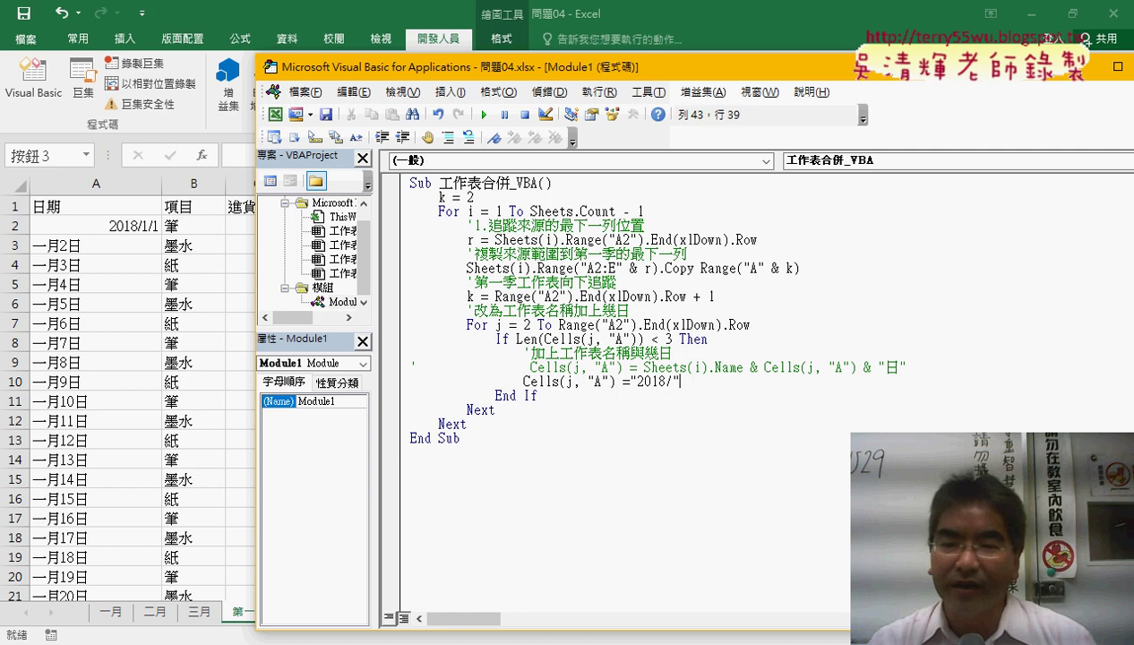
click(410, 395)
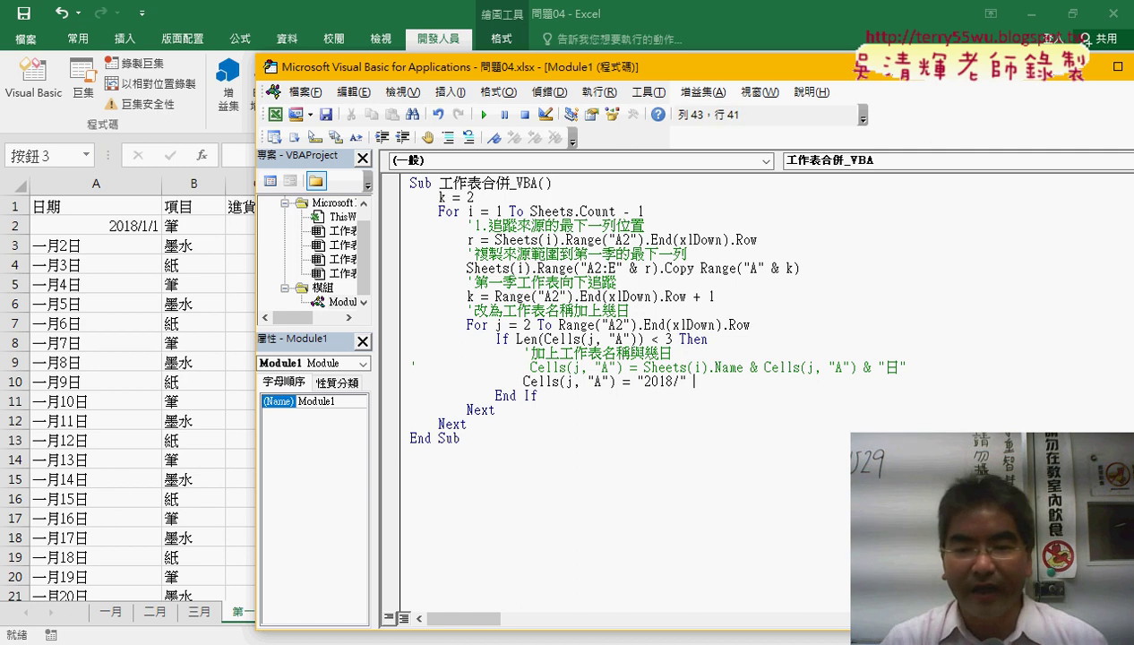
text(& )
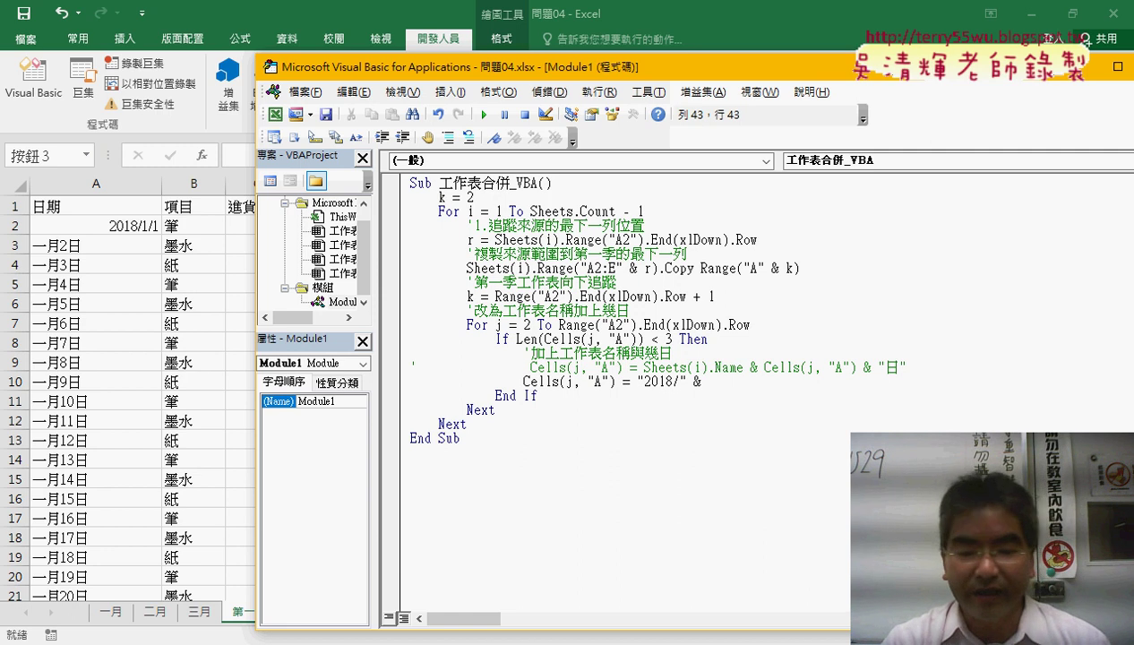
text(i )
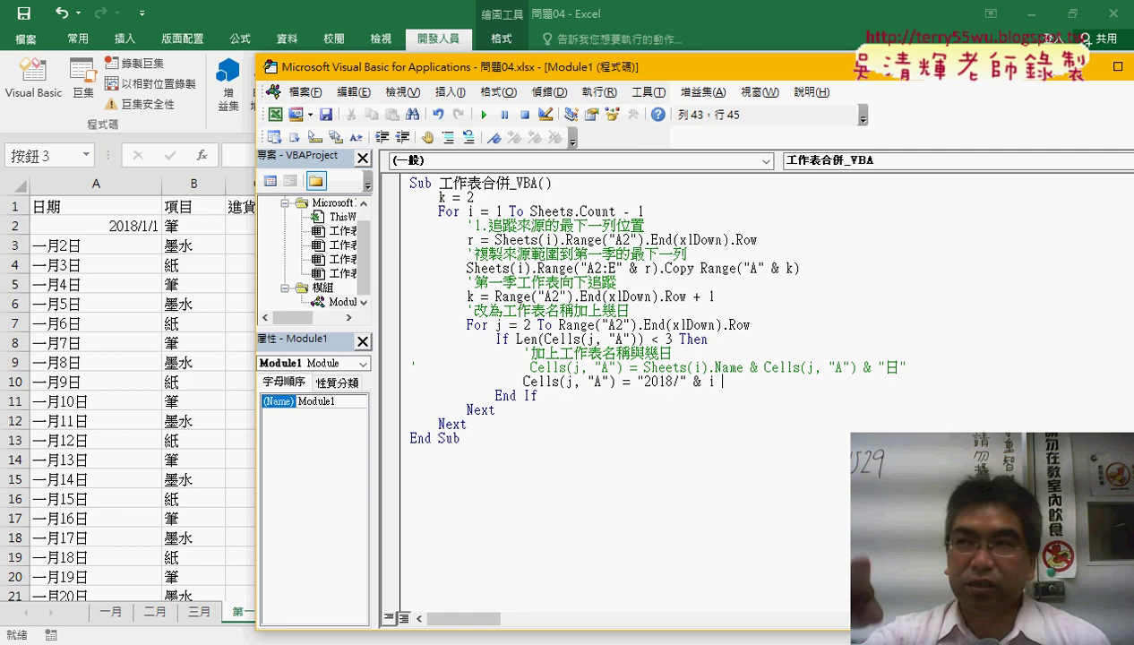
text(& )
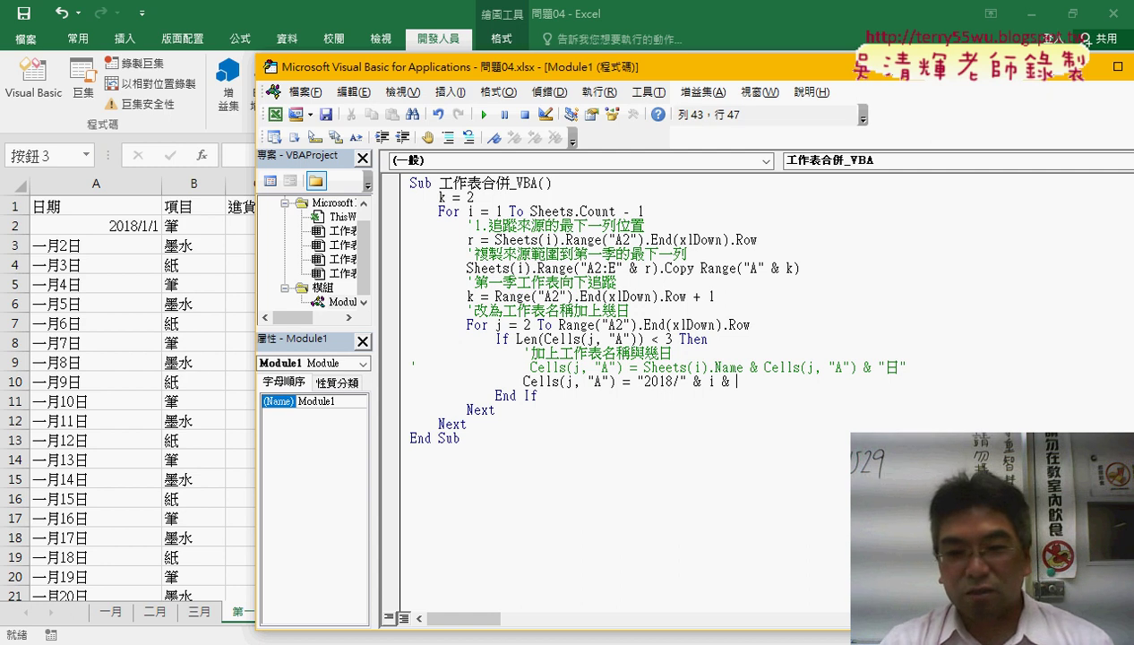
text("/" &)
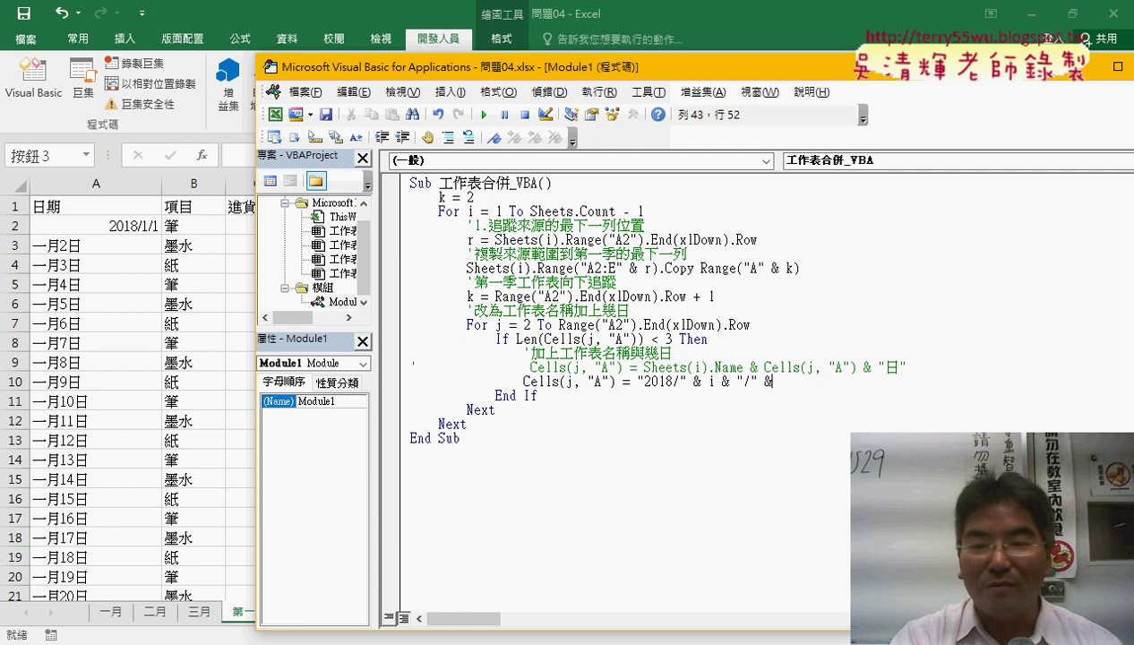
key(Left)
key(Left)
key(Left)
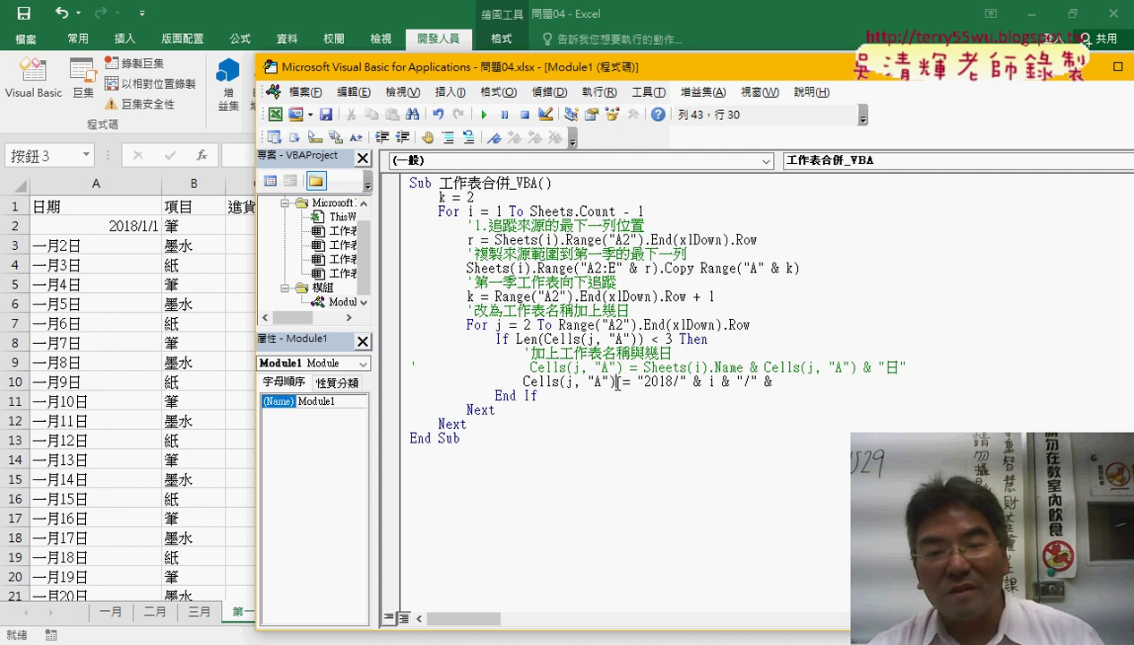
mouse_move(616, 382)
mouse_down()
mouse_move(528, 381)
mouse_move(777, 384)
mouse_up()
text(Cells(j, "A"))
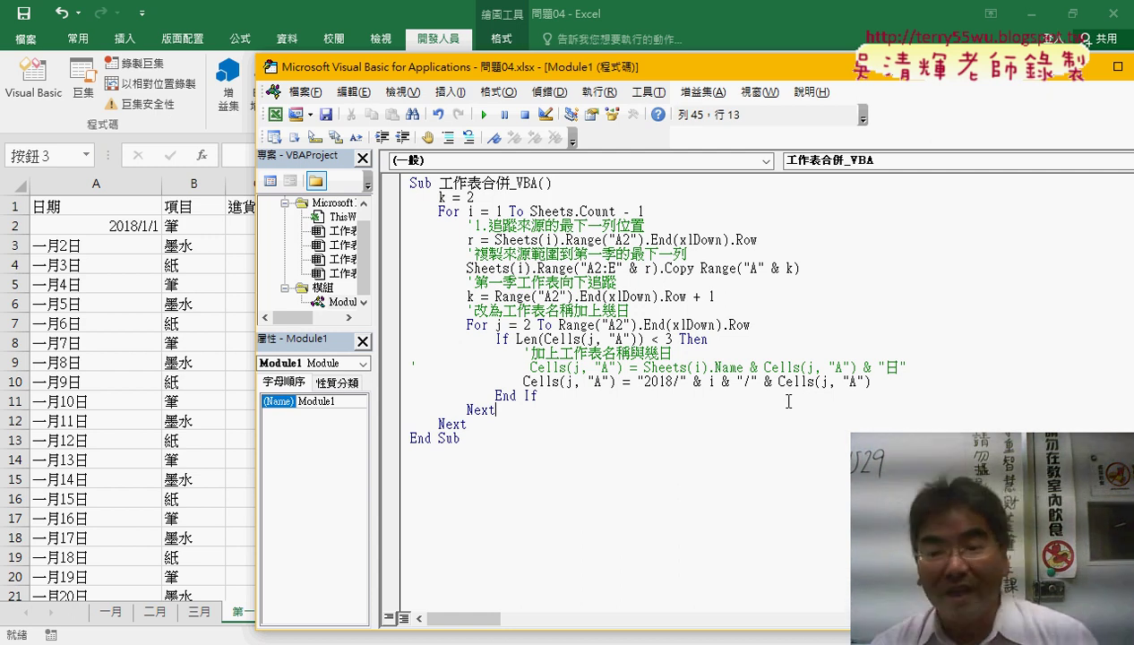
mouse_move(639, 380)
mouse_down()
mouse_move(869, 382)
mouse_move(644, 367)
mouse_up()
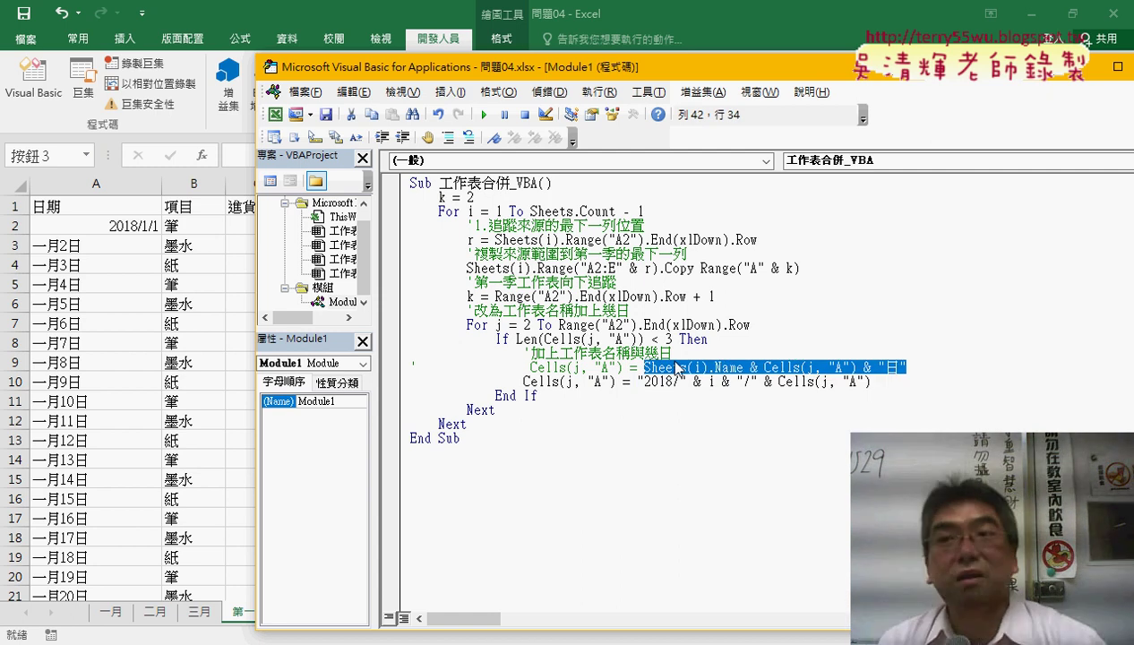
Set a breakpoint on the new date line and run 清除 to empty 第一季
click(391, 382)
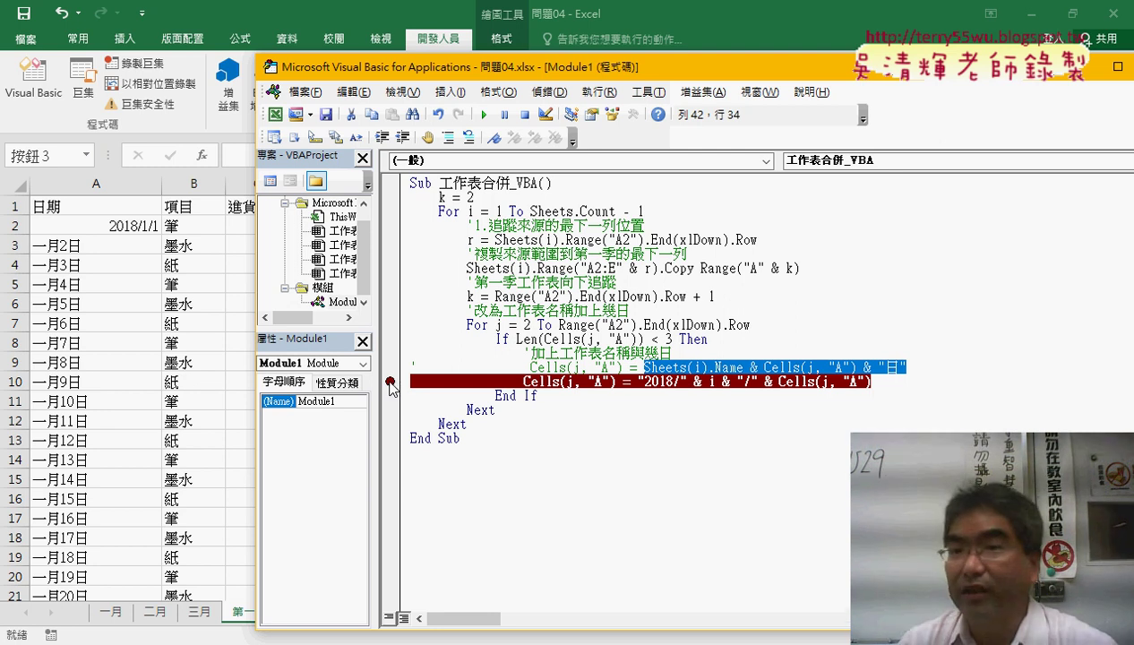
click(391, 384)
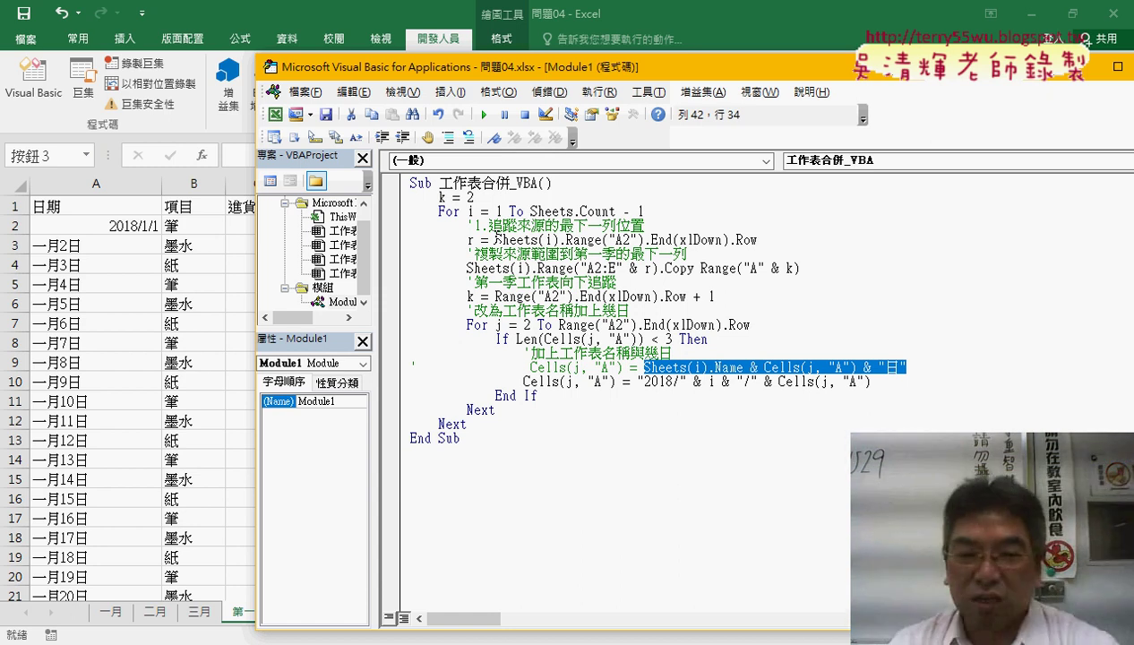
click(390, 381)
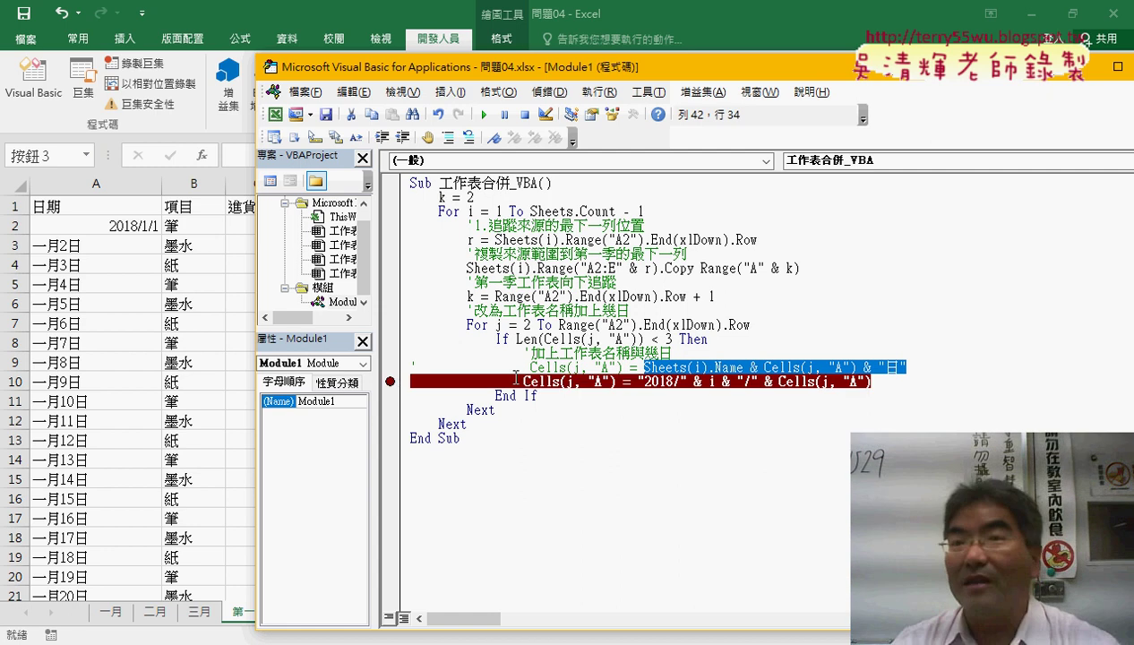
scroll(390, 381, up, 2)
scroll(526, 298, up, 1)
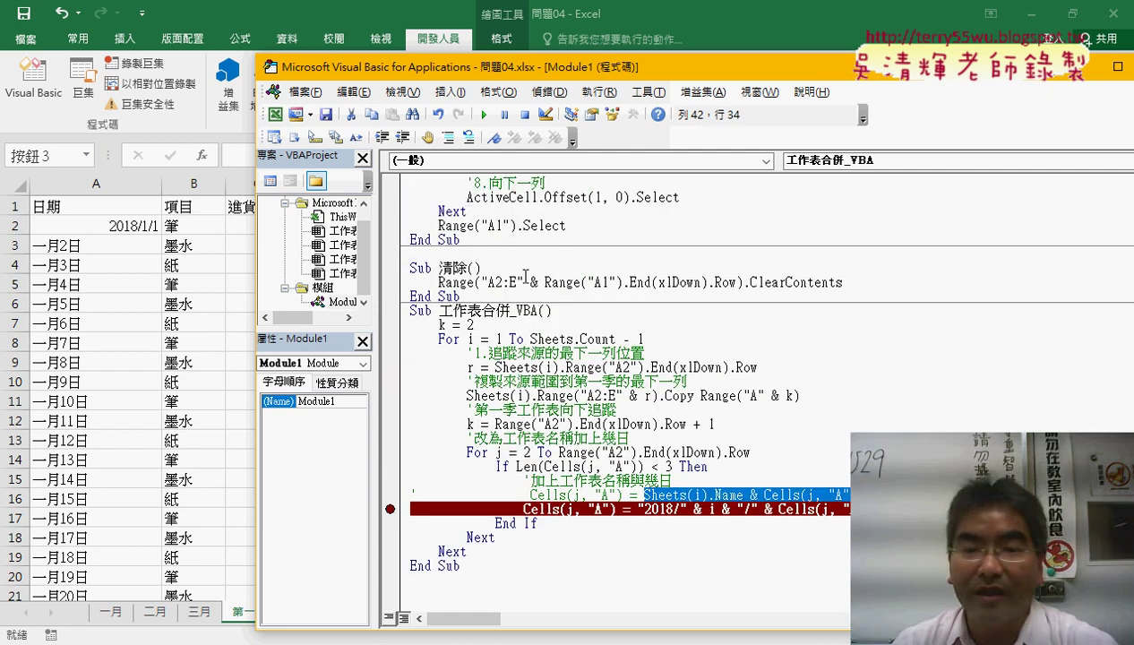
click(526, 280)
click(487, 115)
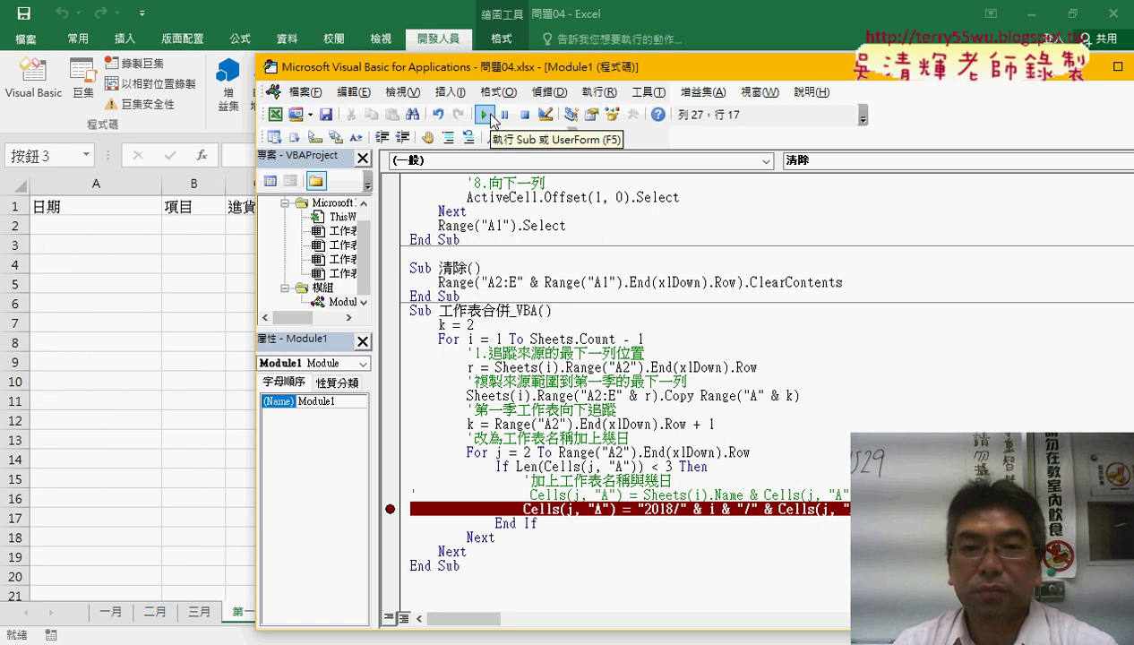
Run 工作表合併_VBA to the breakpoint and step with F8 to write full dates
drag(531, 68, 677, 30)
click(706, 329)
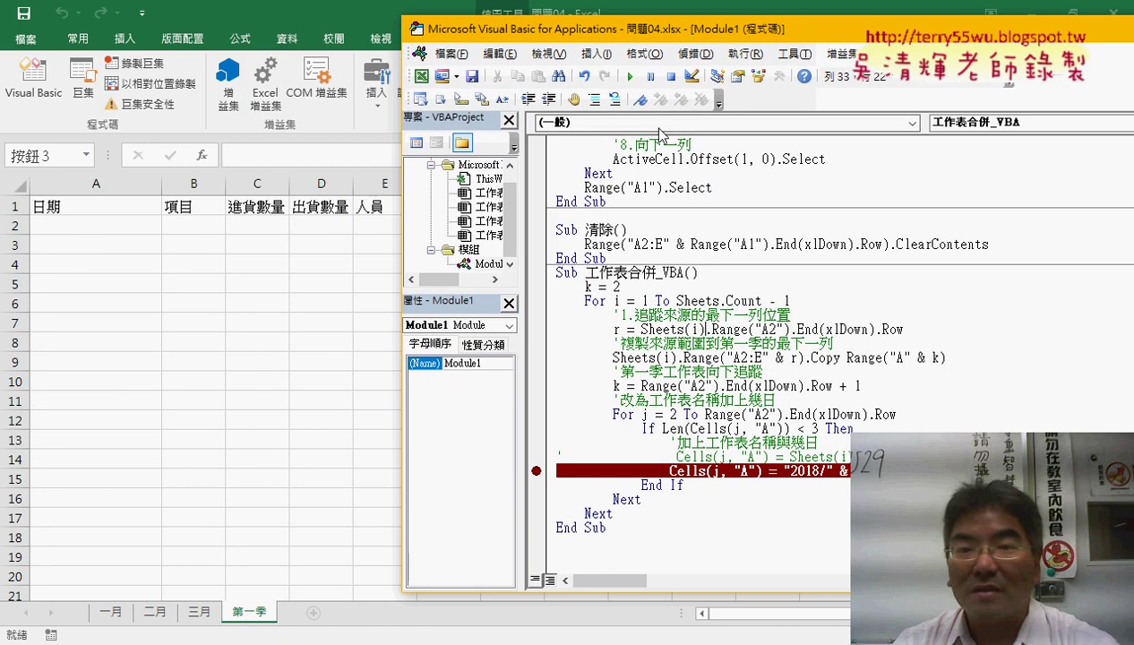
click(630, 77)
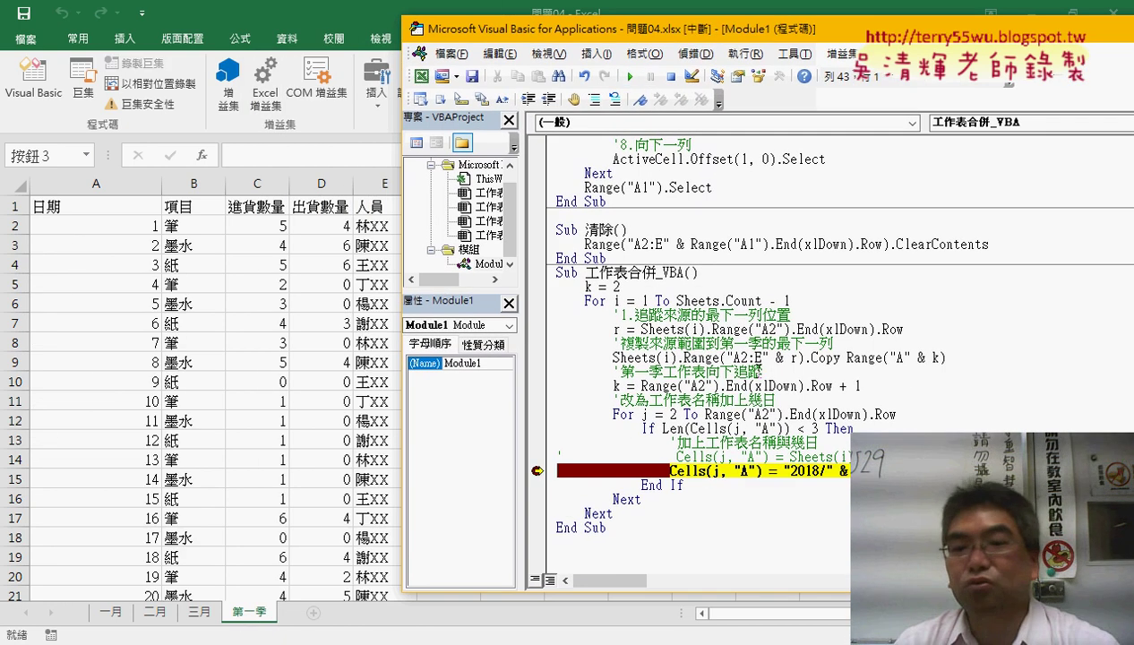
mouse_move(717, 472)
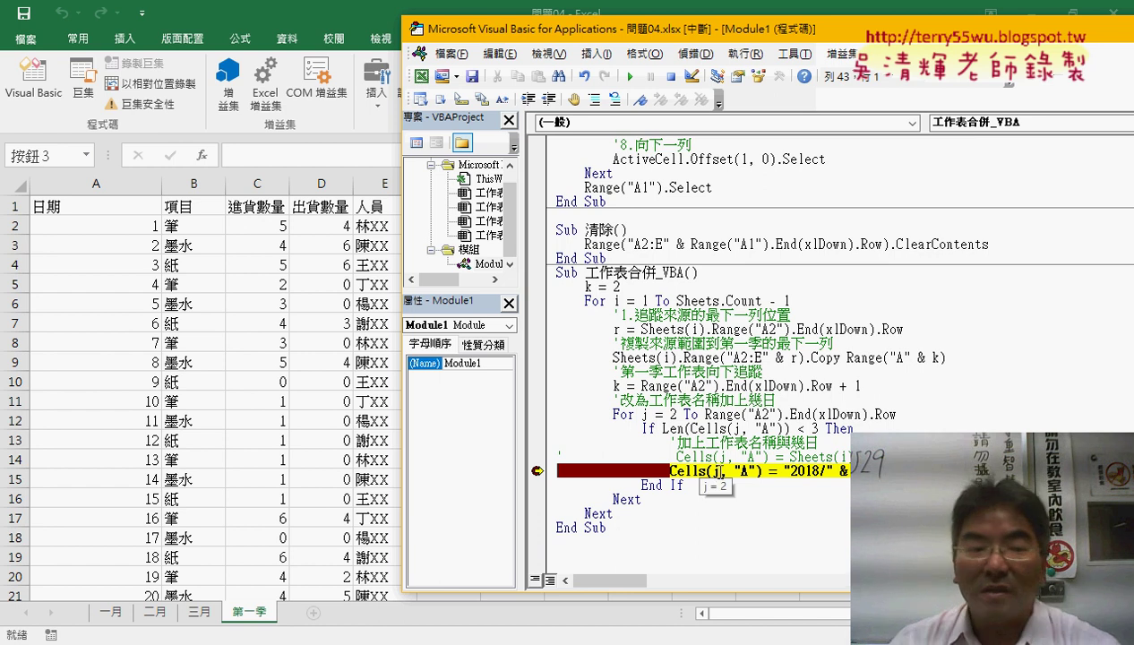
mouse_move(746, 417)
key(F8)
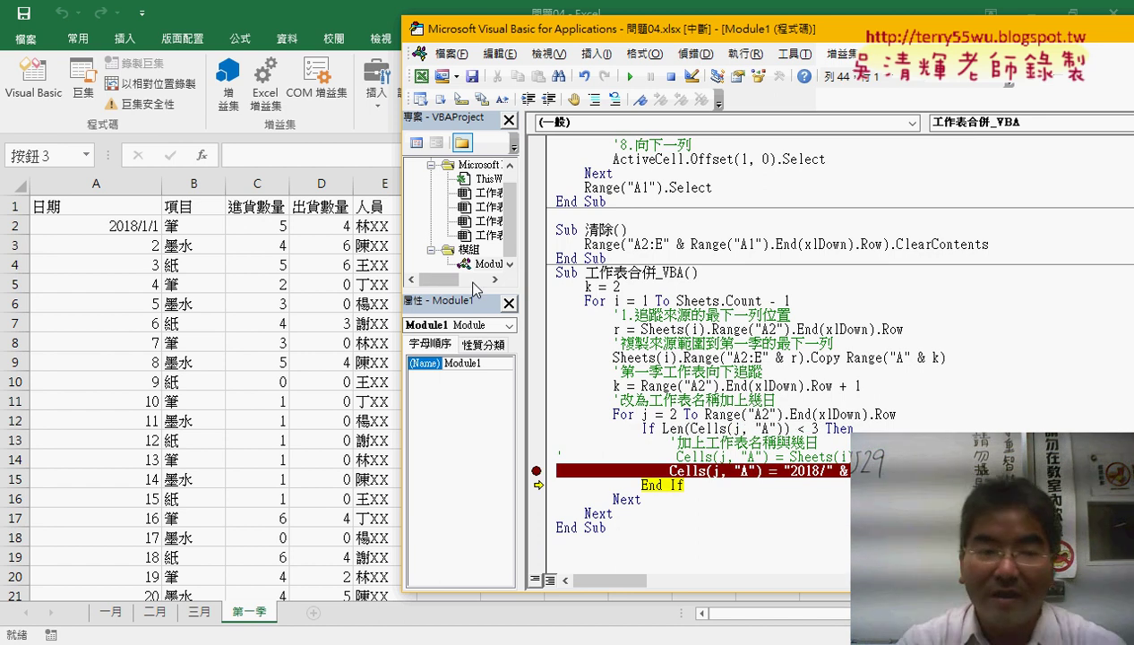
key(F8)
key(F8)
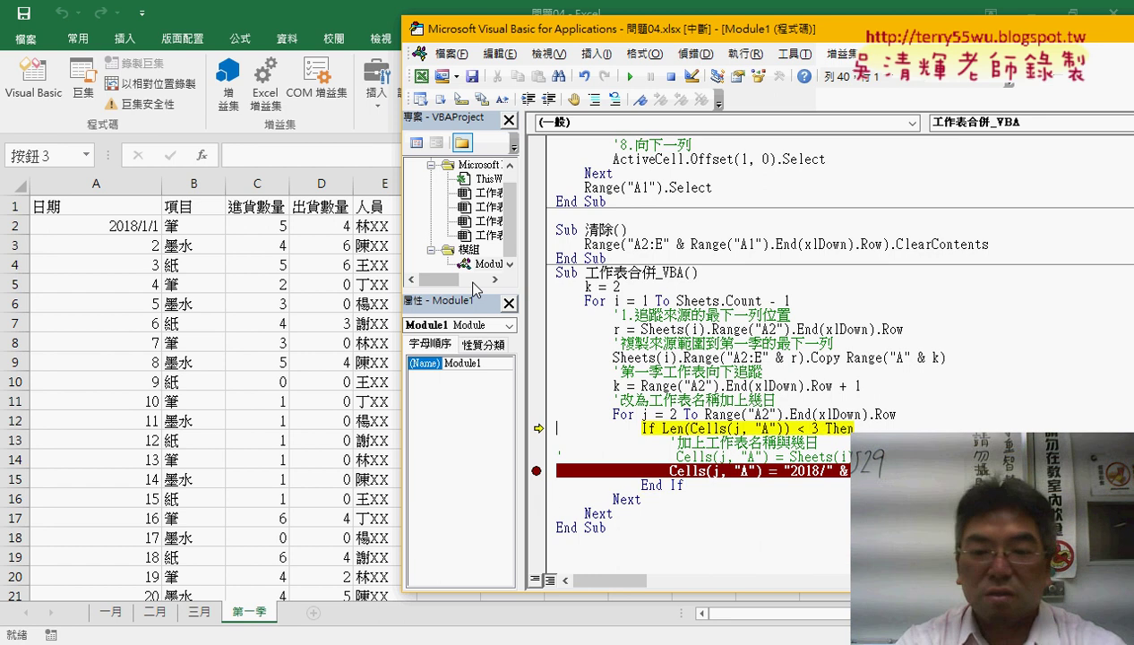
key(F8)
key(F8)
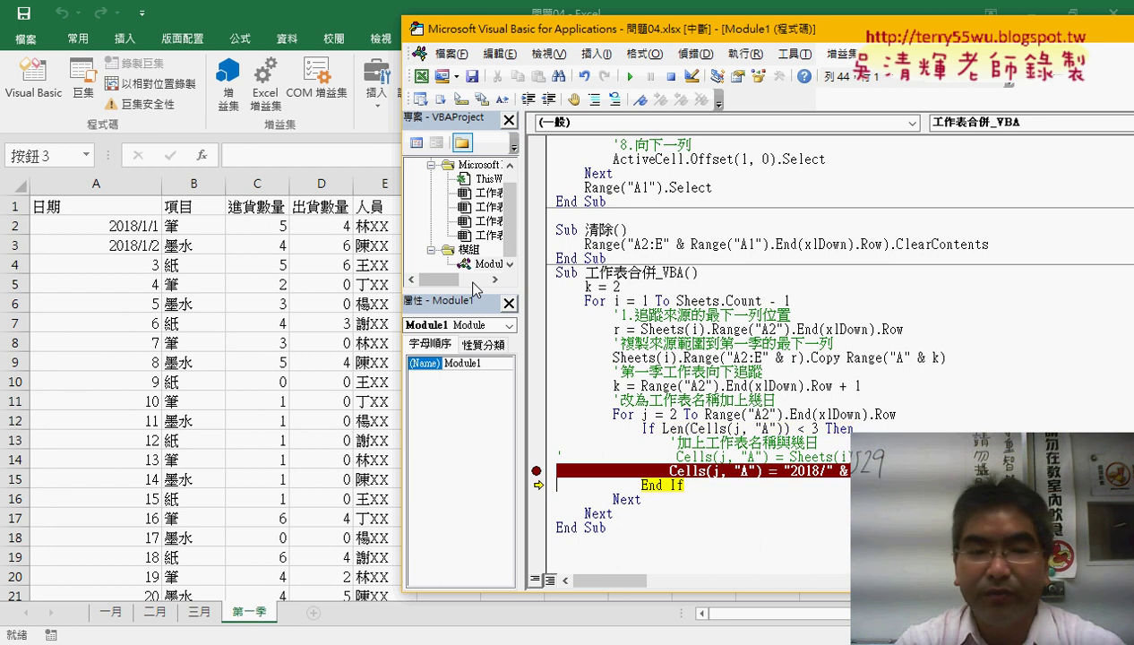
key(F8)
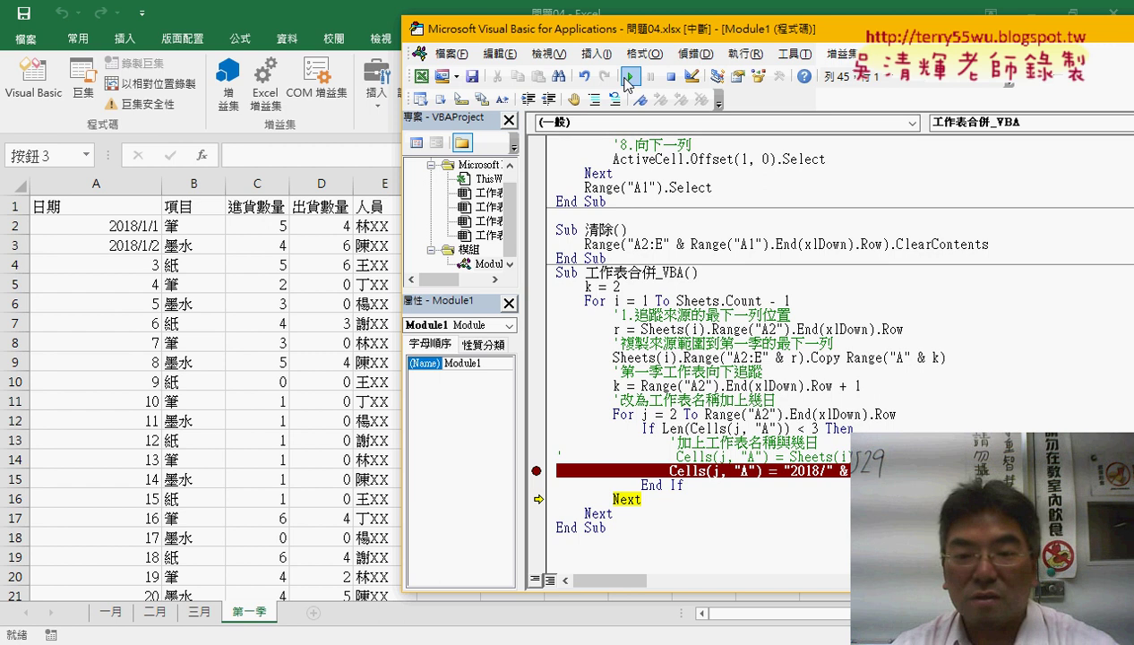
Move the breakpoint to the last-row line, step the inner loop, then finish the macro
click(630, 77)
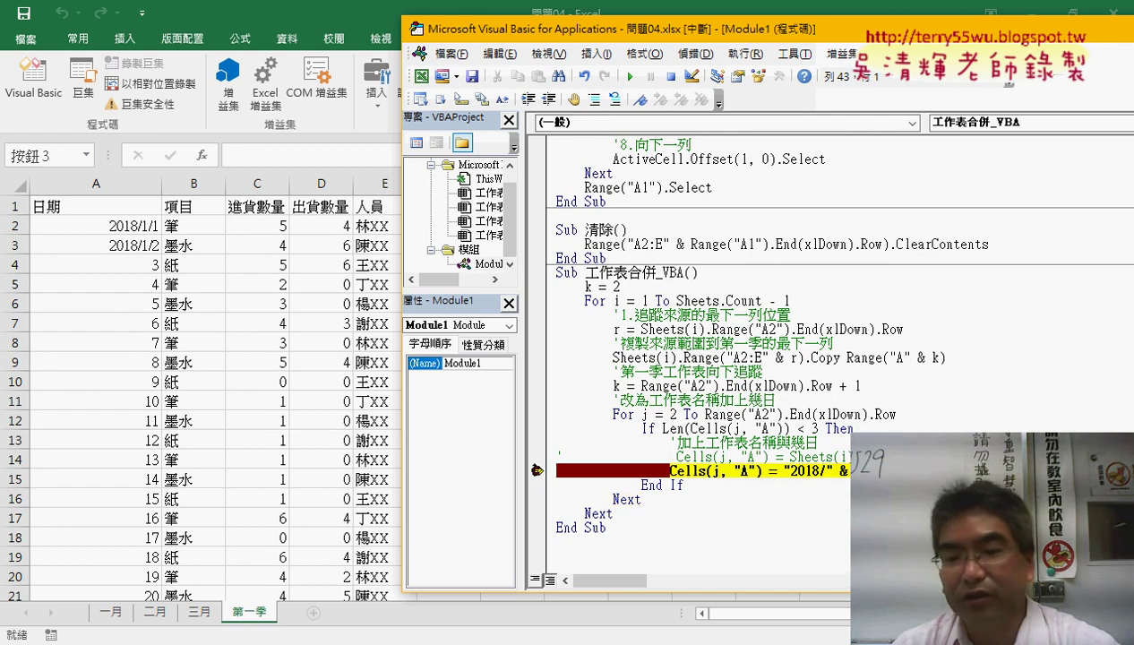
key(F9)
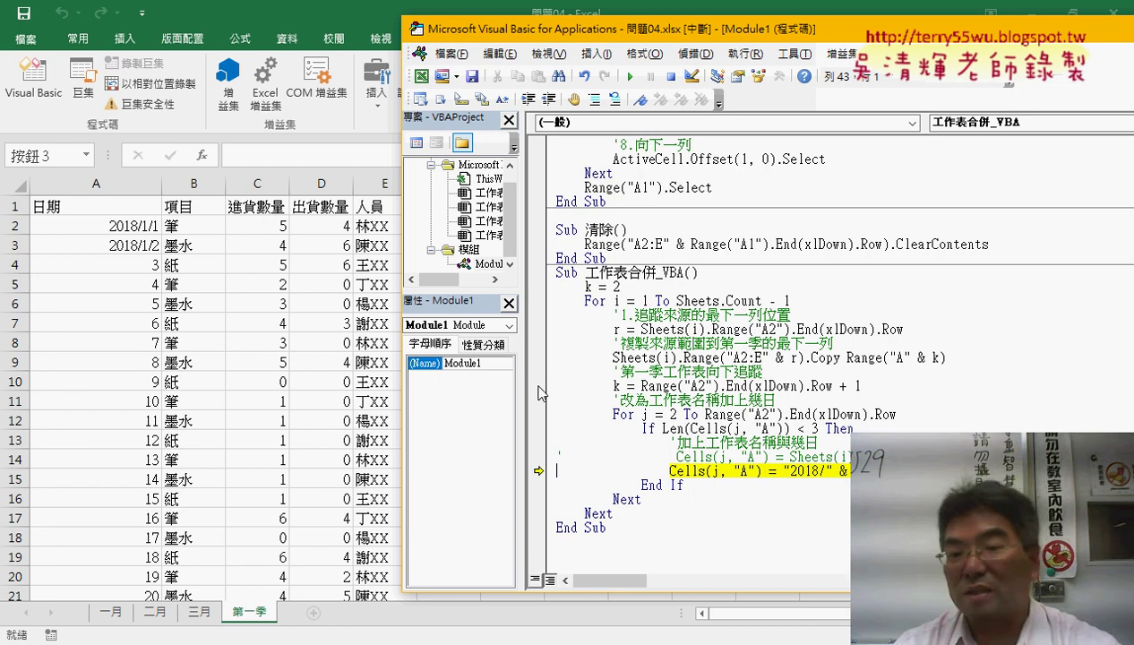
click(536, 385)
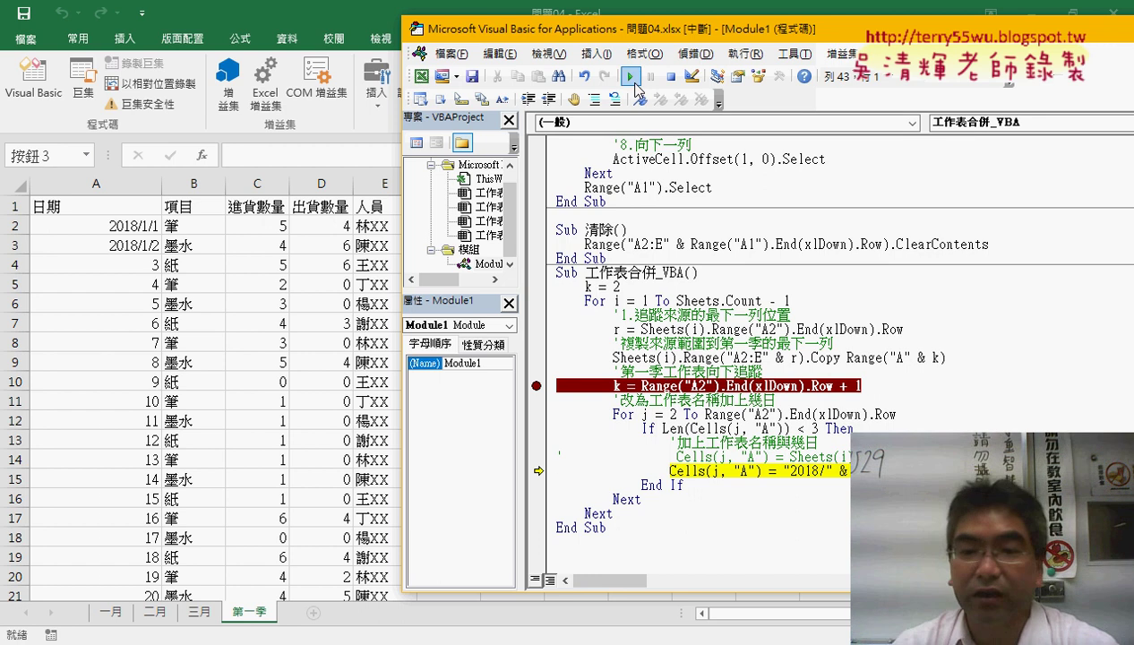
click(629, 78)
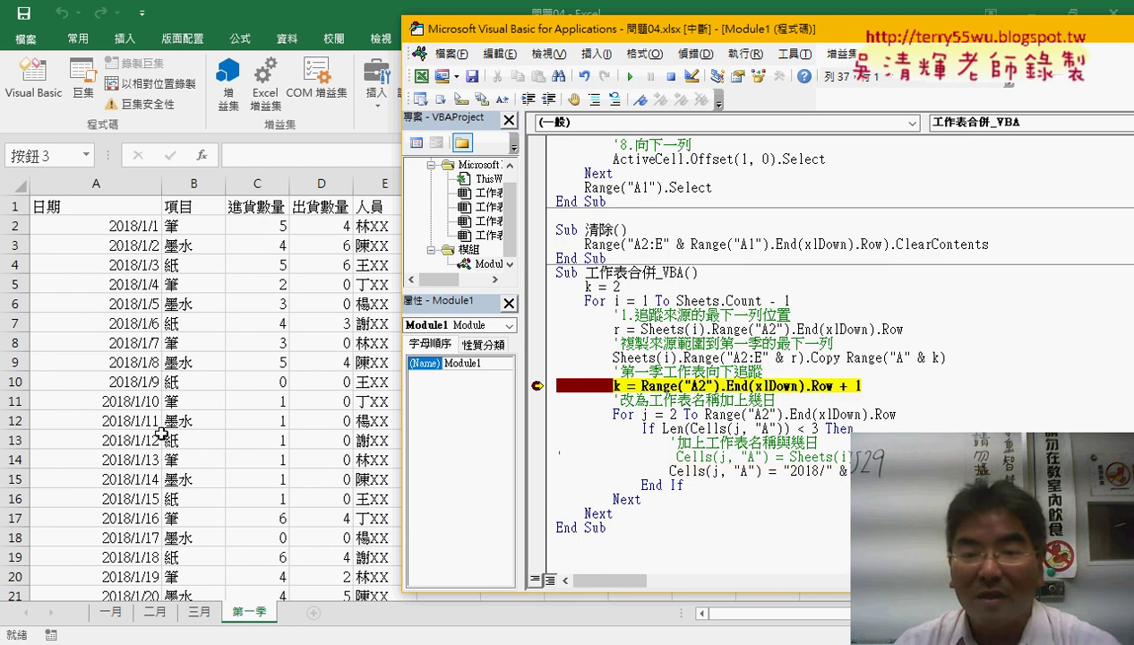
key(F8)
key(F8)
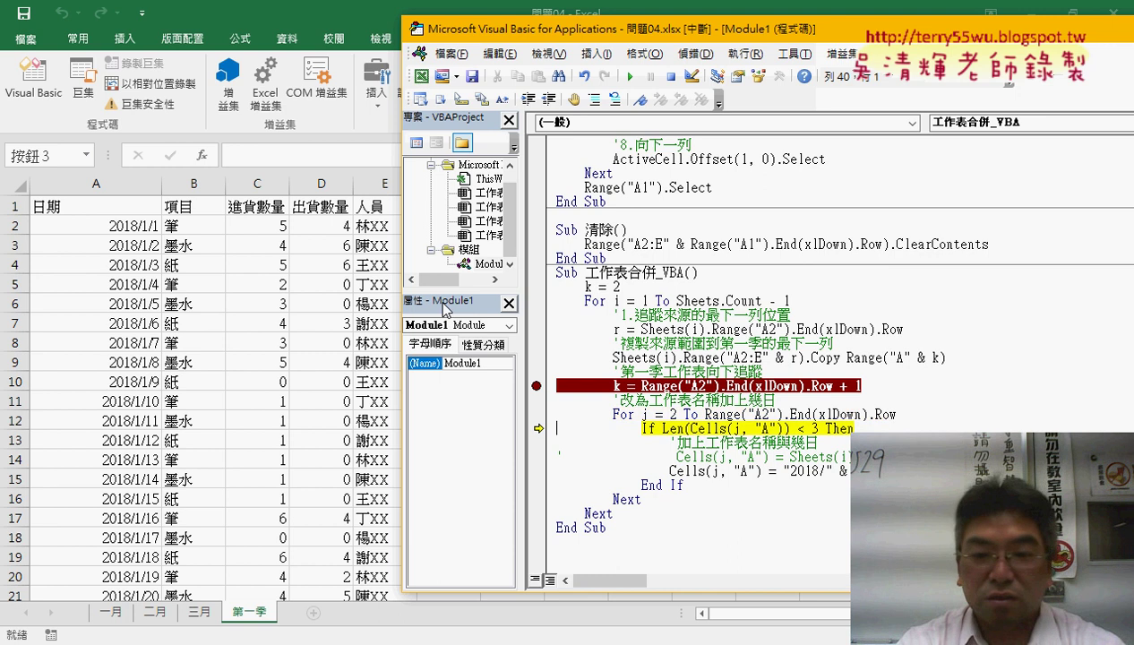
key(F8)
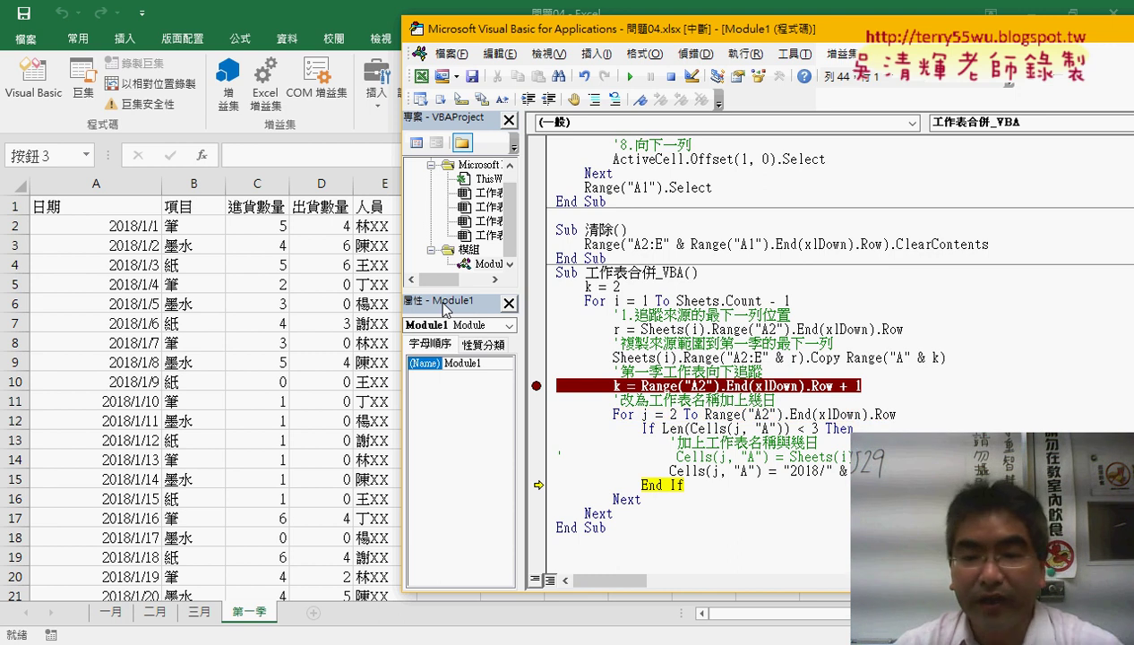
click(536, 387)
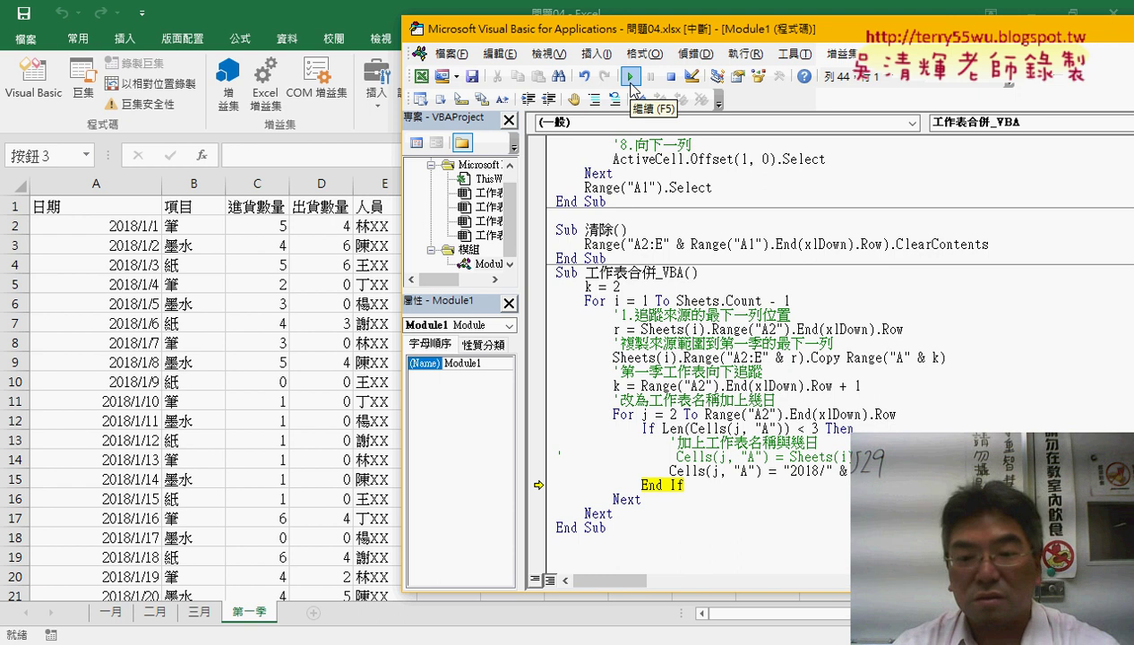
click(631, 78)
scroll(125, 381, down, 4)
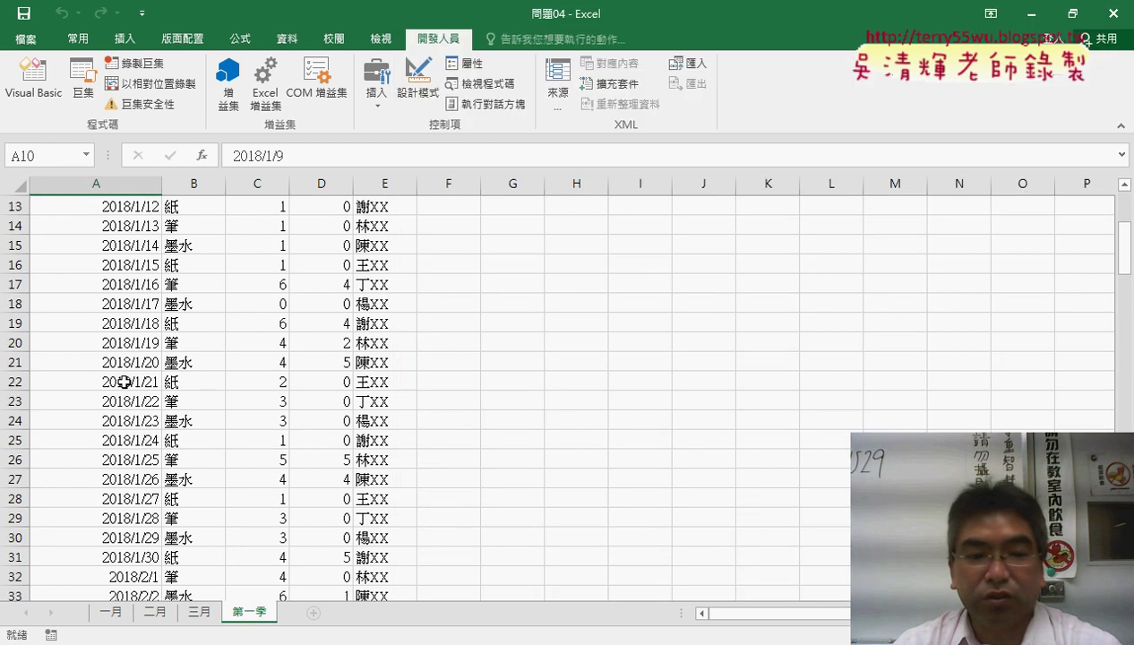
scroll(125, 381, down, 6)
scroll(125, 382, down, 7)
scroll(125, 382, down, 7)
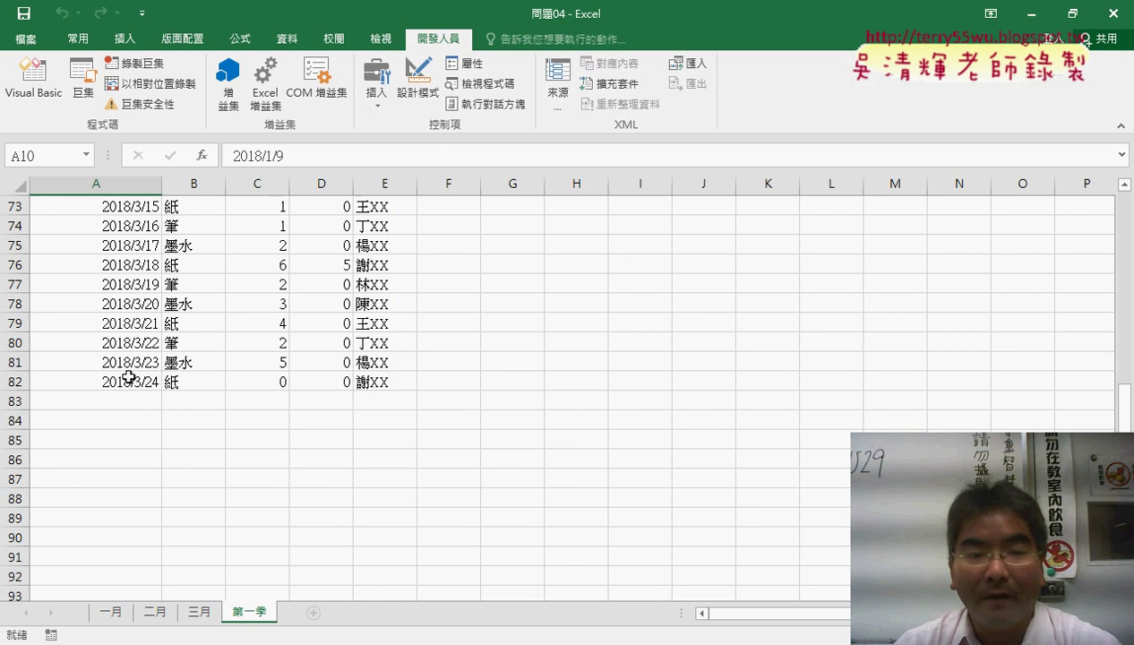
click(130, 377)
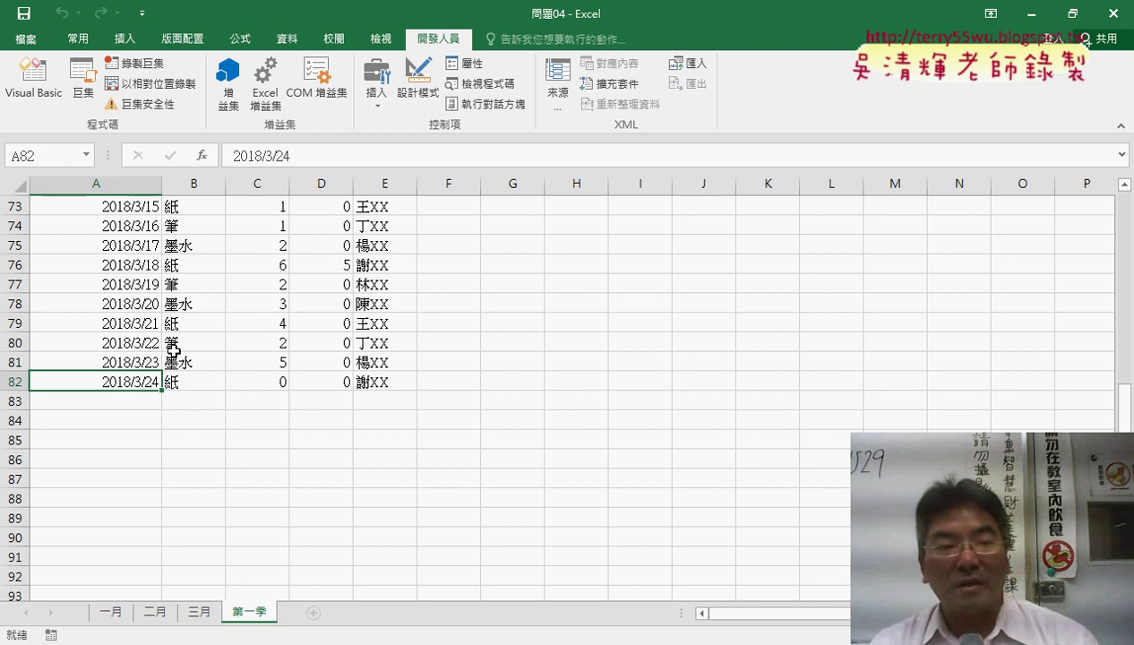
scroll(174, 336, up, 5)
scroll(175, 321, up, 7)
scroll(176, 319, up, 4)
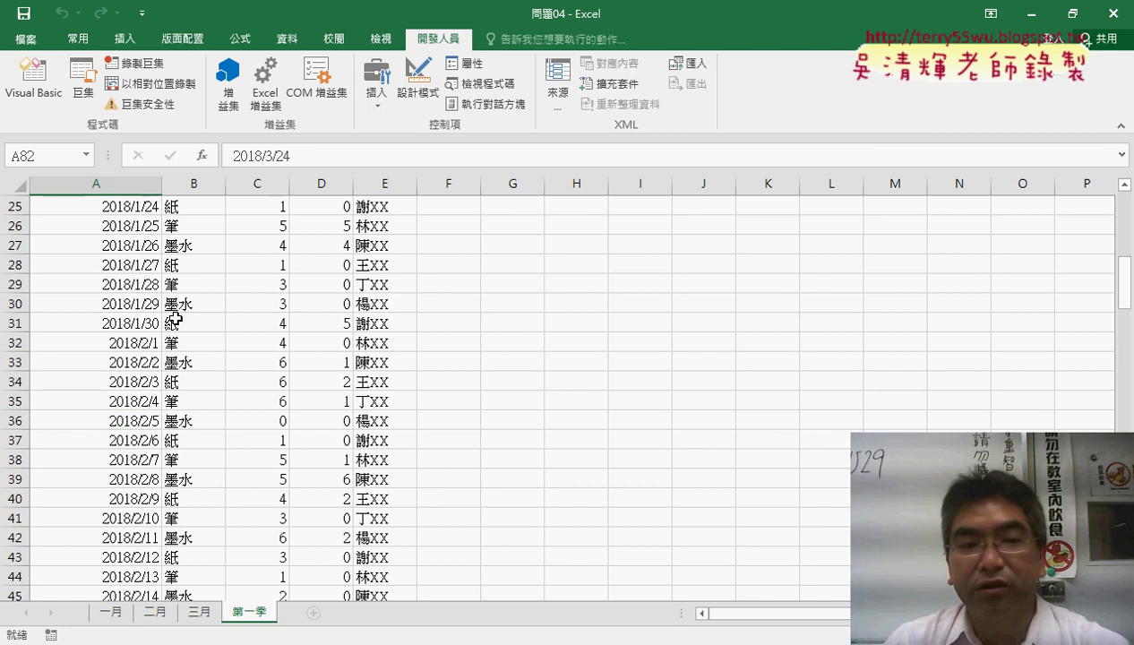
scroll(176, 319, up, 8)
click(125, 226)
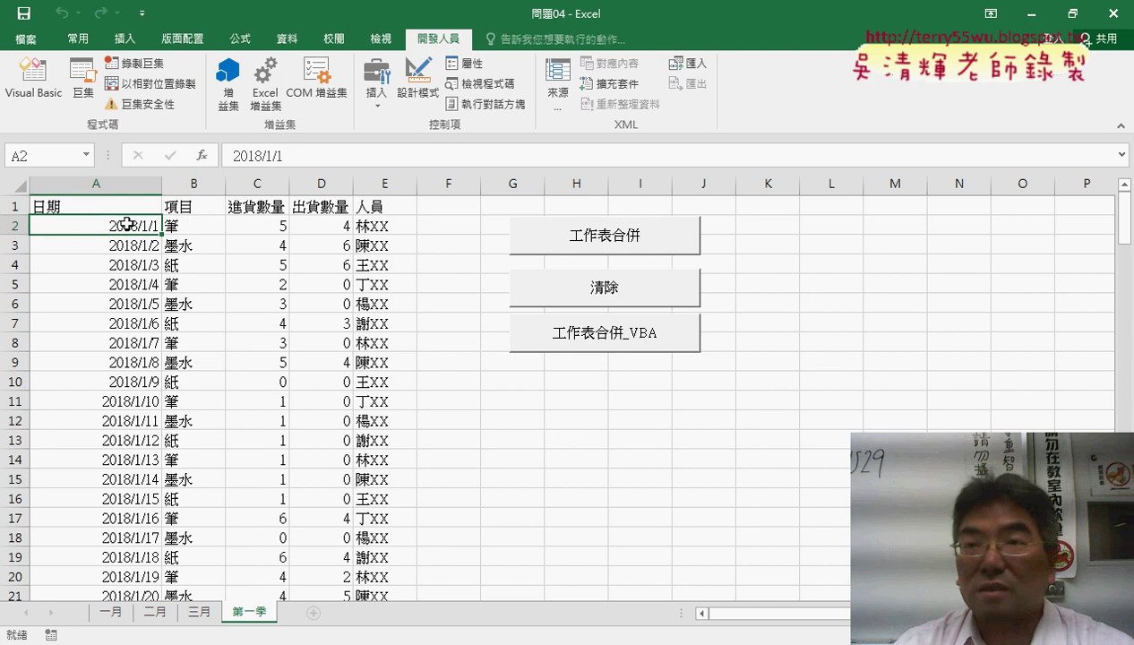
In A2's 儲存格格式, choose the 中華民國曆 calendar with the 101/3/14 date style
right_click(128, 225)
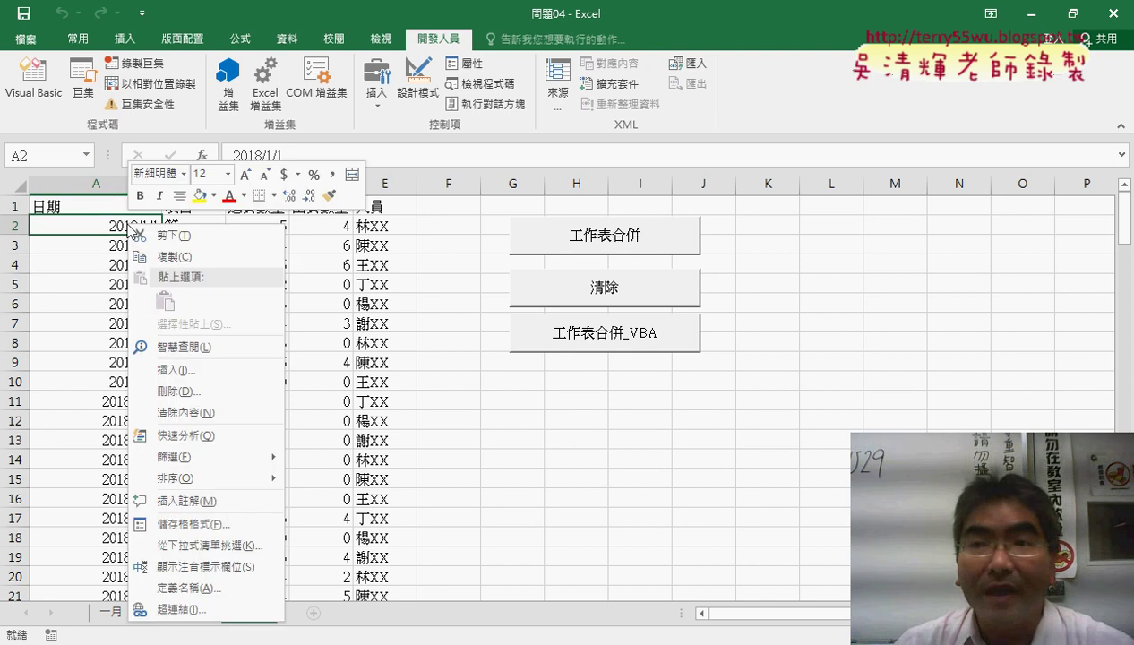
click(175, 524)
drag(304, 184, 768, 106)
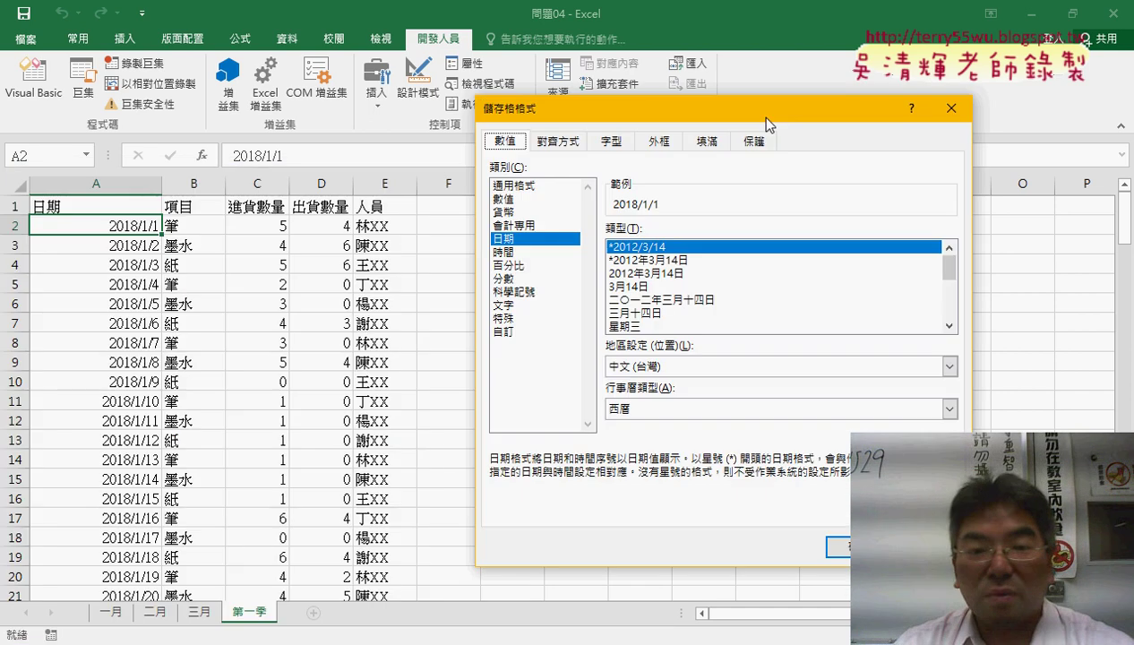
click(640, 410)
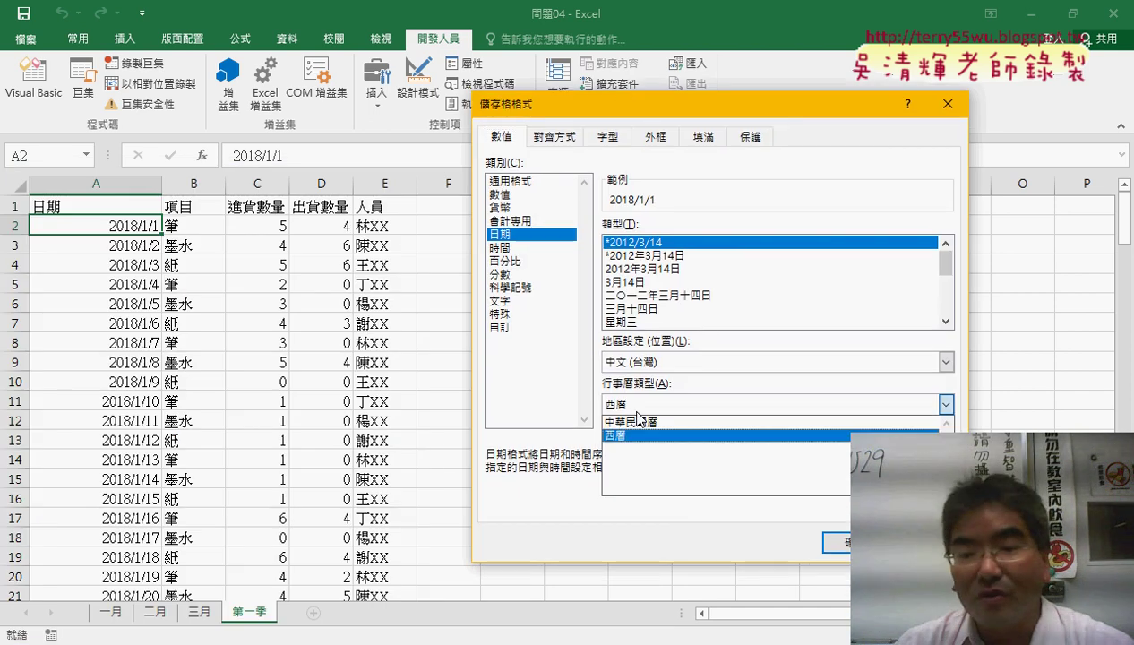
click(634, 429)
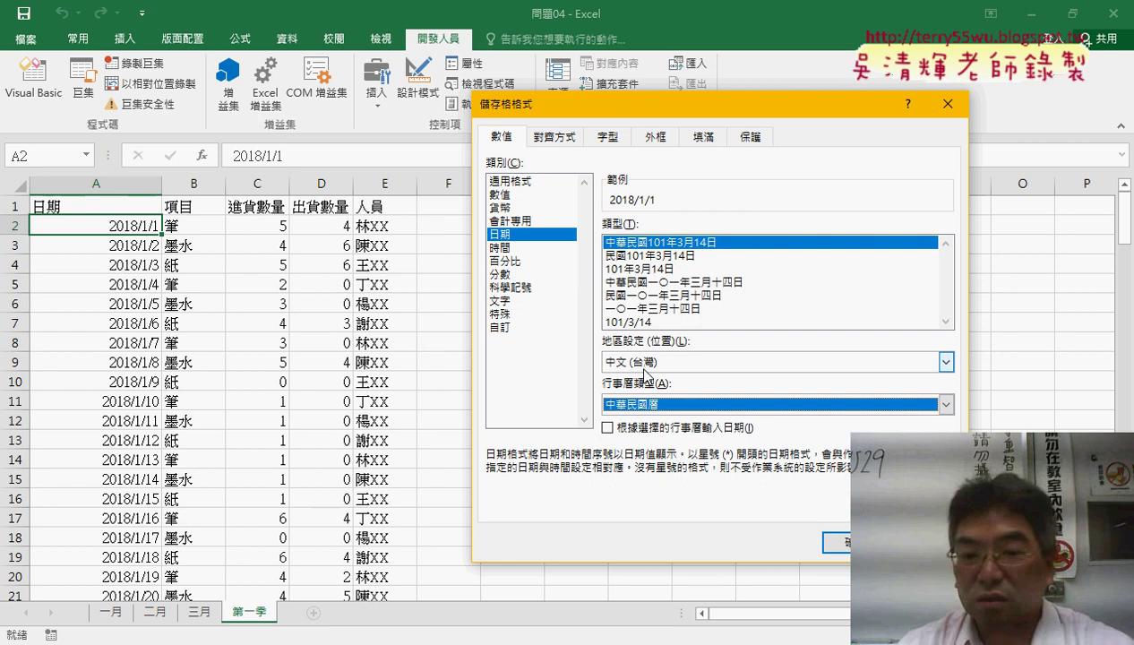
click(820, 322)
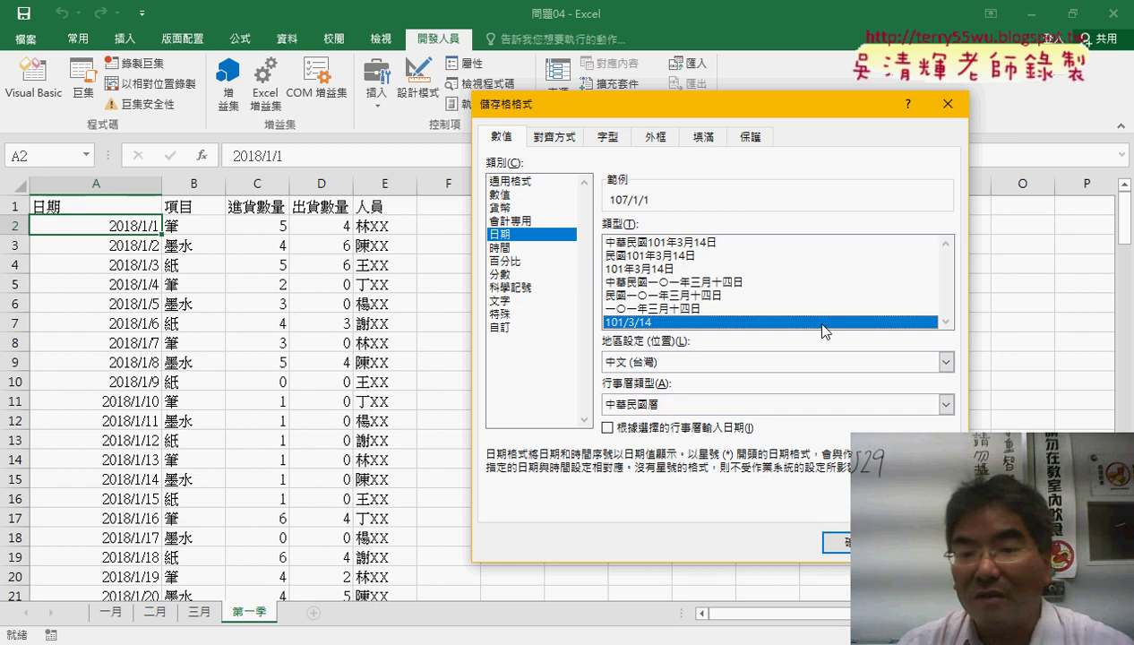
Edit the custom code to [$-zh-TW]e.mm.dd(aaa);@ and apply it to A2
click(502, 327)
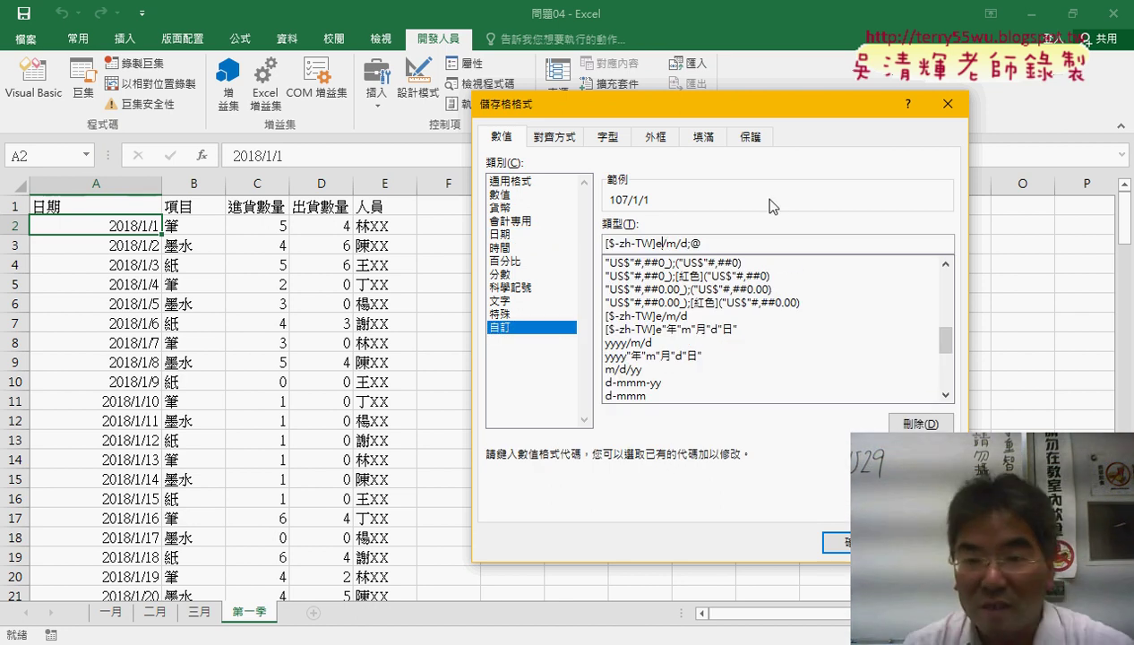
key(Delete)
text(.)
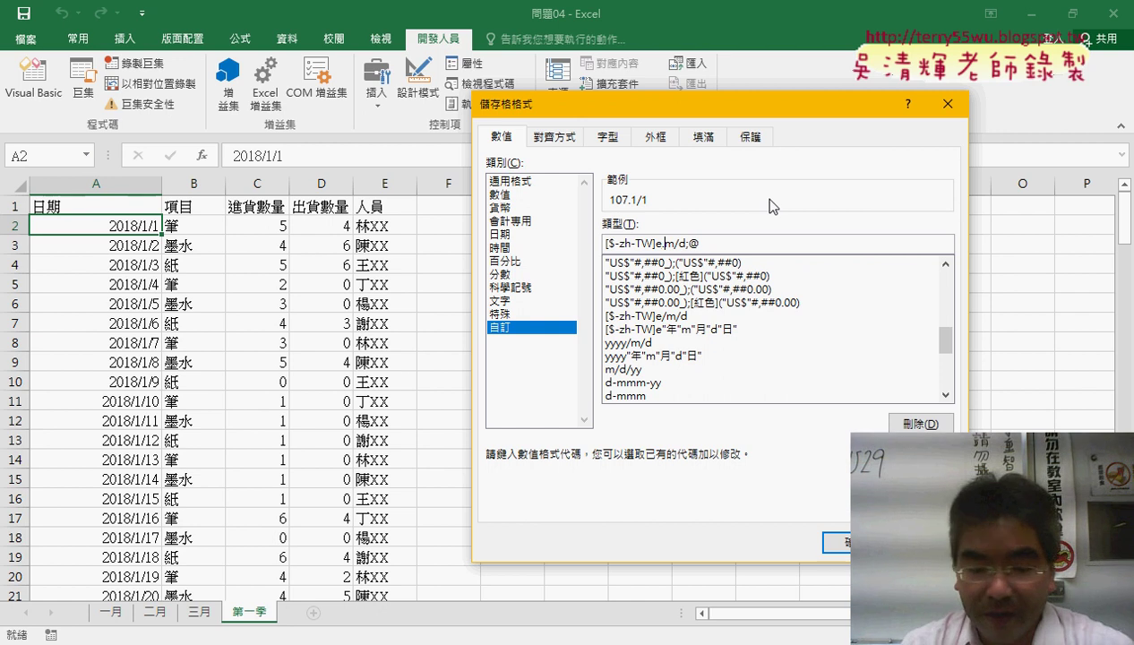
text(m)
key(Delete)
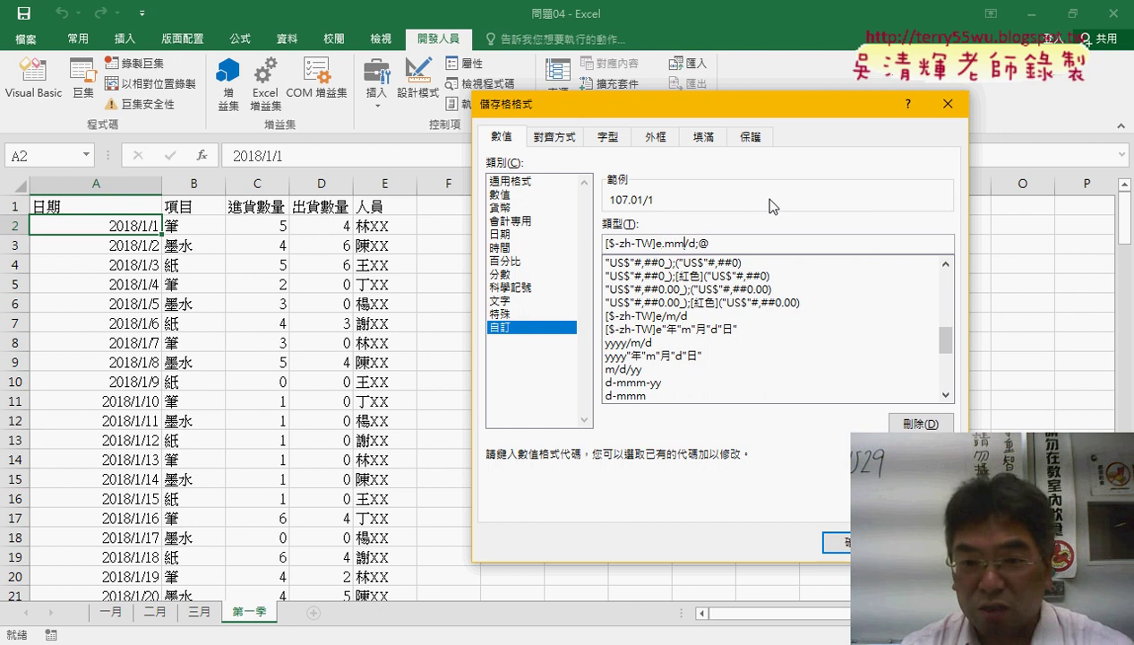
text(.)
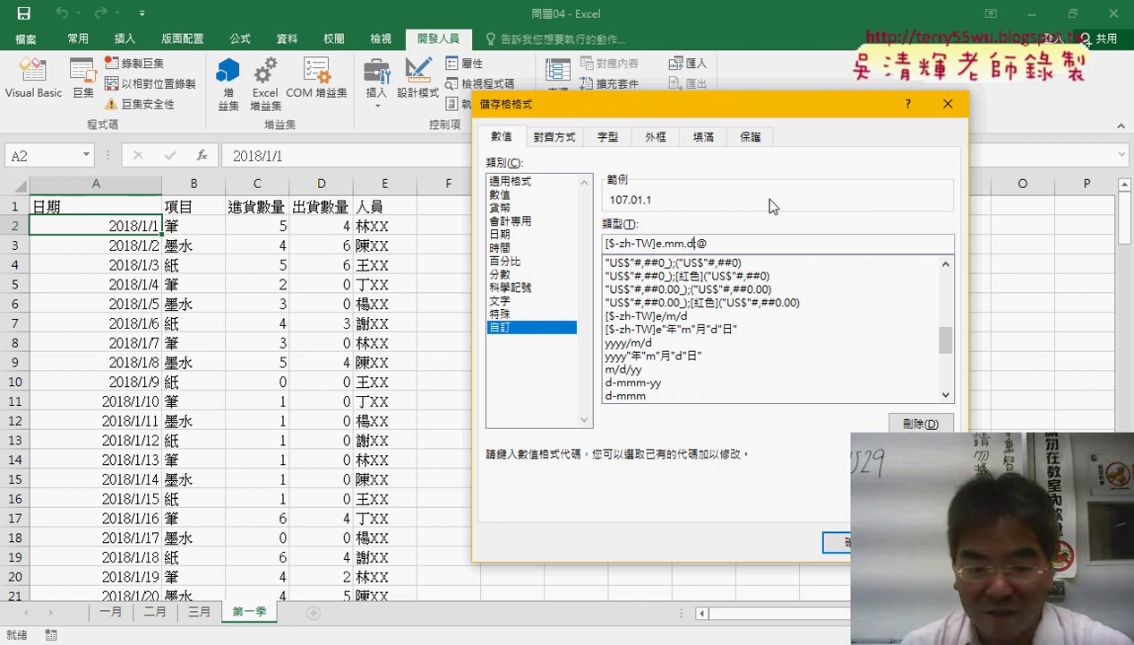
text(dd)
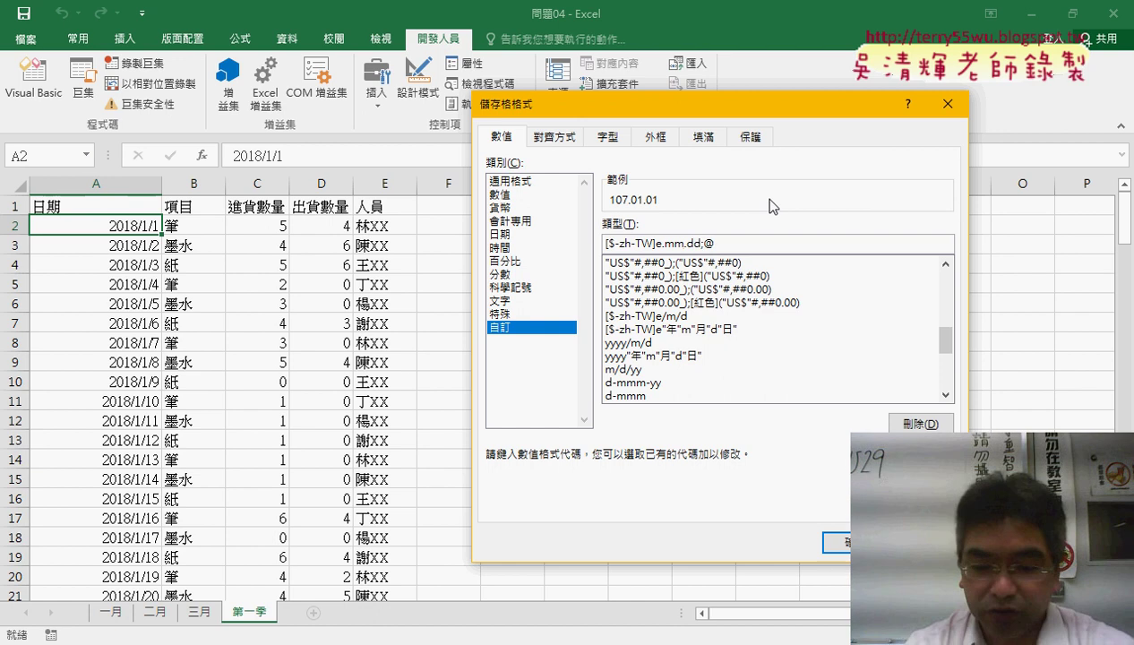
text(())
key(Left)
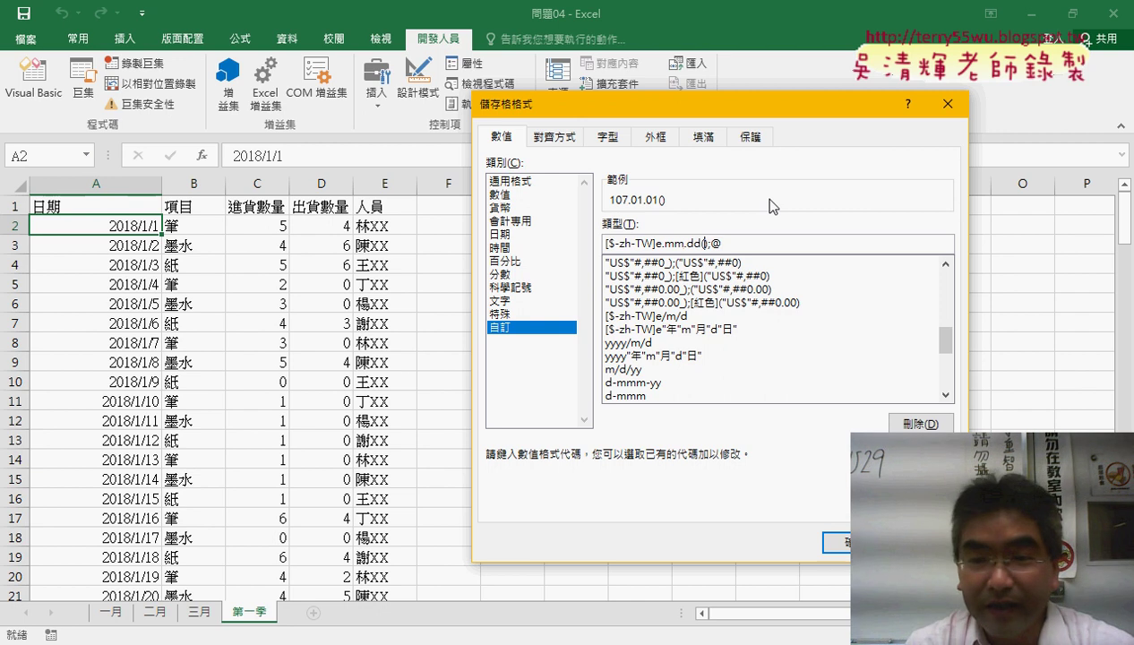
text(aa)
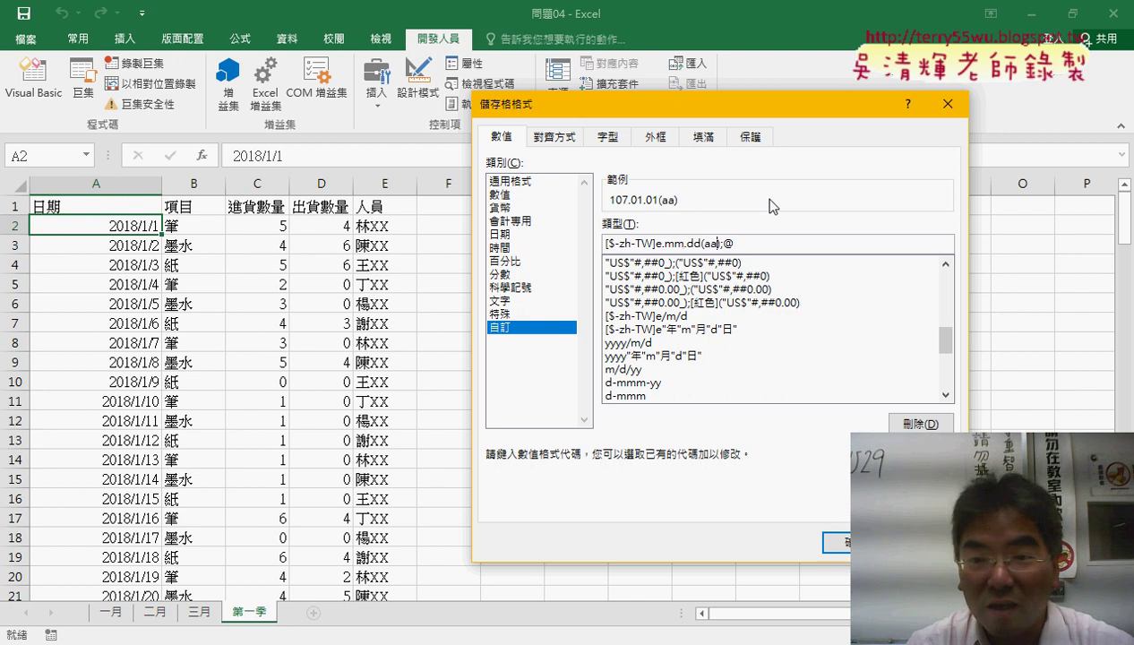
text(a)
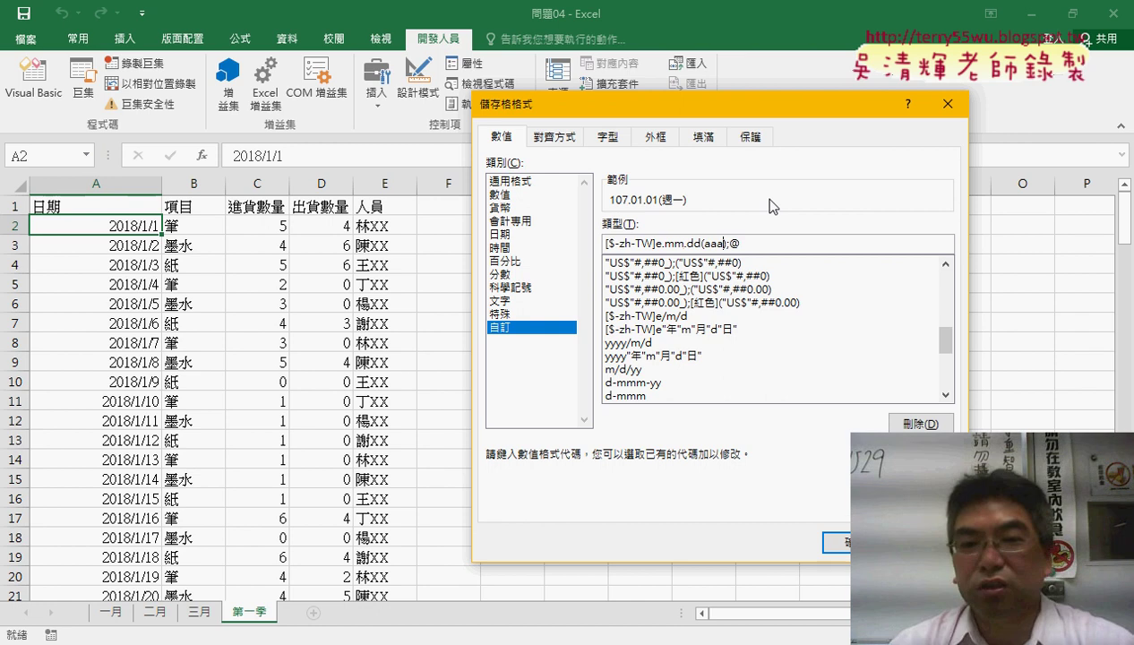
click(831, 542)
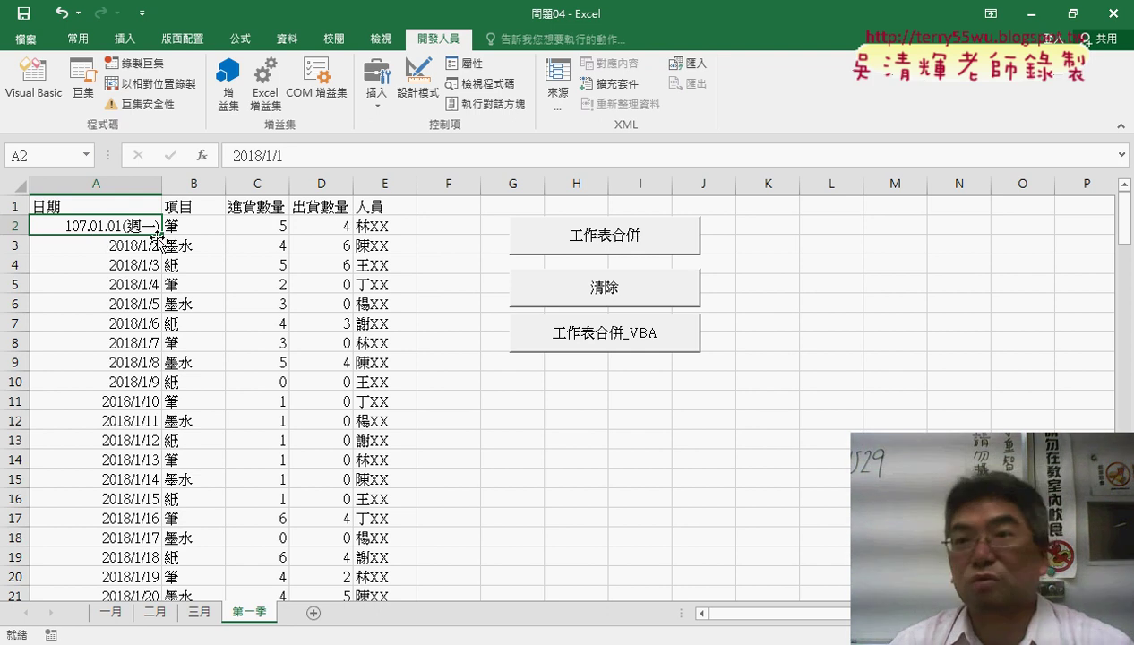
Copy A2's custom format code [$-zh-TW]e.mm.dd(aaa);@ from Format Cells, then close the dialog
right_click(139, 217)
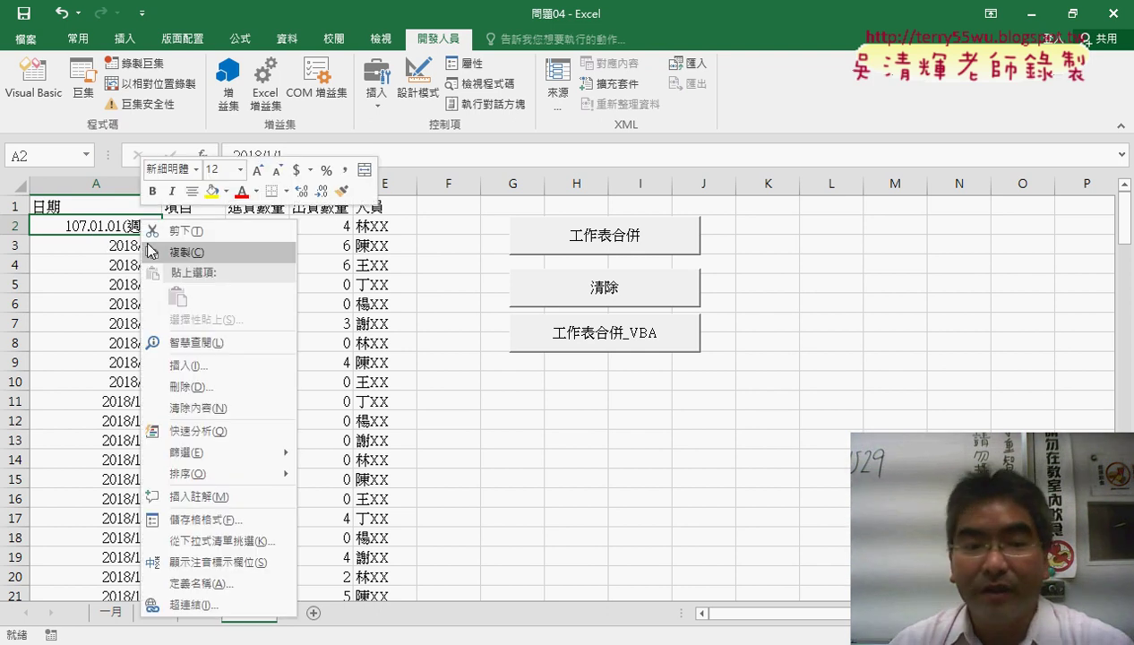
click(192, 520)
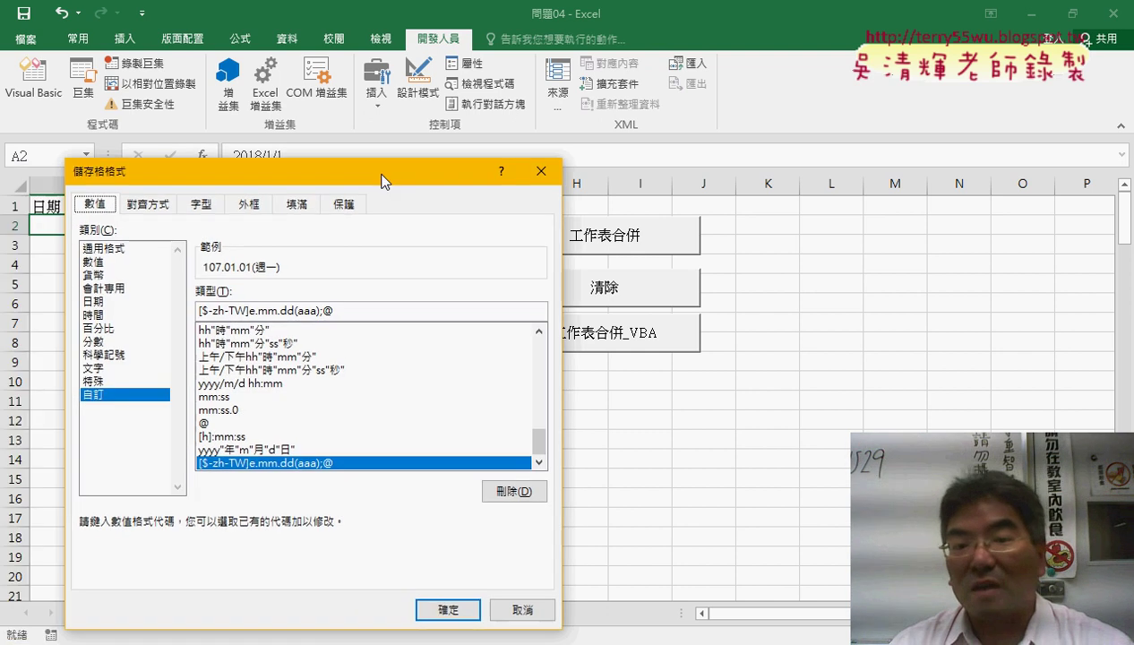
drag(383, 181, 739, 113)
click(629, 243)
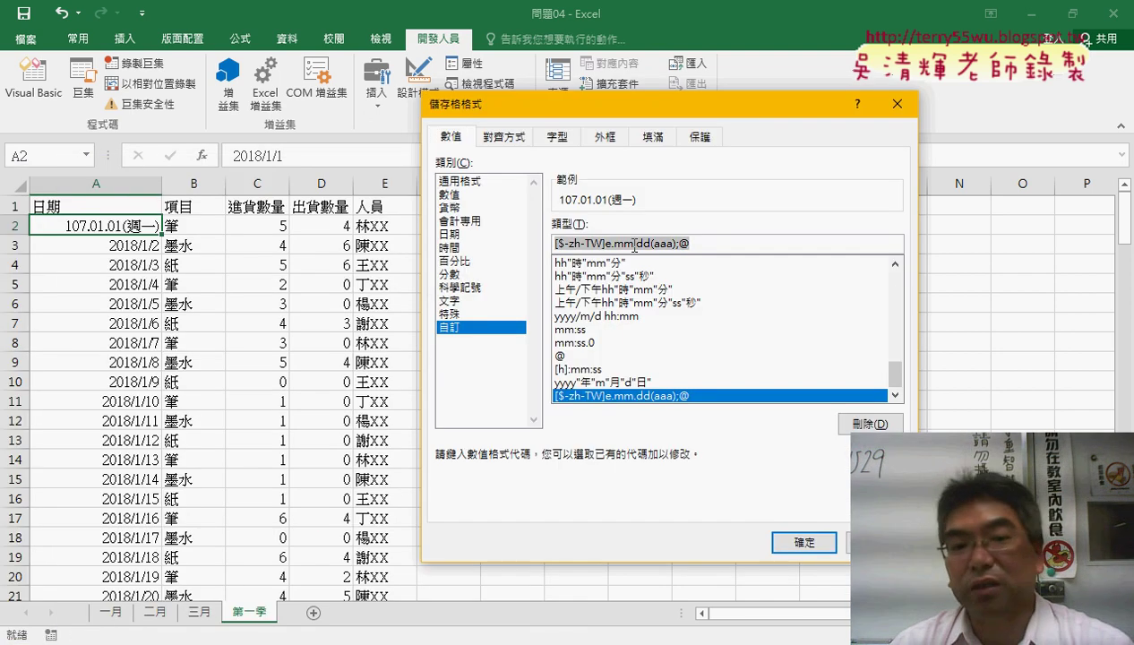
right_click(663, 239)
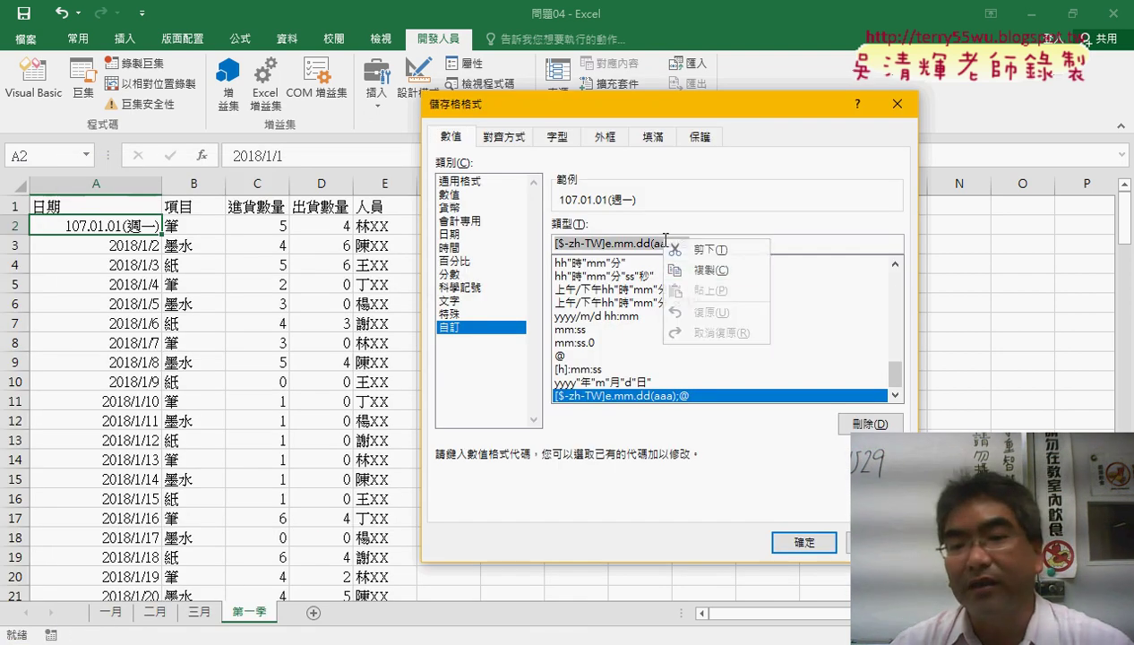
click(698, 280)
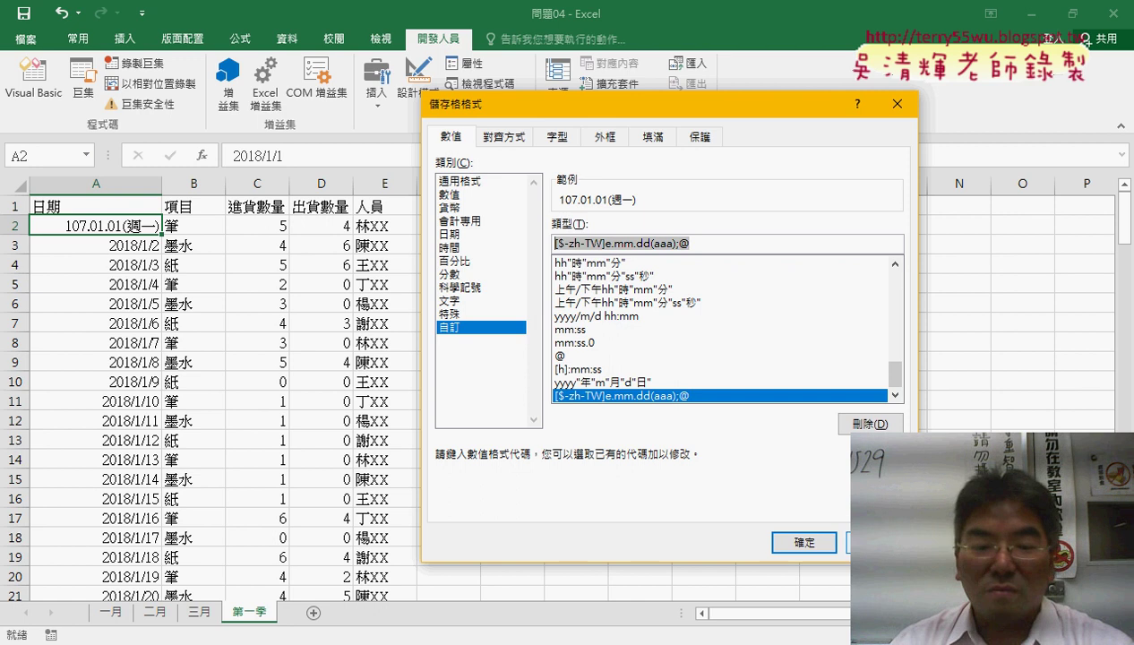
key(Return)
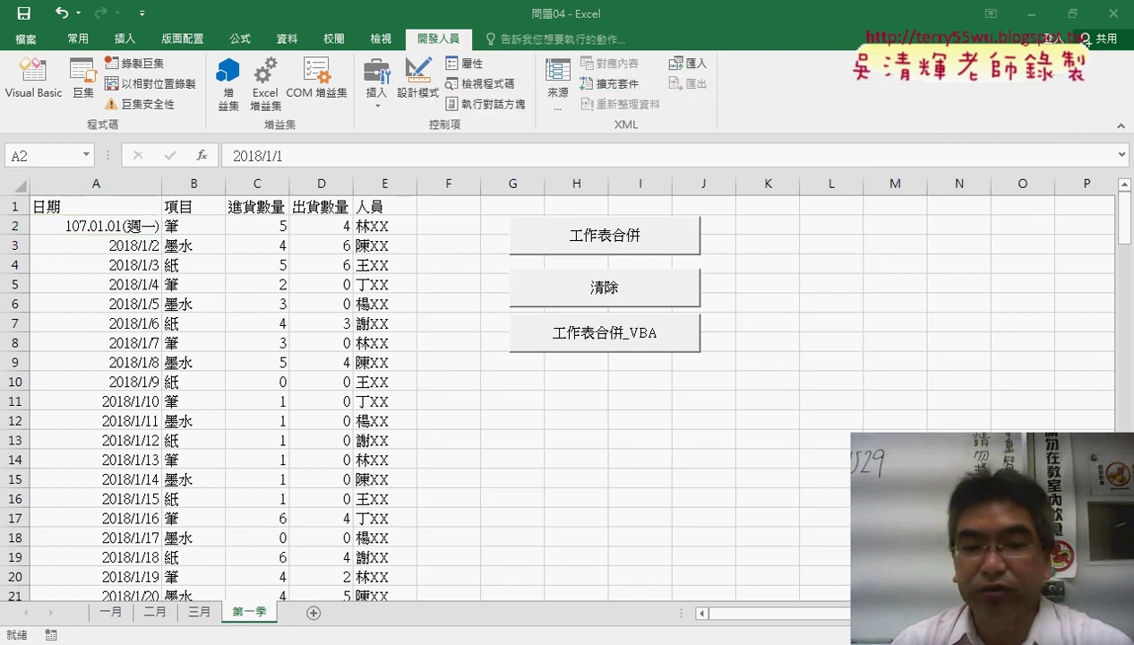
Add a line above End If setting .NumberFormatLocal = "[$-zh-TW]e.mm.dd(aaa);@"
click(459, 537)
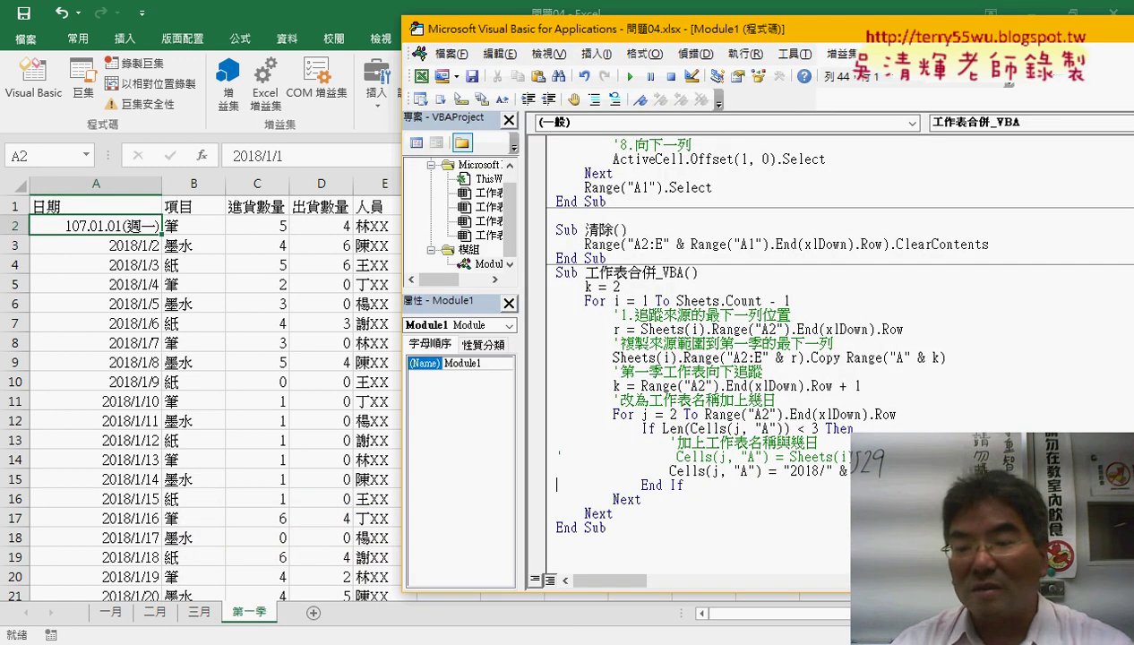
key(Return)
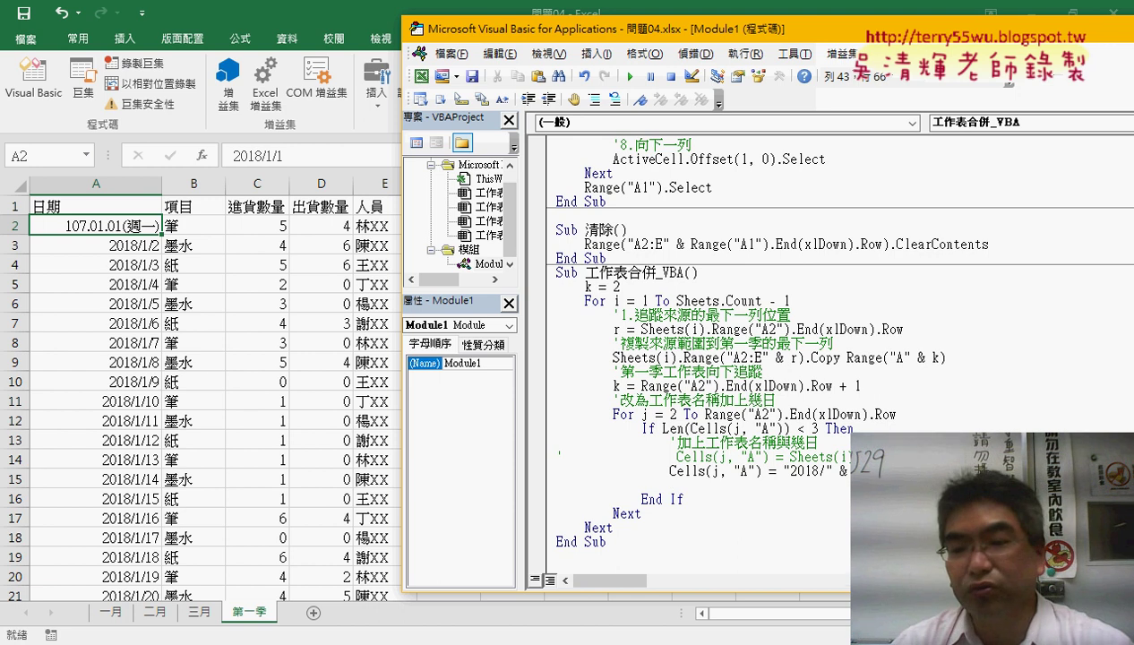
drag(846, 470, 772, 470)
click(733, 485)
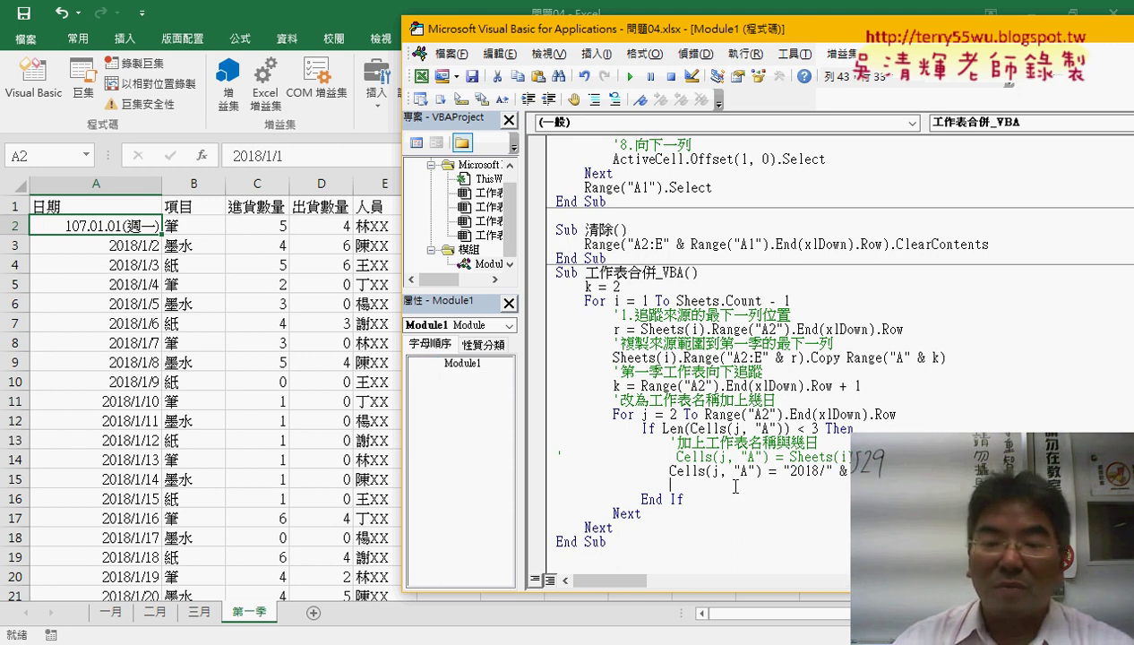
mouse_move(669, 470)
mouse_down()
mouse_move(704, 470)
mouse_move(686, 488)
mouse_up()
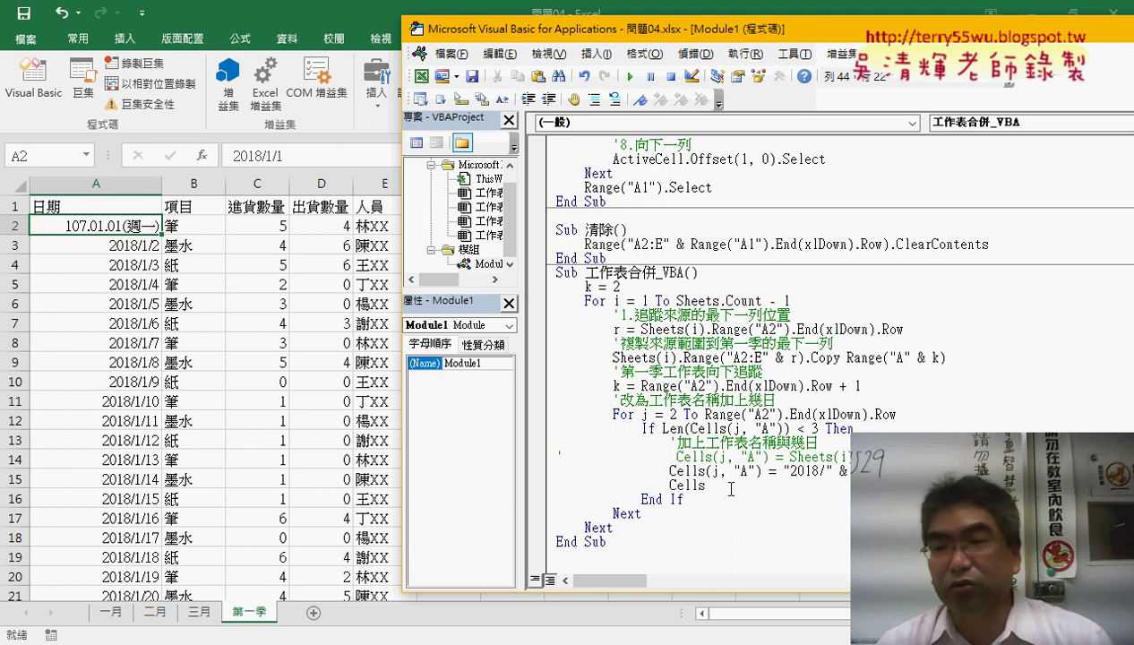
text(.)
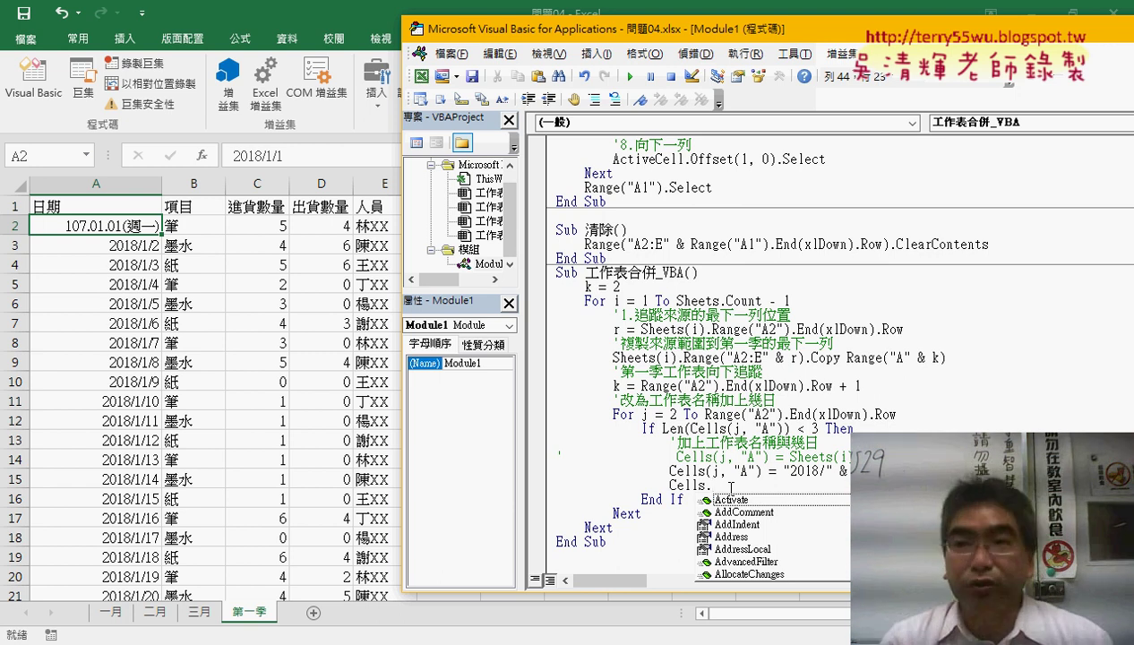
text(n)
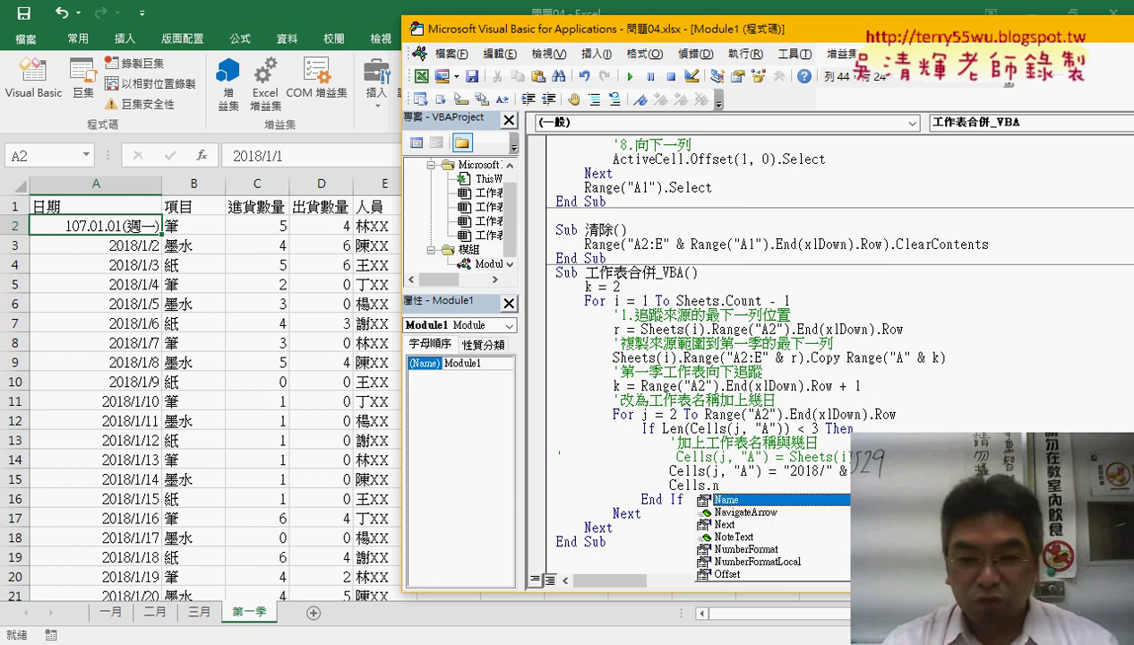
key(Down)
key(Down)
key(Down)
key(Down)
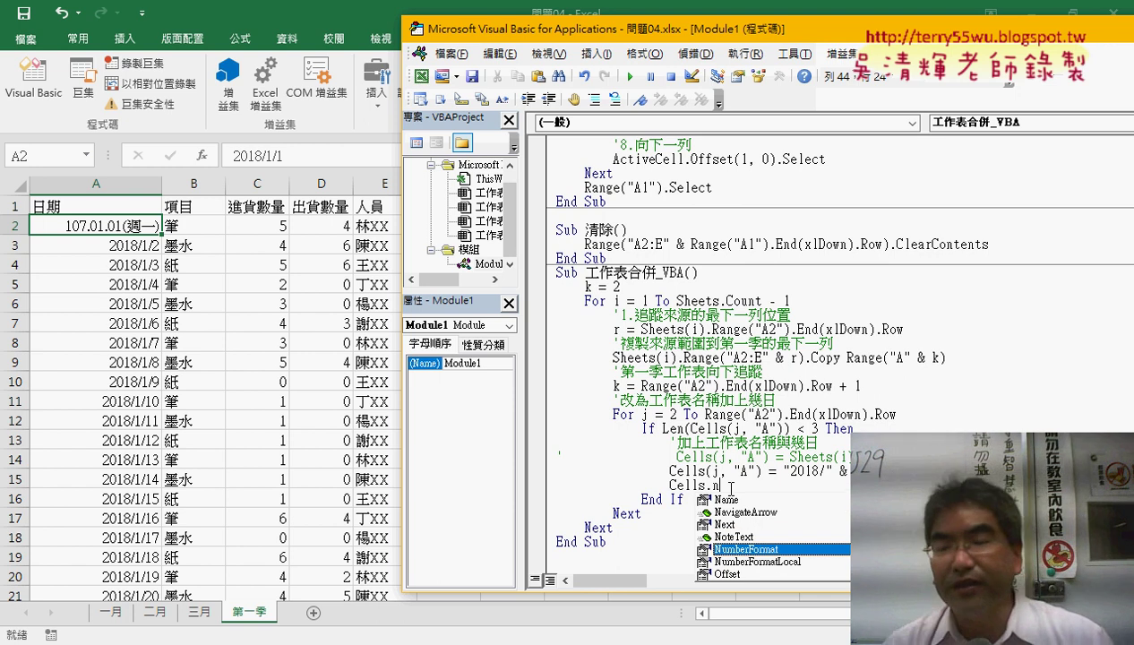
key(Down)
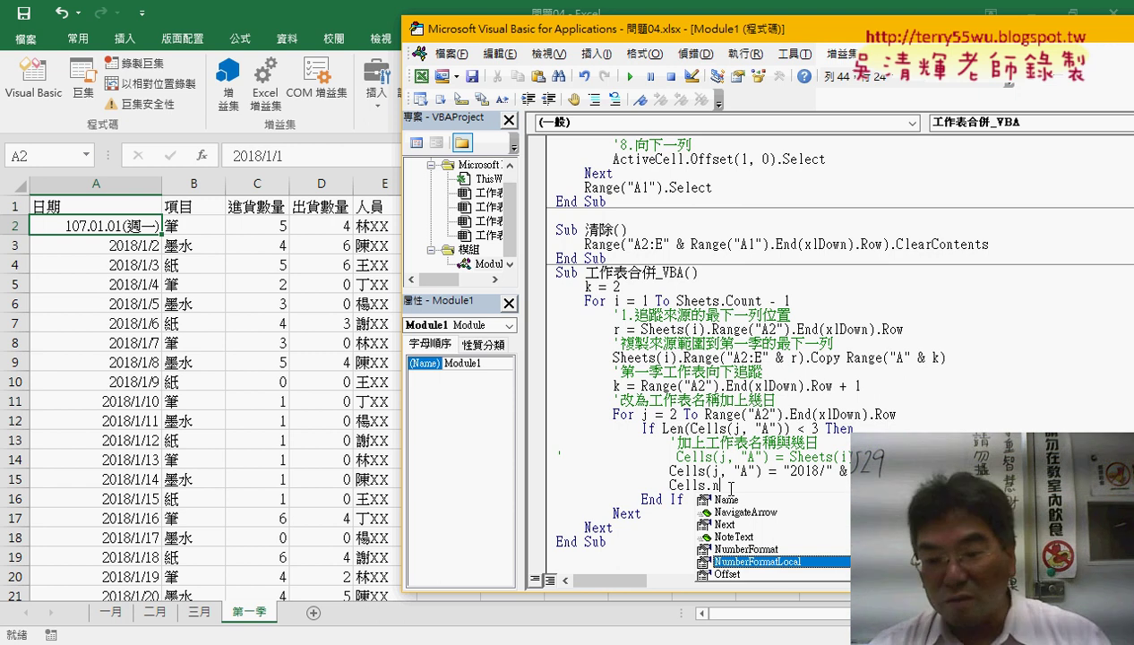
key(Tab)
text(=)
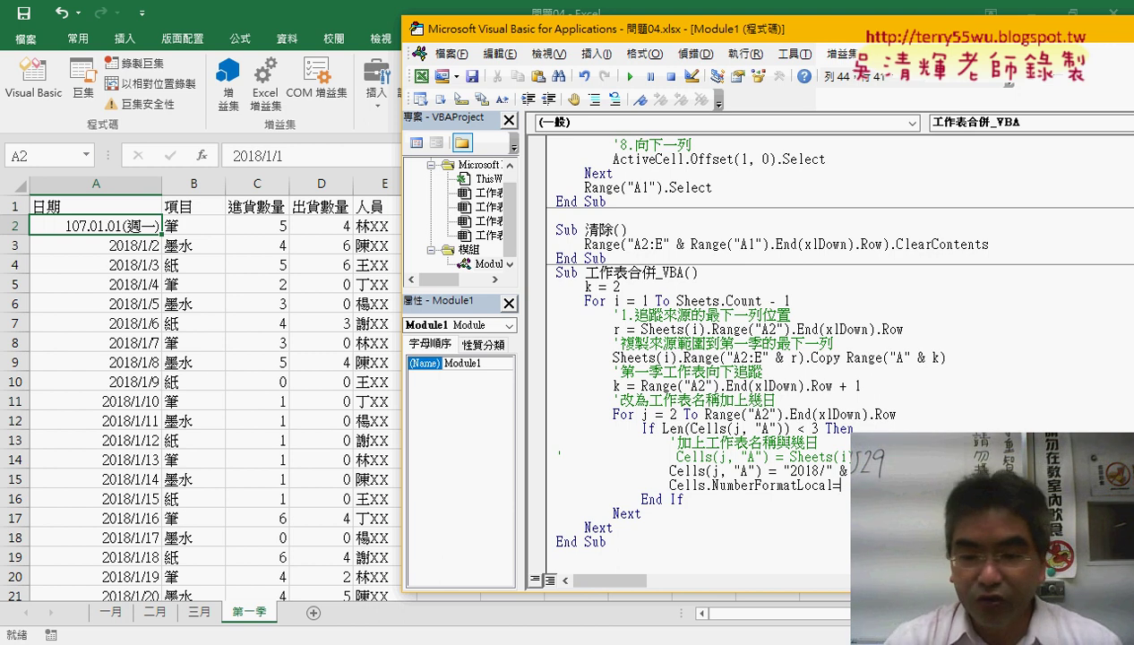
text(")
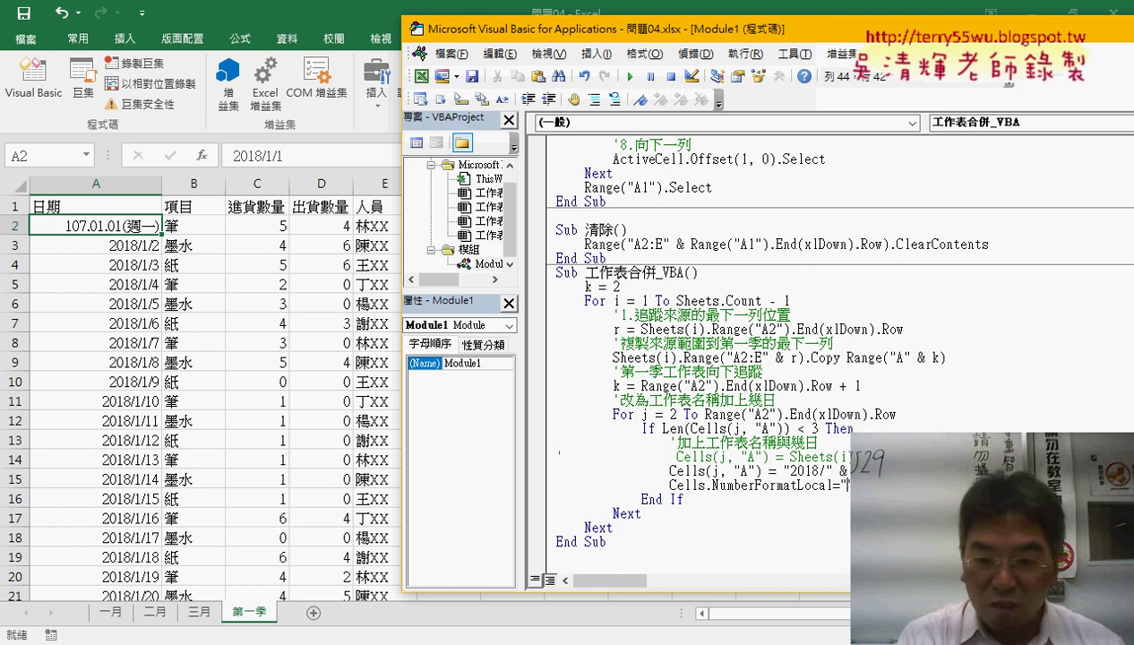
key(ctrl+v)
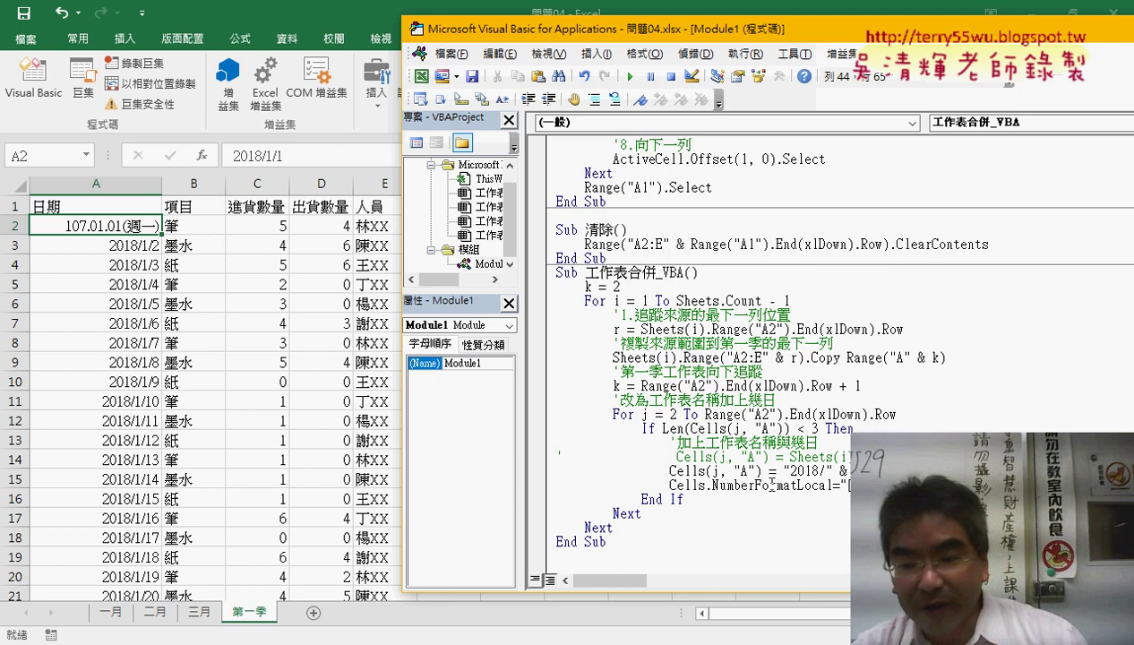
Copy the j, "A" arguments into Cells on the new formatting line
drag(762, 470, 706, 470)
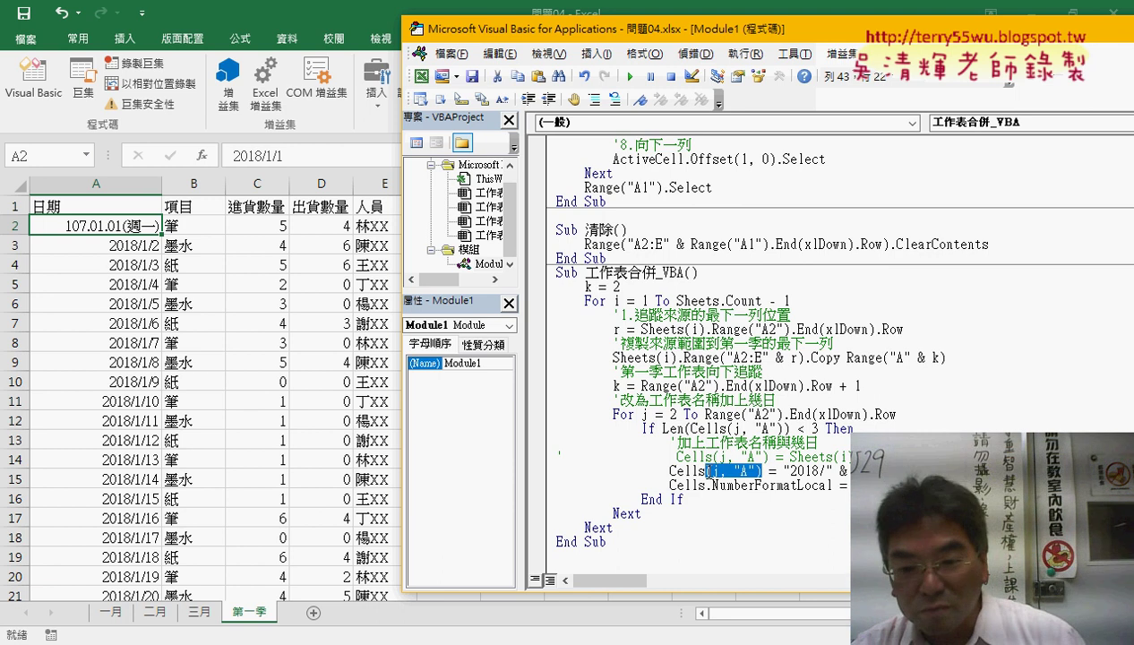
key(ctrl+c)
click(706, 484)
key(ctrl+v)
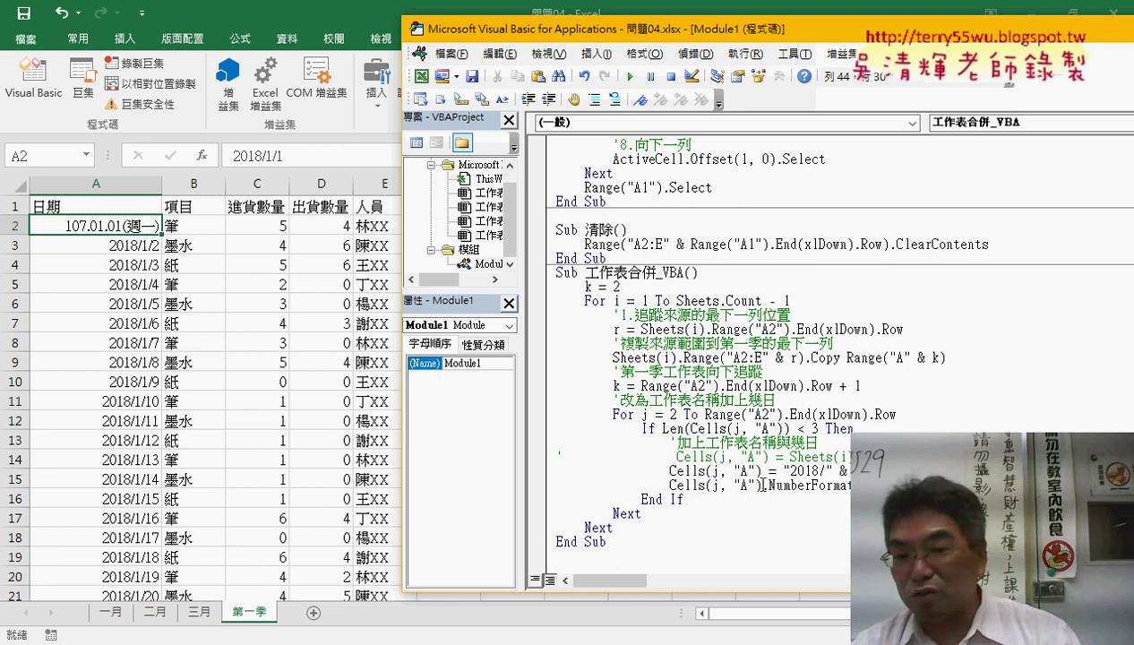
drag(761, 485, 706, 484)
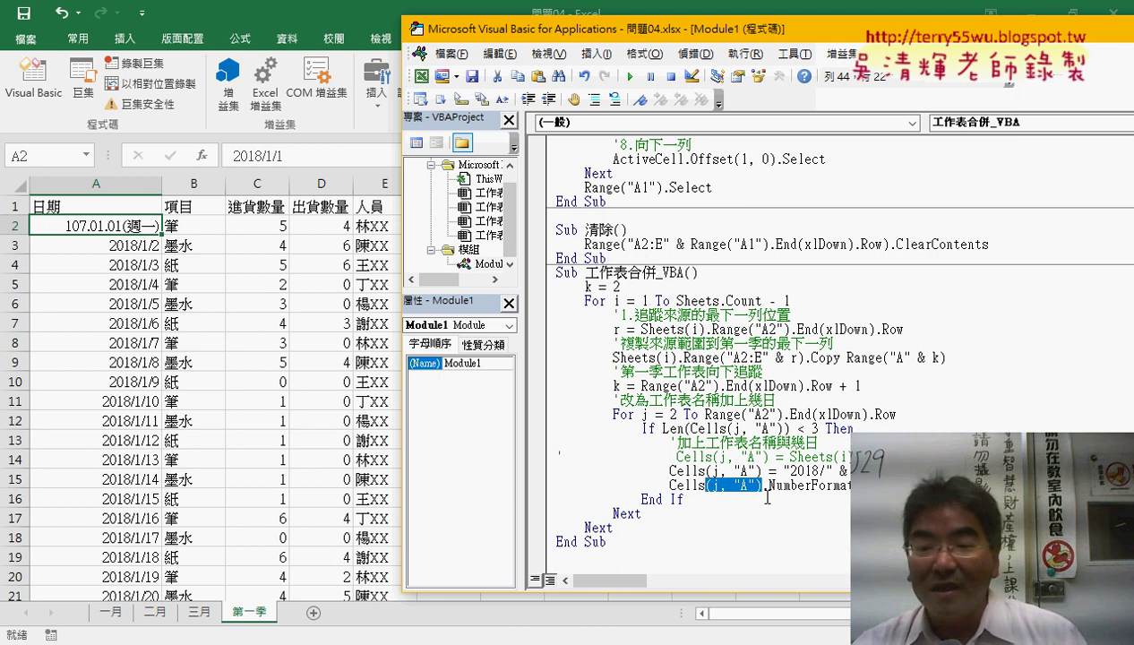
key(ctrl+End)
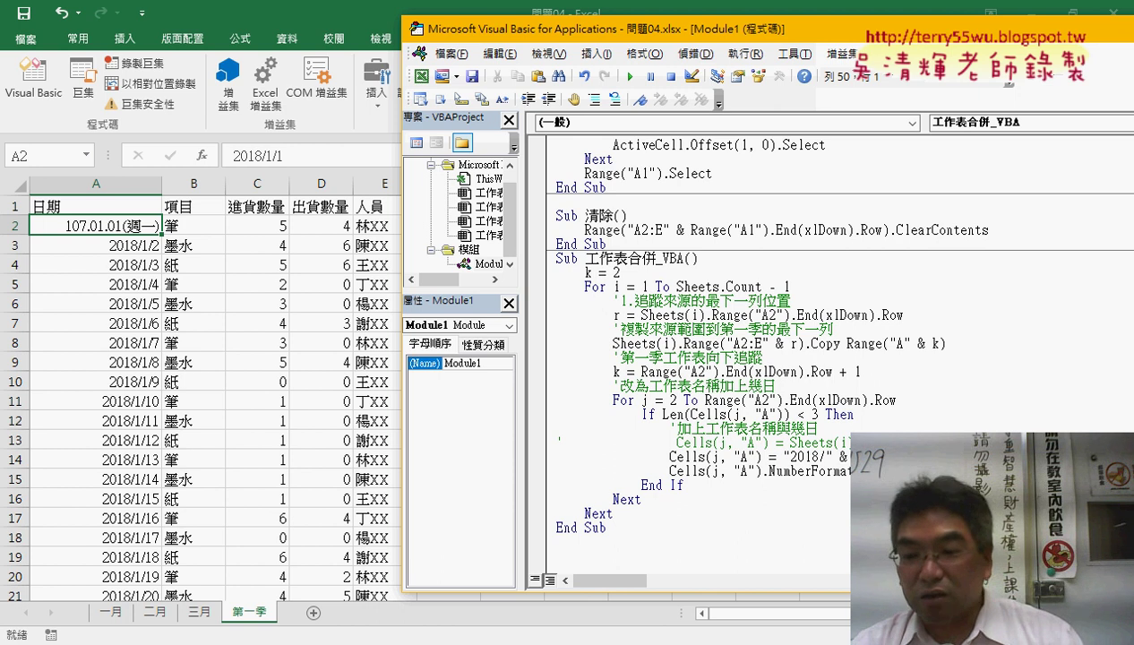
click(971, 442)
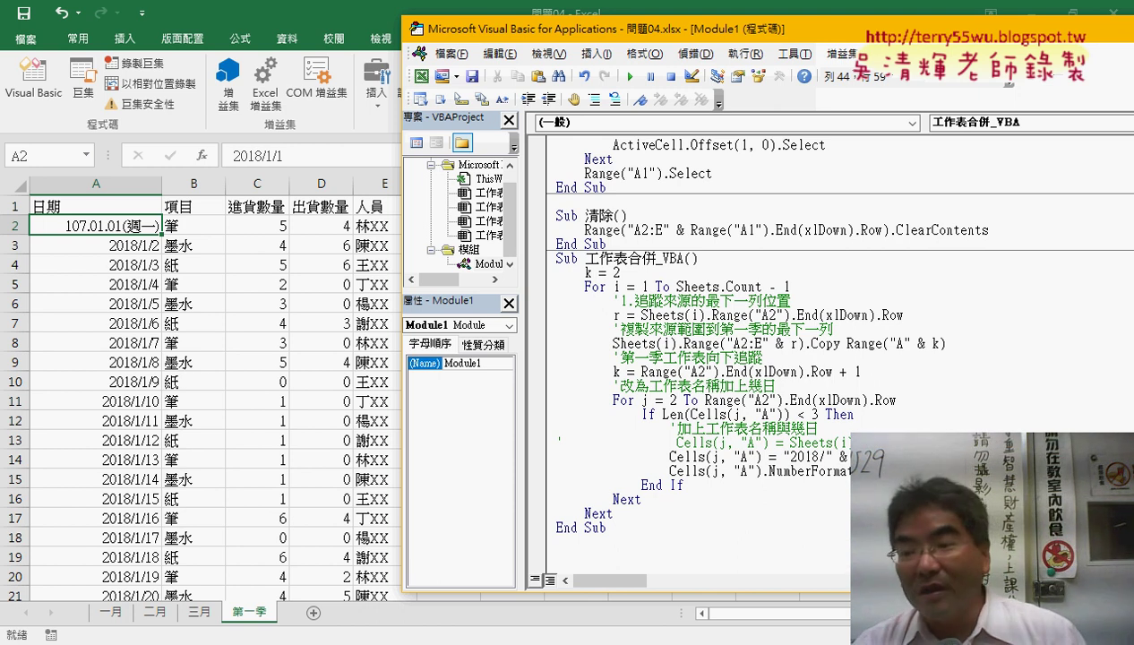
drag(976, 471, 537, 471)
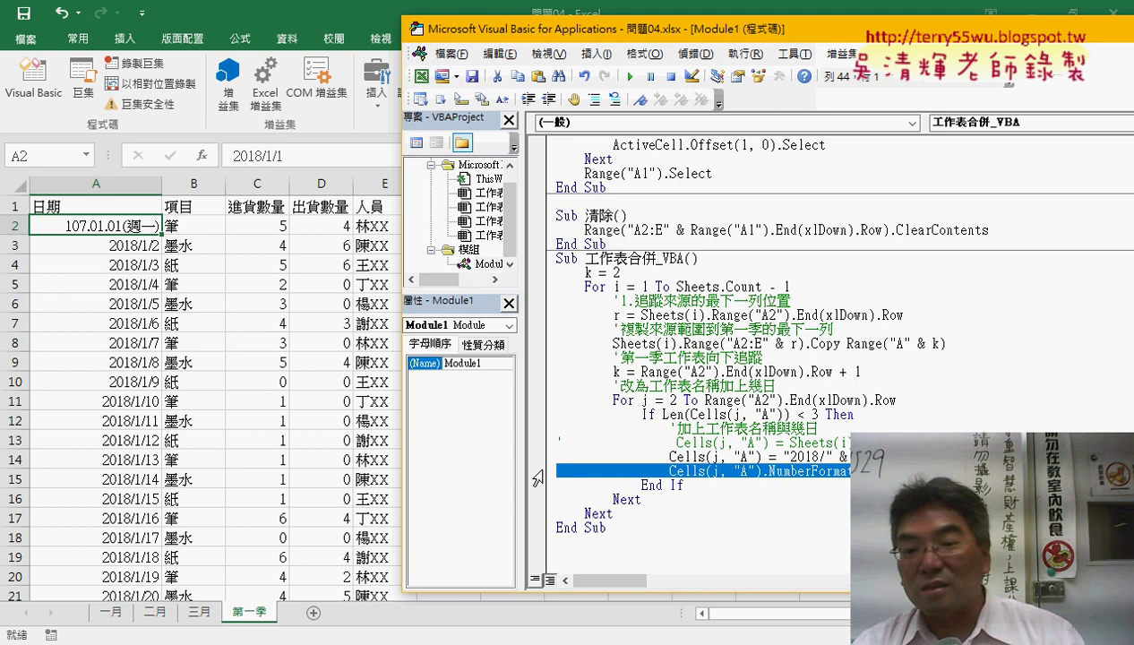
click(710, 458)
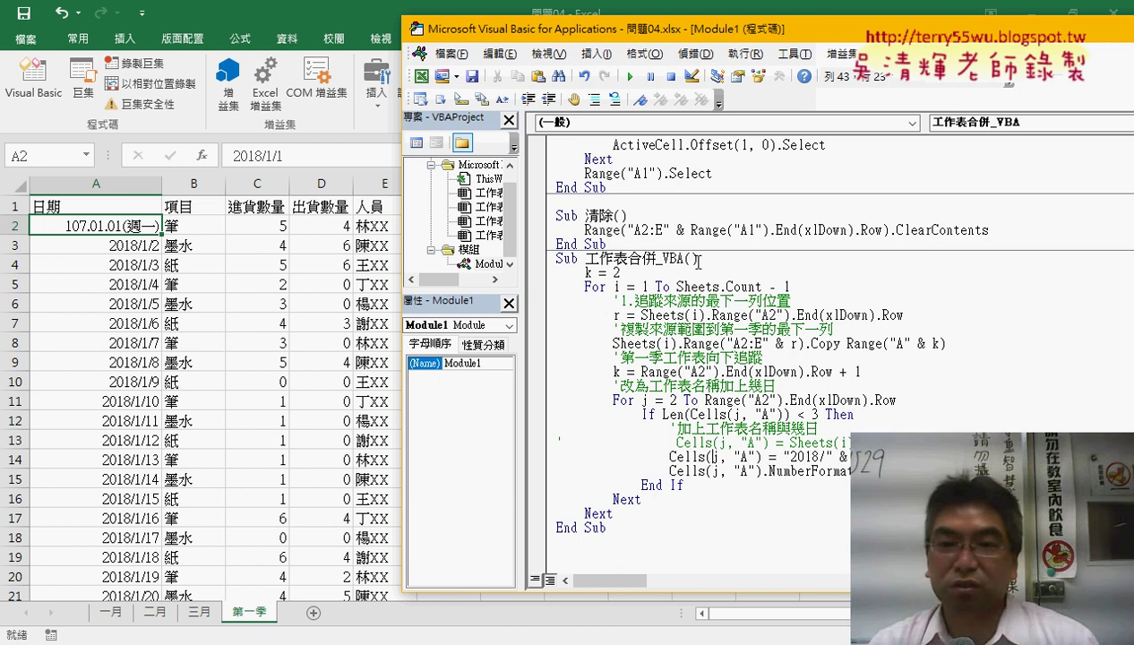
Clear 第一季, run the merge macro to a breakpoint on the date line, and step through formatting A2
click(691, 231)
click(629, 76)
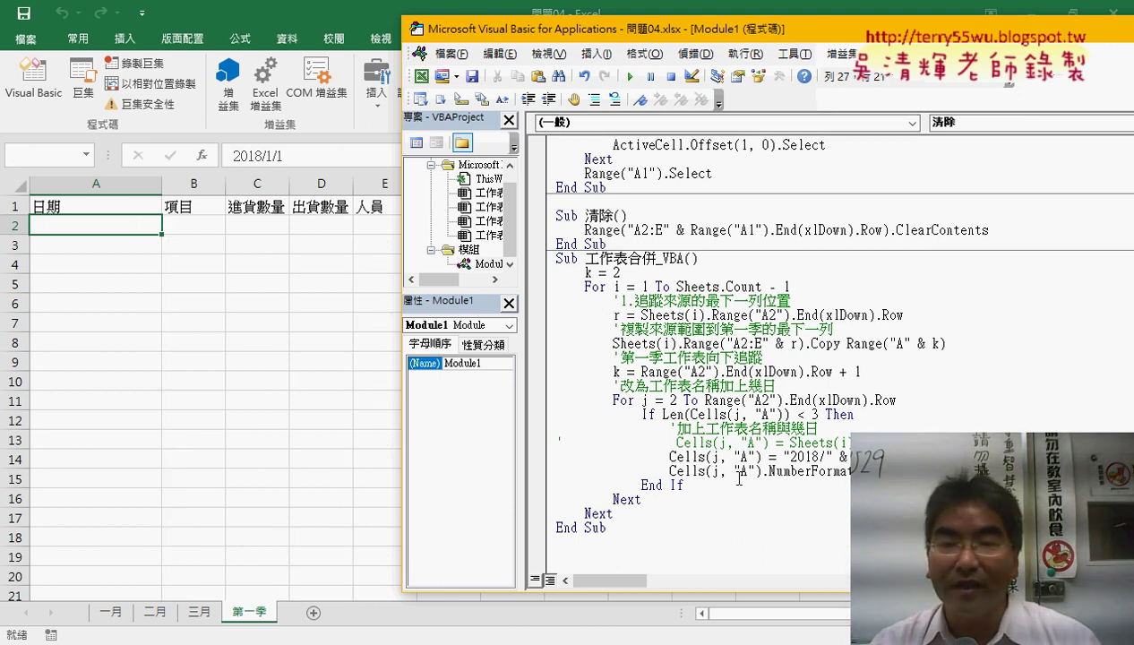
click(739, 443)
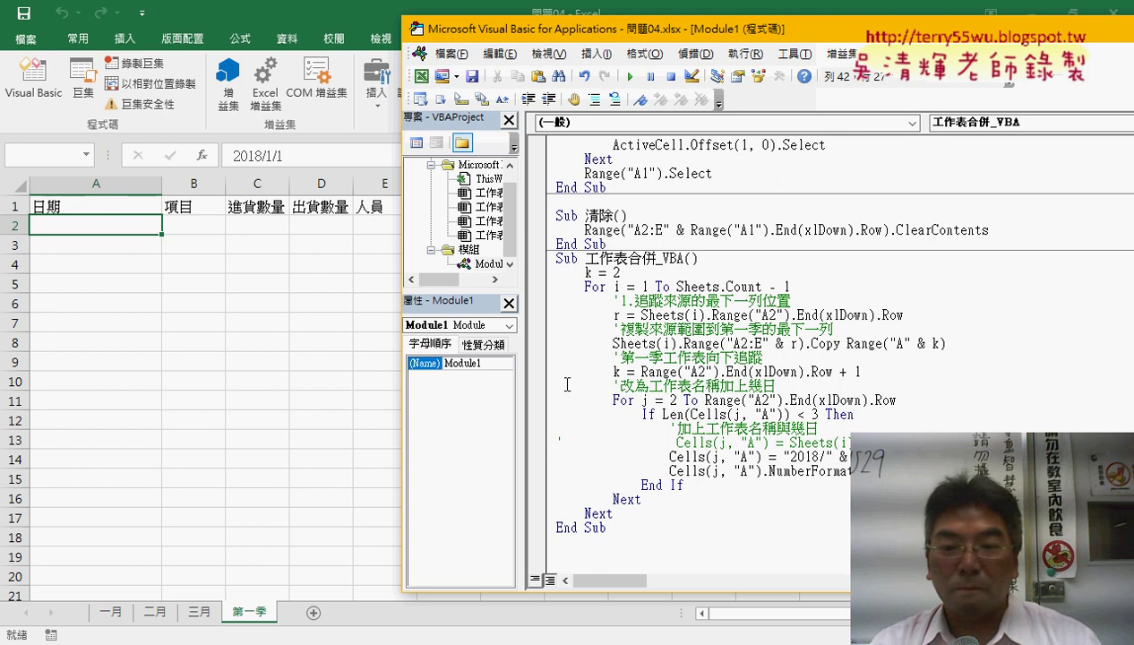
click(535, 457)
click(631, 77)
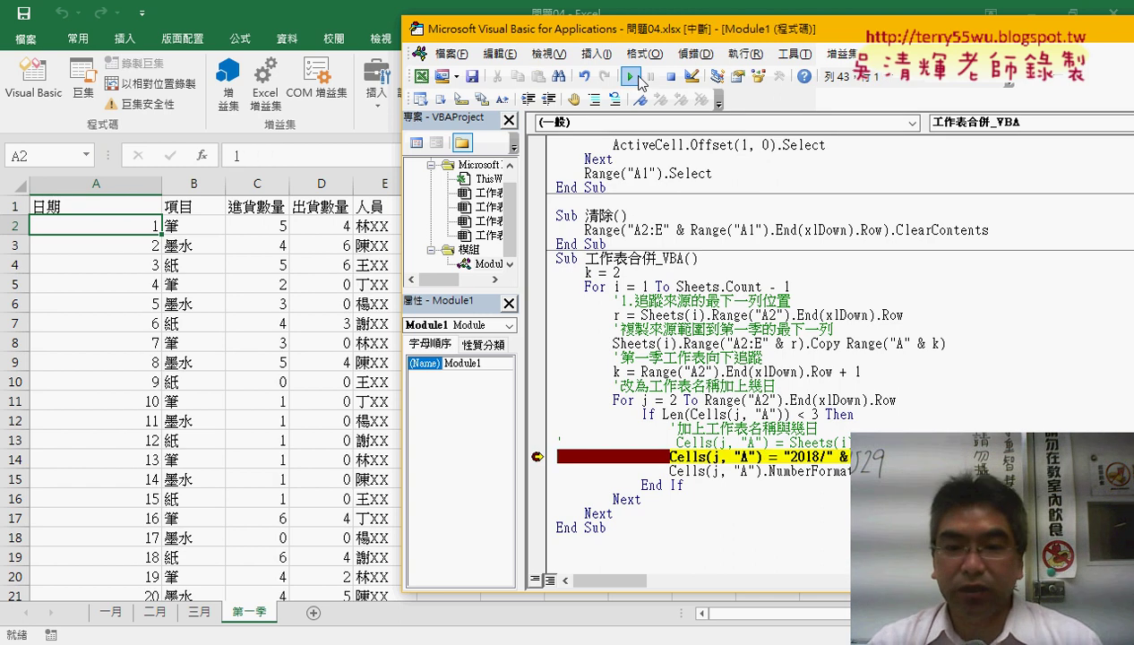
key(F8)
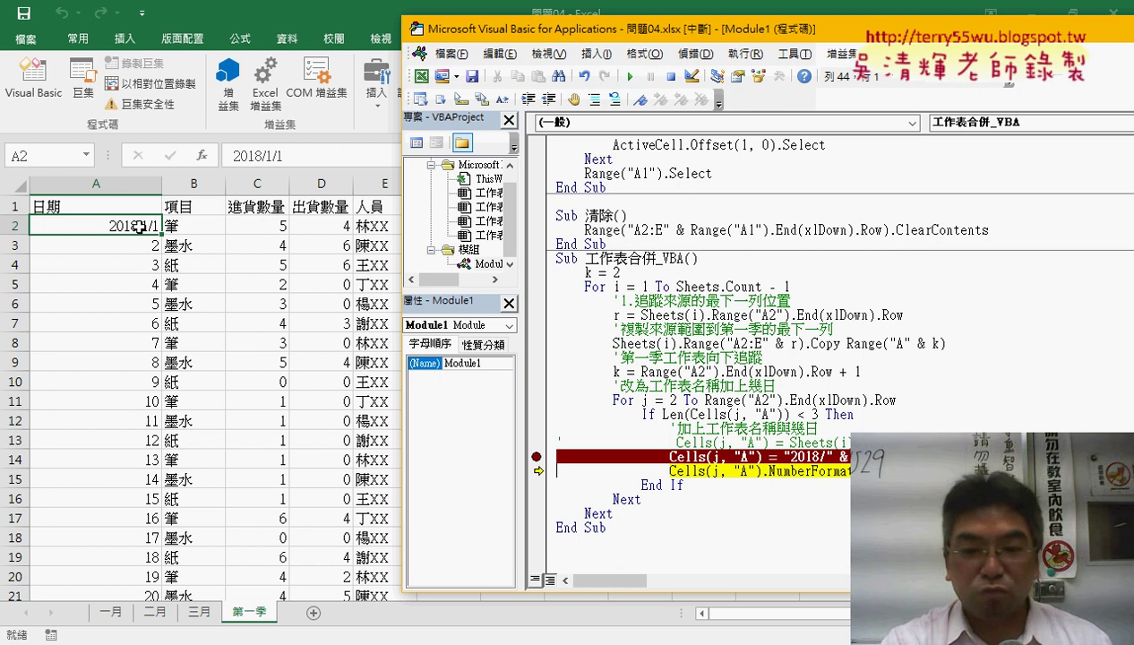
key(F8)
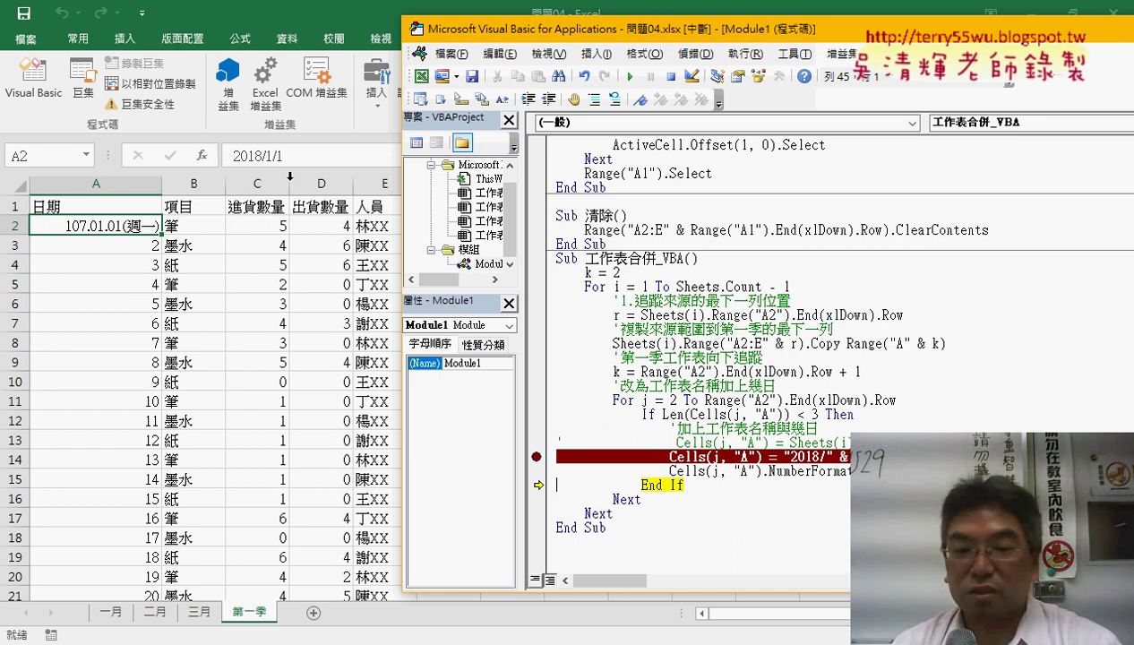
Remove the breakpoint, let the macro finish, then clear 第一季 again
click(536, 458)
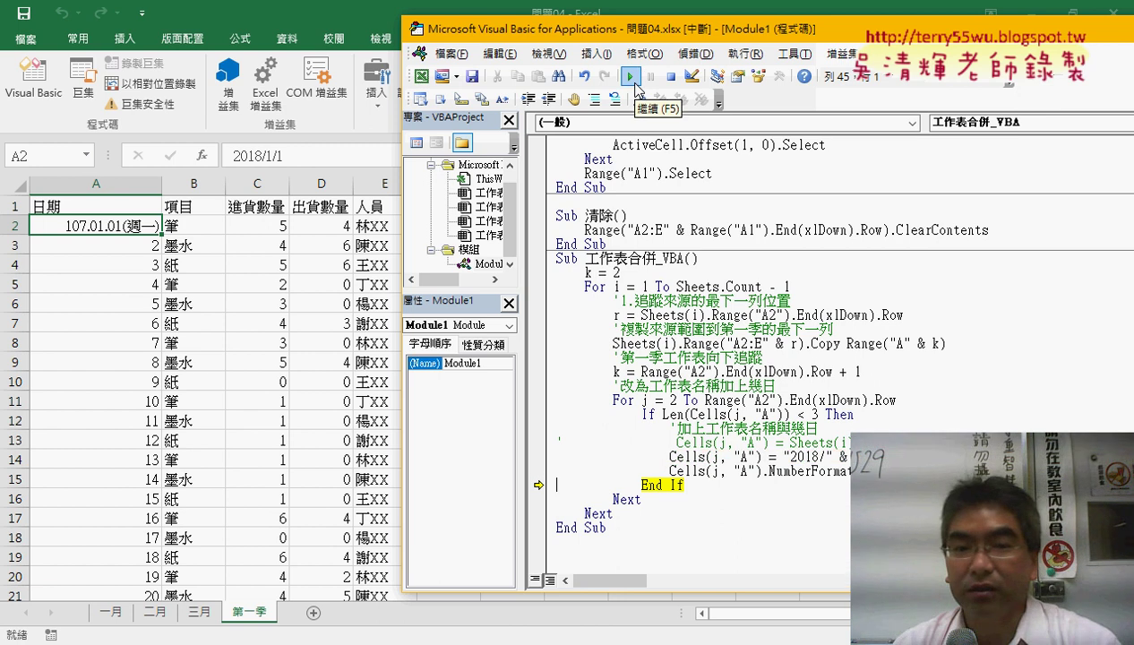
click(630, 77)
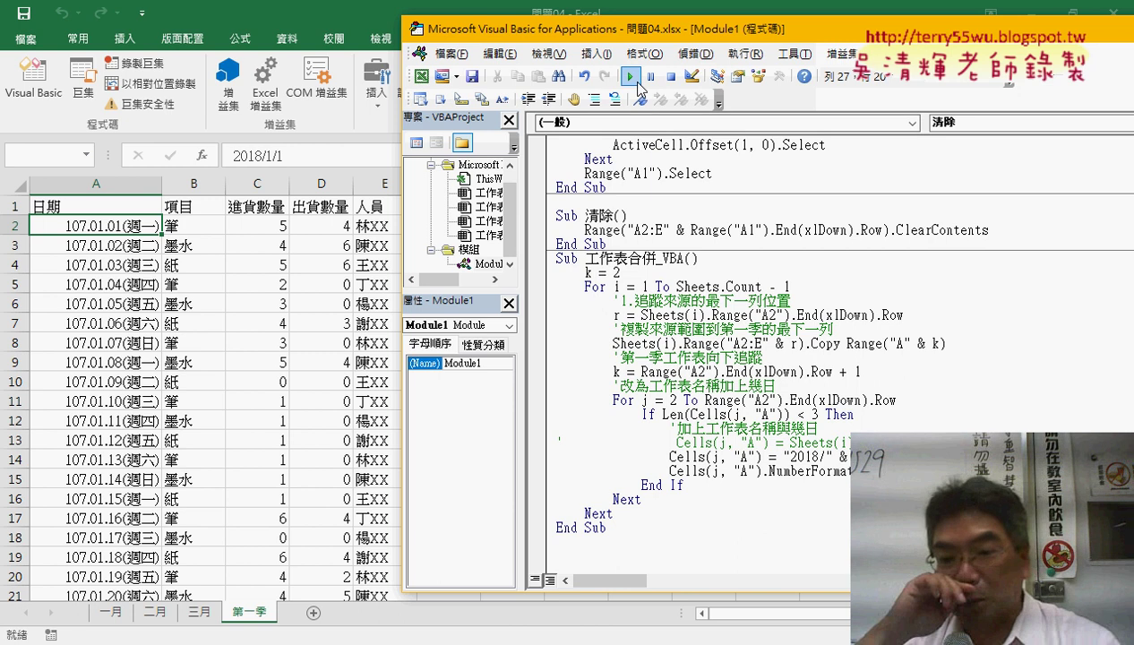
click(630, 76)
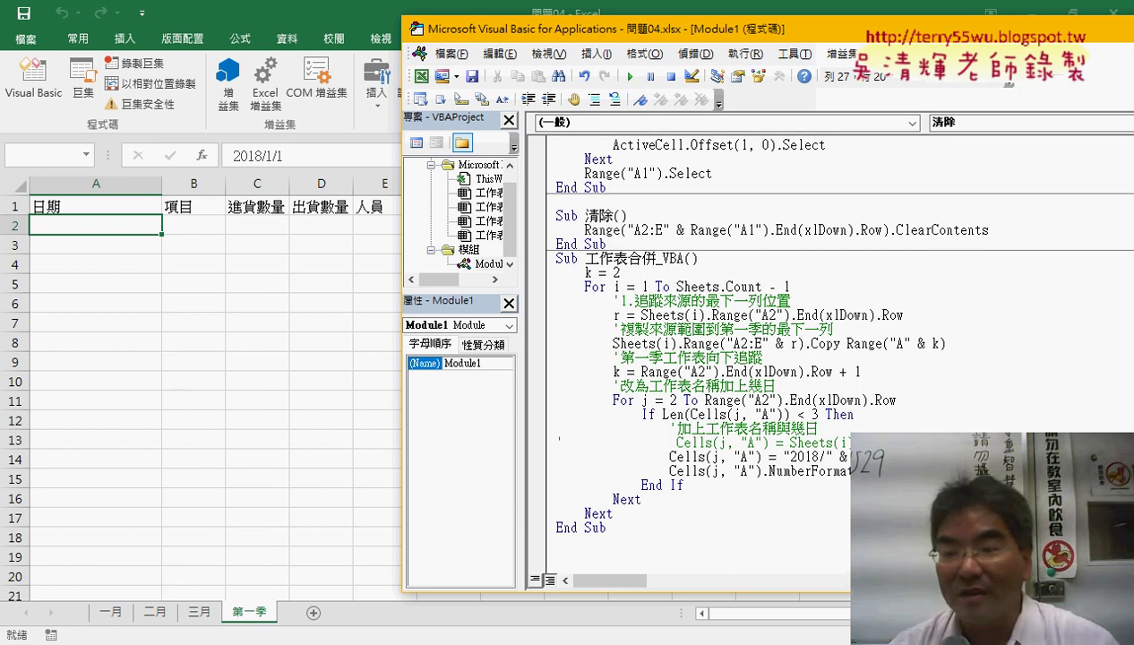
Move the NumberFormat line above the date-building line and delete the blank line before End If
mouse_move(896, 471)
mouse_down()
mouse_move(559, 468)
mouse_move(557, 456)
mouse_up()
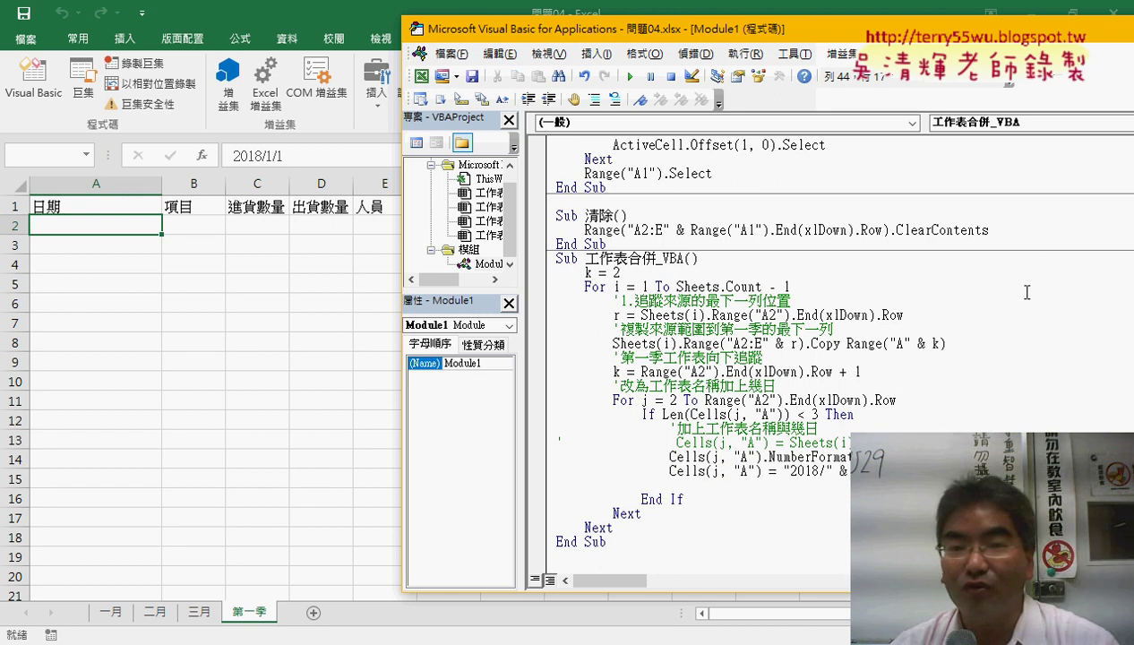
click(747, 354)
click(631, 77)
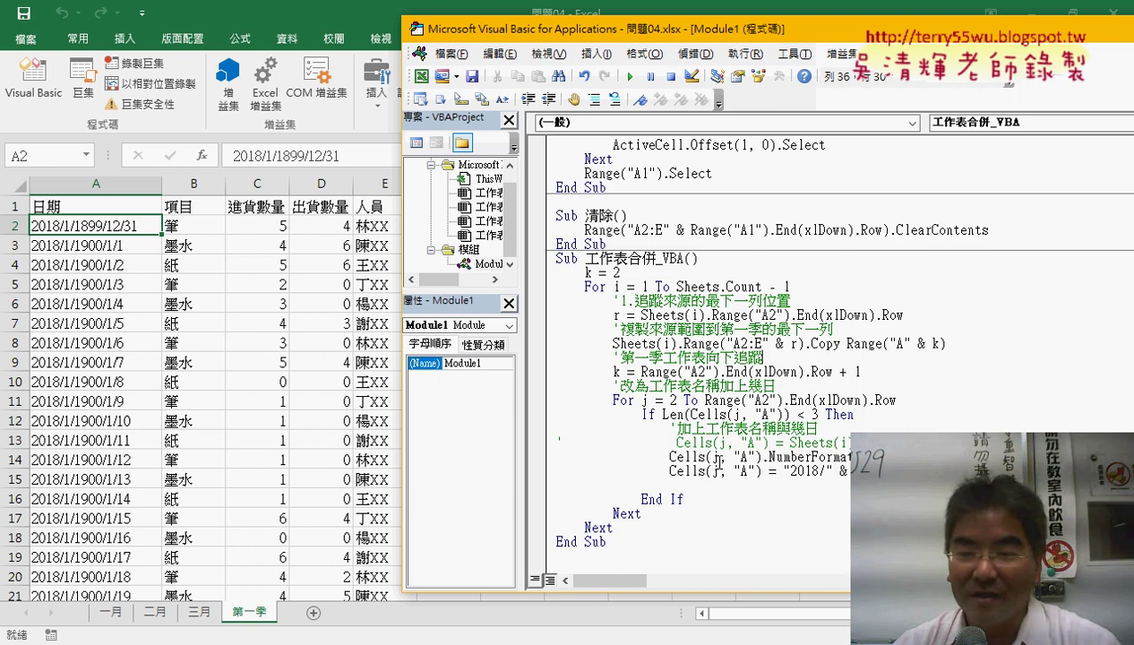
click(1016, 470)
key(Delete)
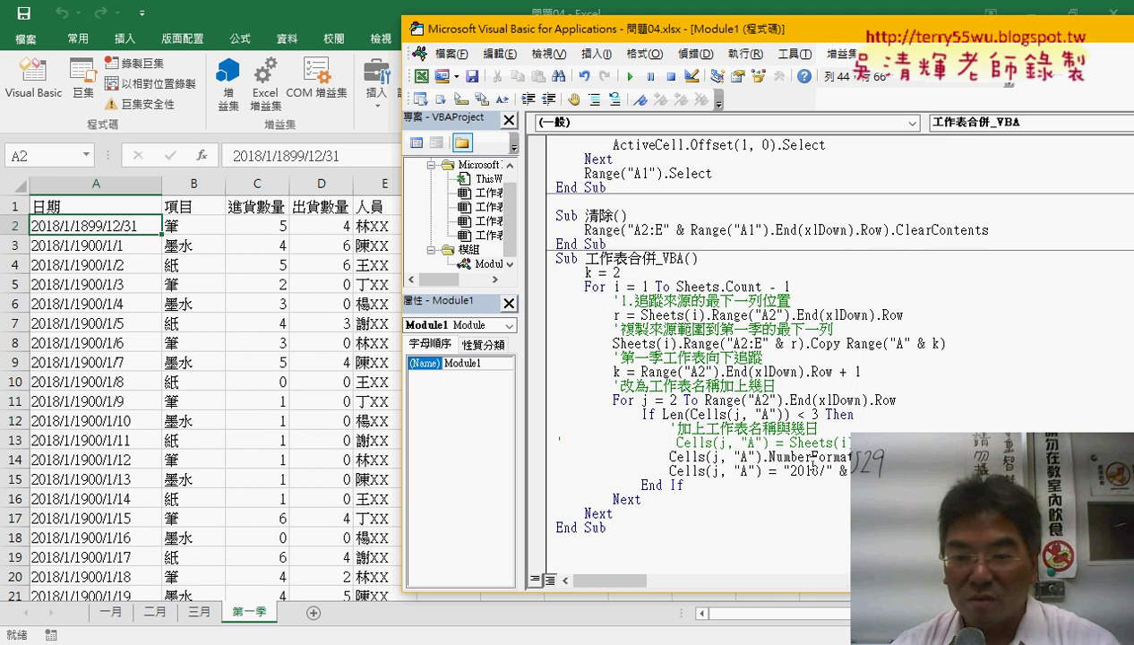
Set a breakpoint on the NumberFormat line and run 清除 to empty 第一季
click(536, 457)
click(694, 230)
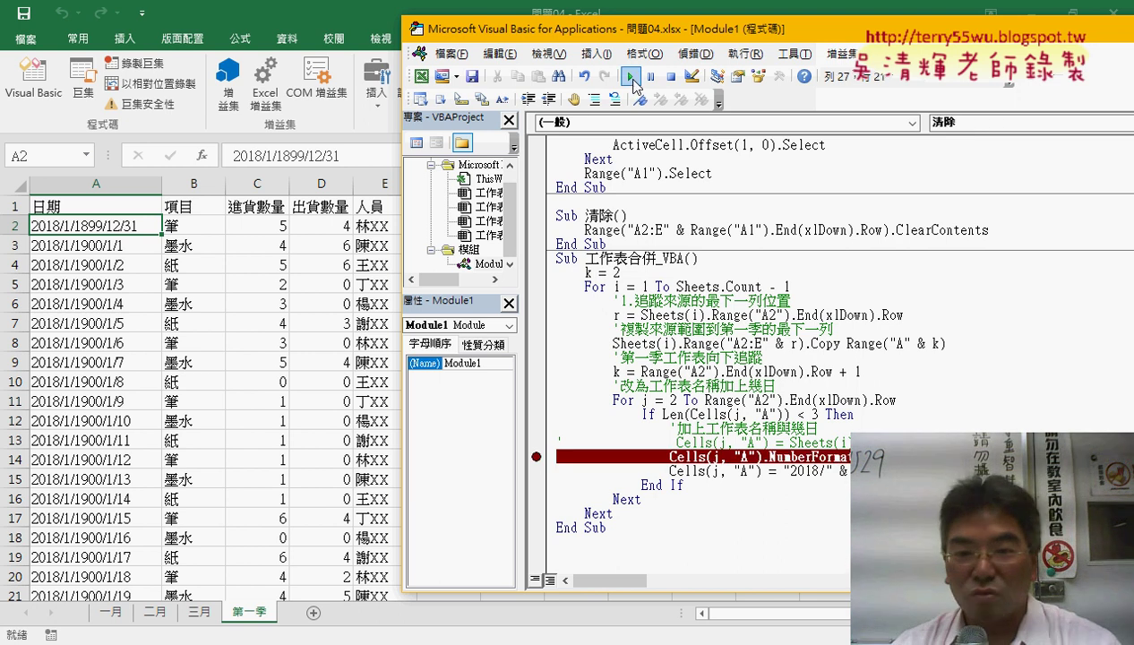
click(629, 77)
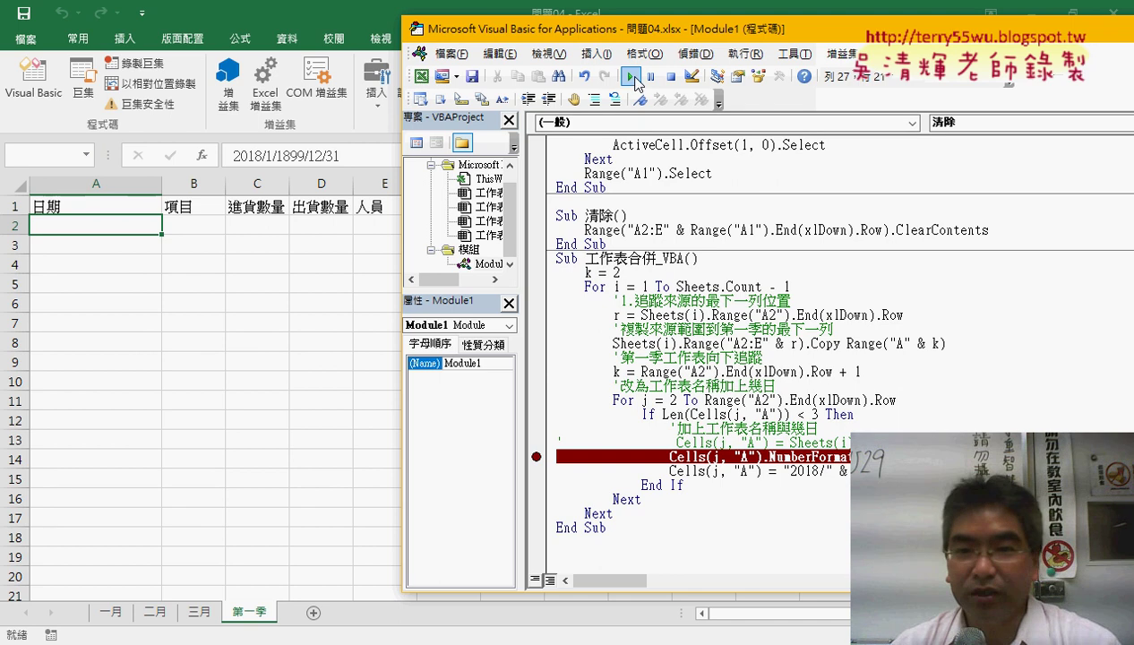
Run 工作表合併_VBA to the breakpoint and step through the NumberFormat and date-building lines with F8
click(735, 516)
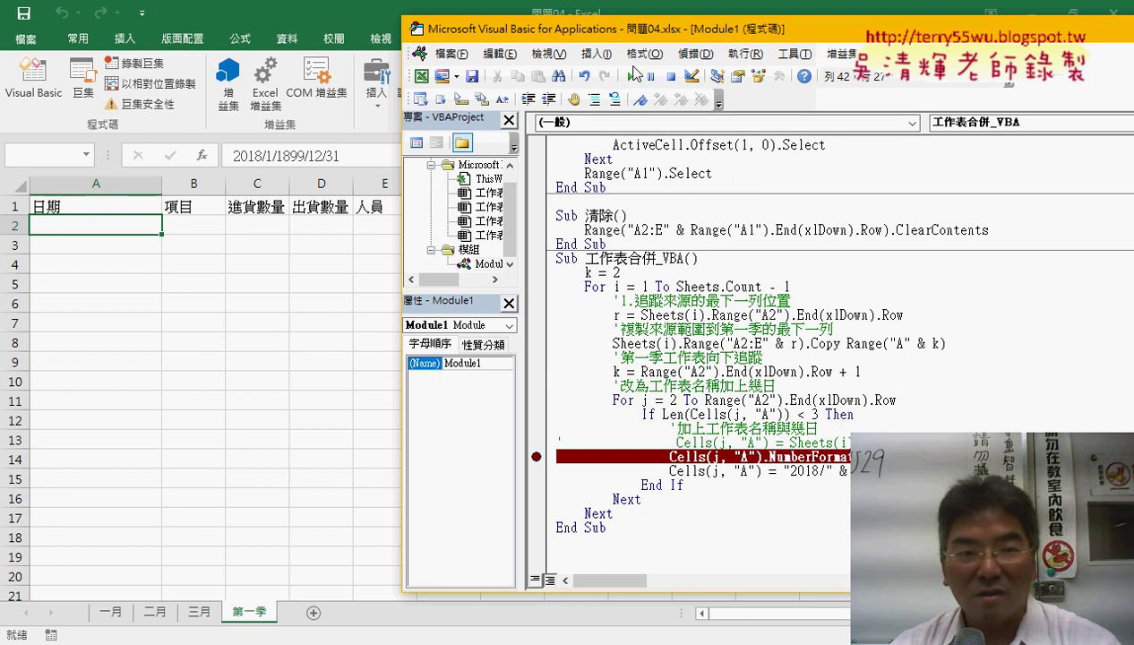
click(630, 77)
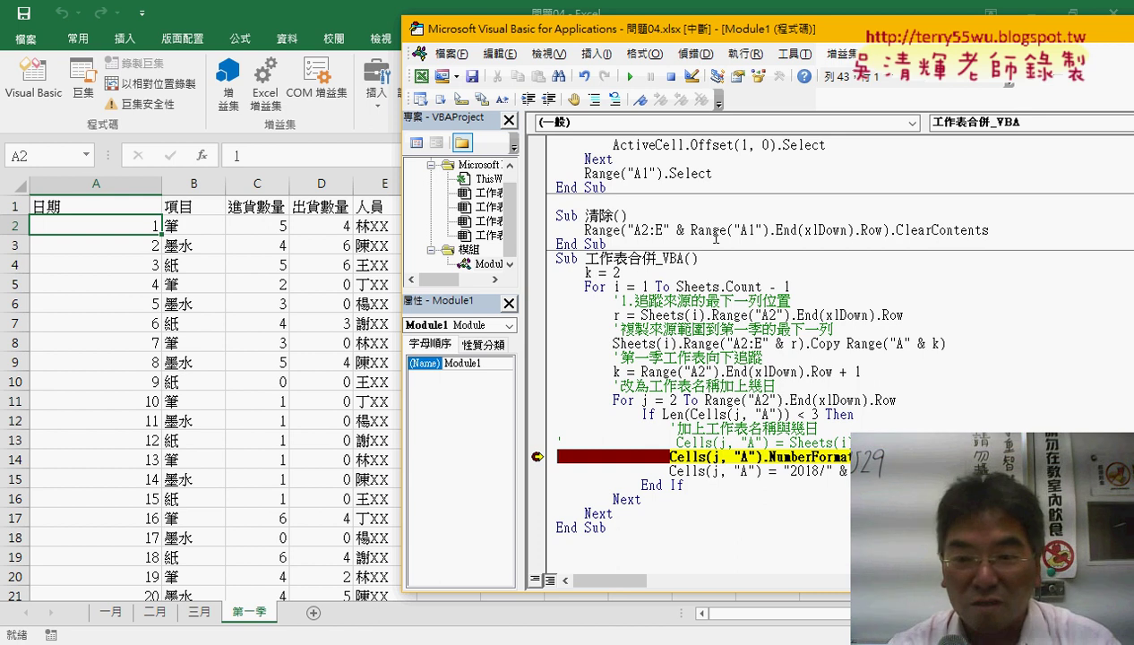
key(F8)
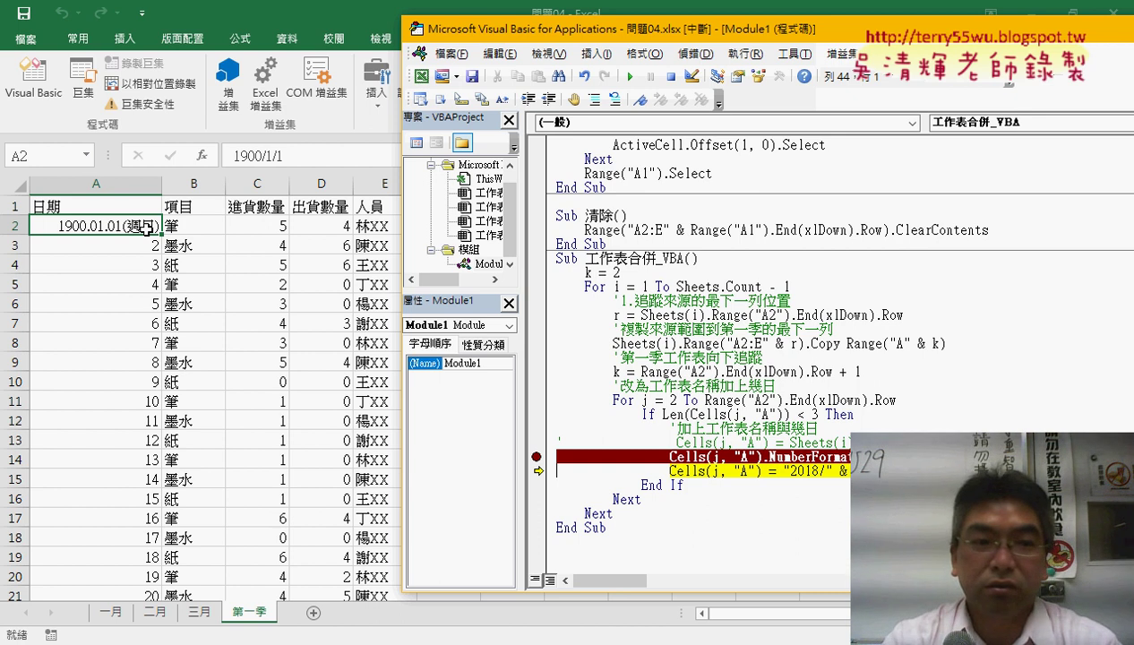
key(F8)
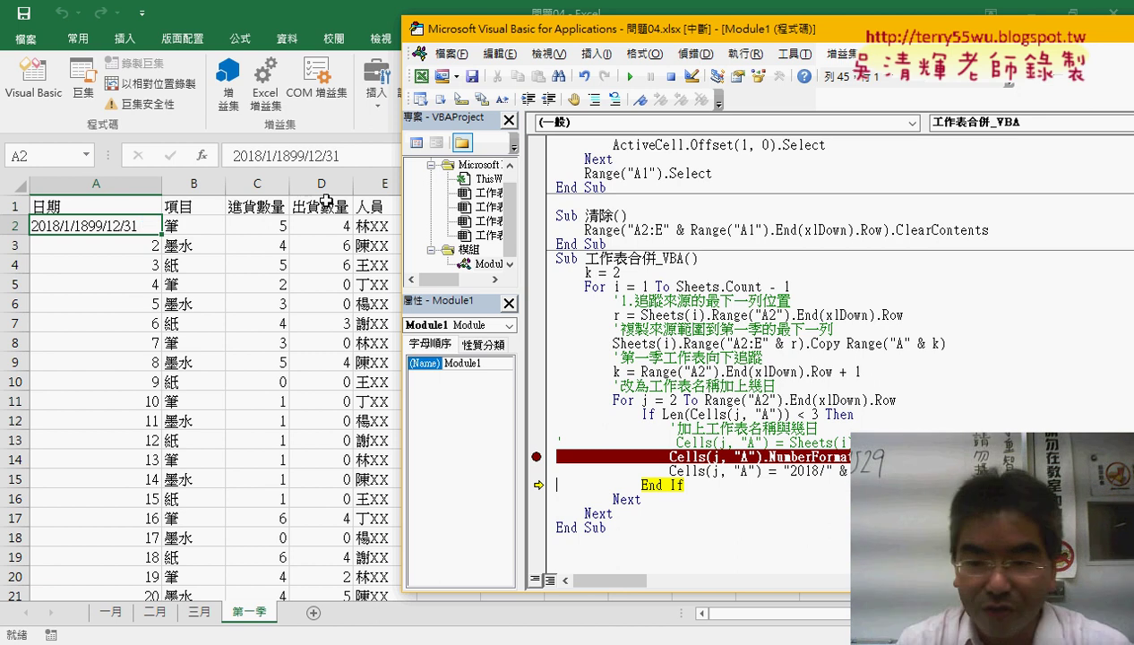
Put the "2018/" line back above NumberFormatLocal, remove the breakpoint, and finish the macro
key(Return)
key(ctrl+z)
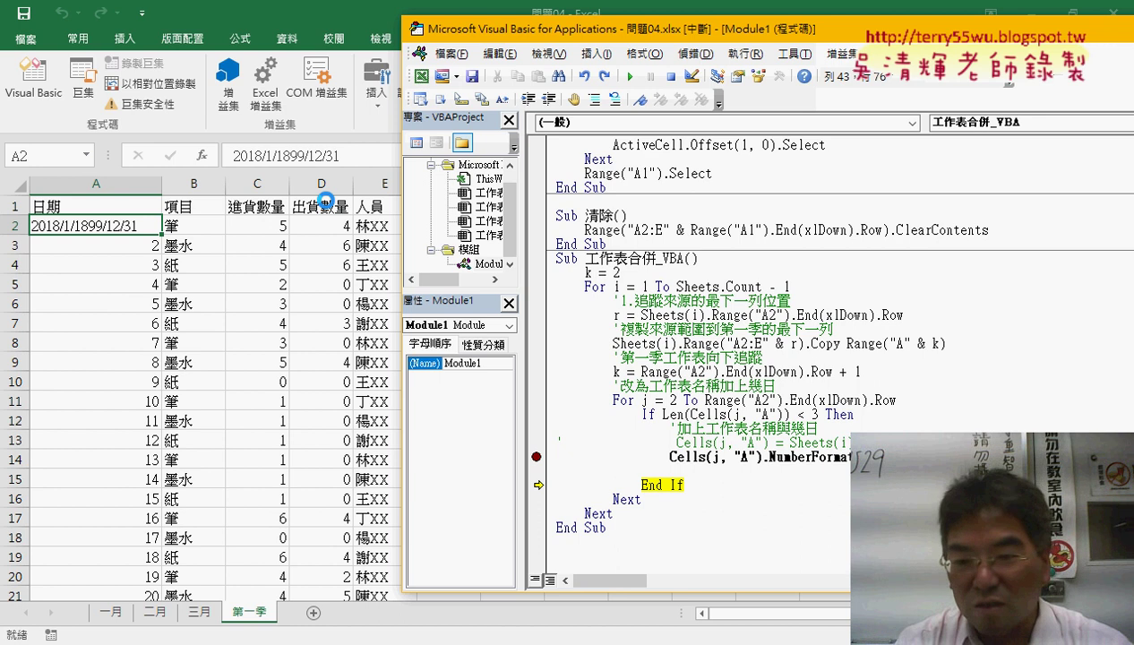
key(ctrl+y)
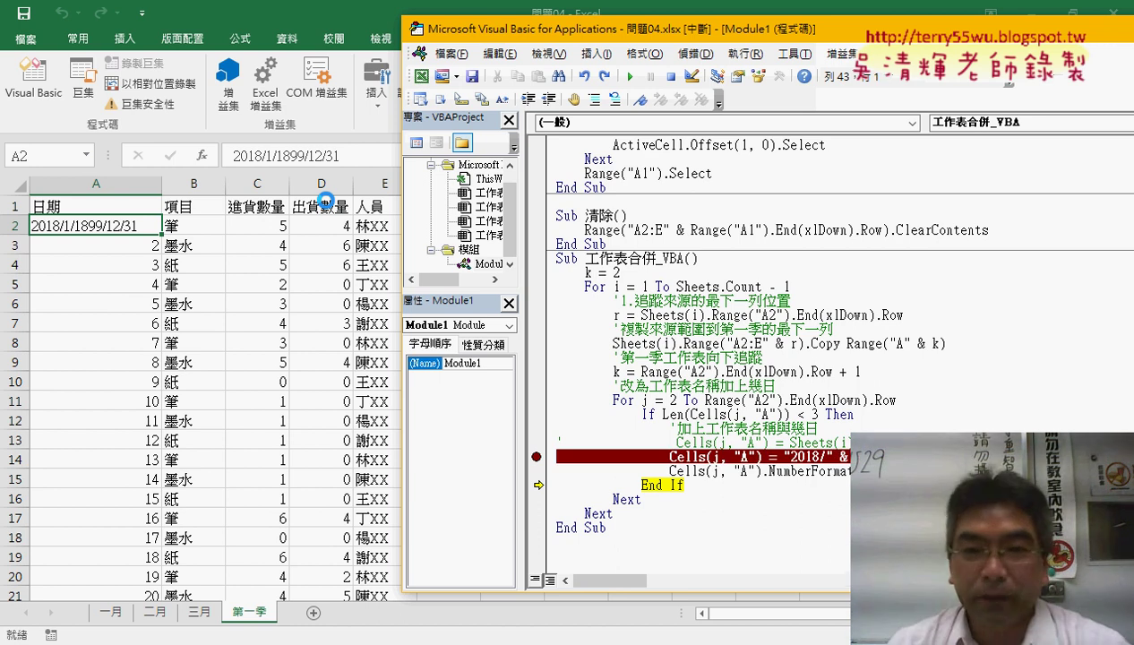
click(630, 77)
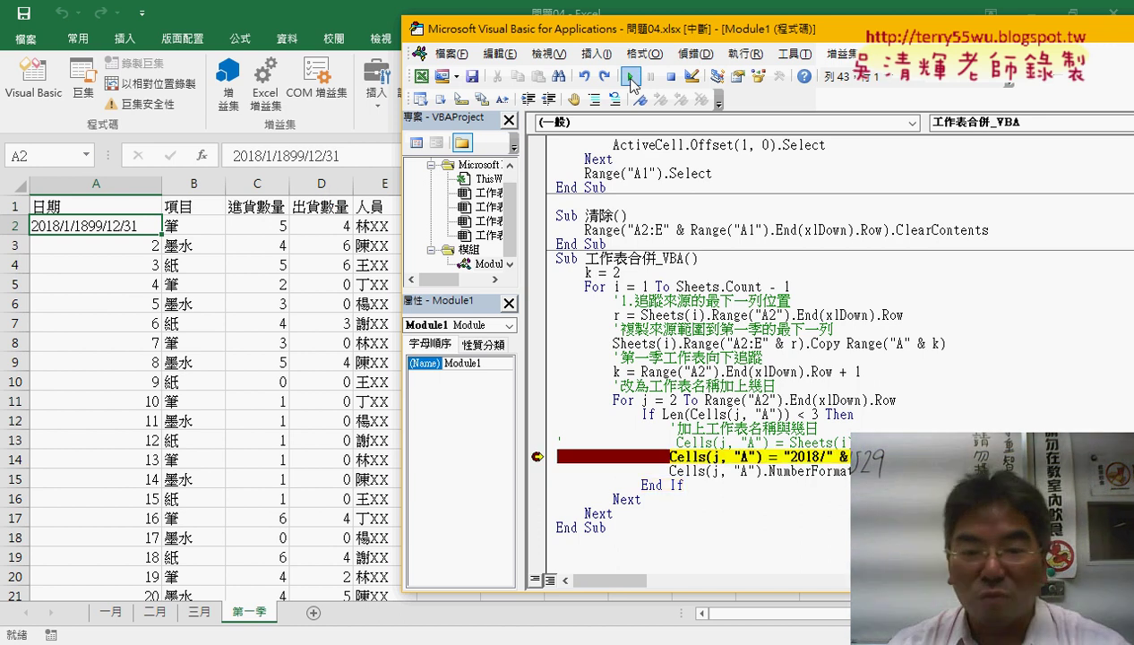
click(535, 455)
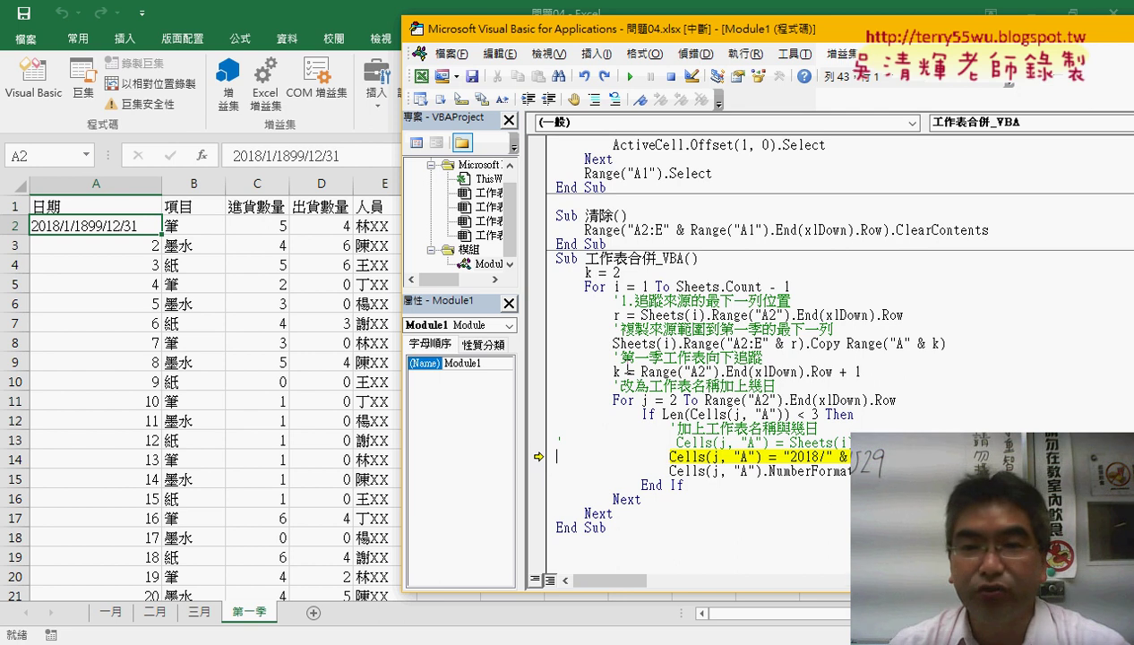
click(630, 77)
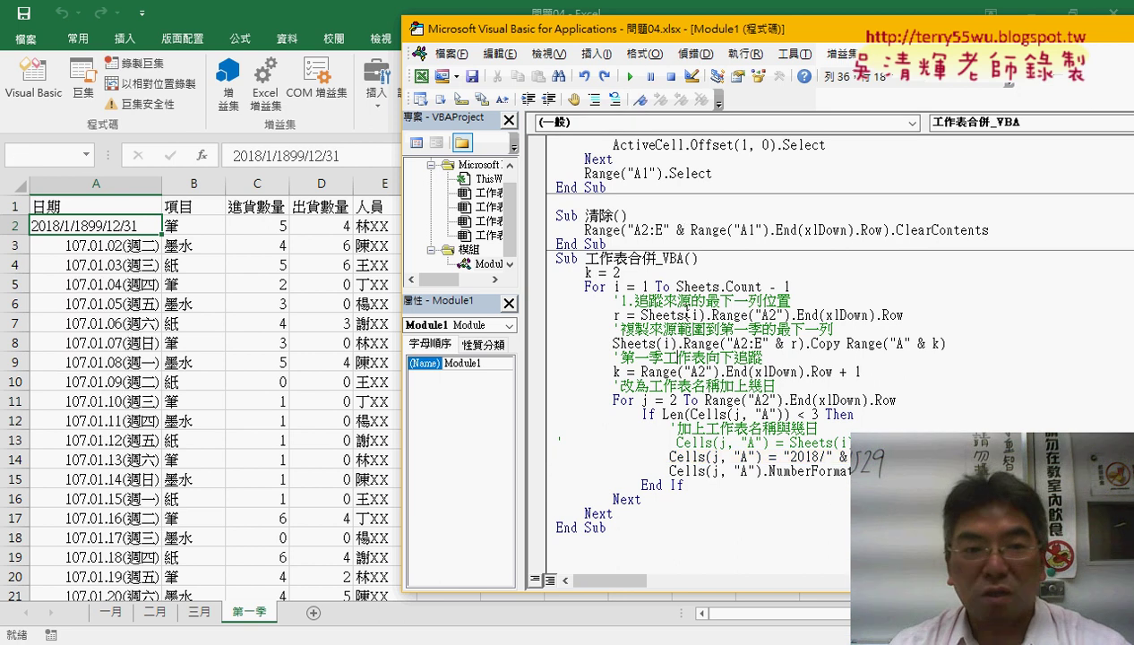
key(F5)
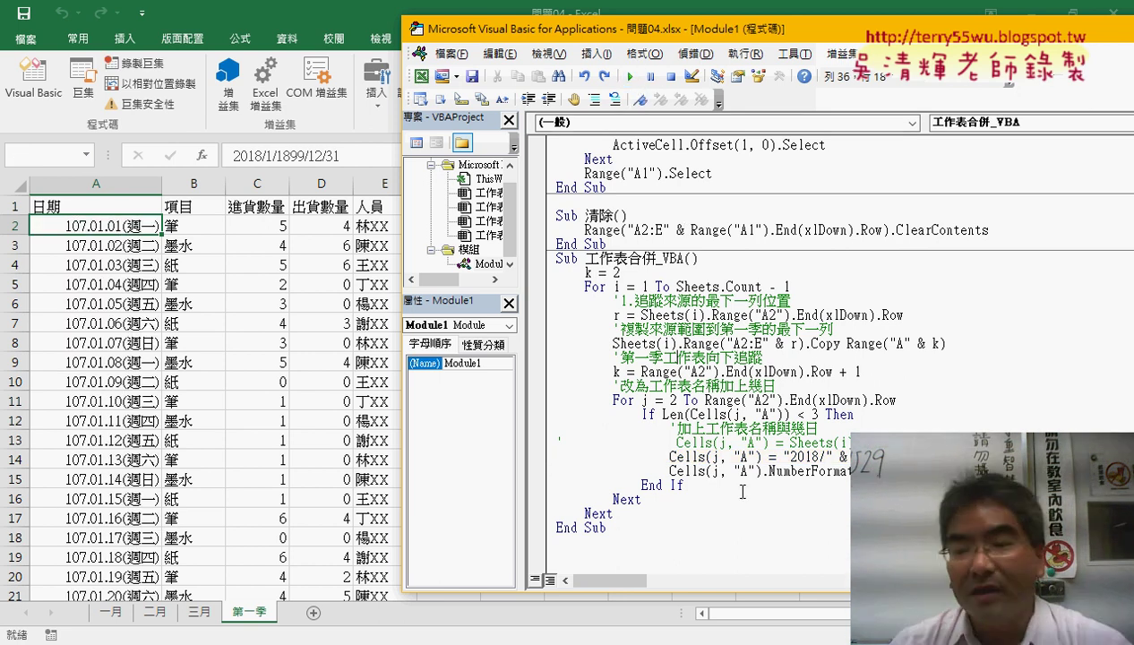
scroll(779, 484, down, 2)
Comment out the NumberFormatLocal line and add a blank line after the loop's final Next
scroll(833, 439, down, 1)
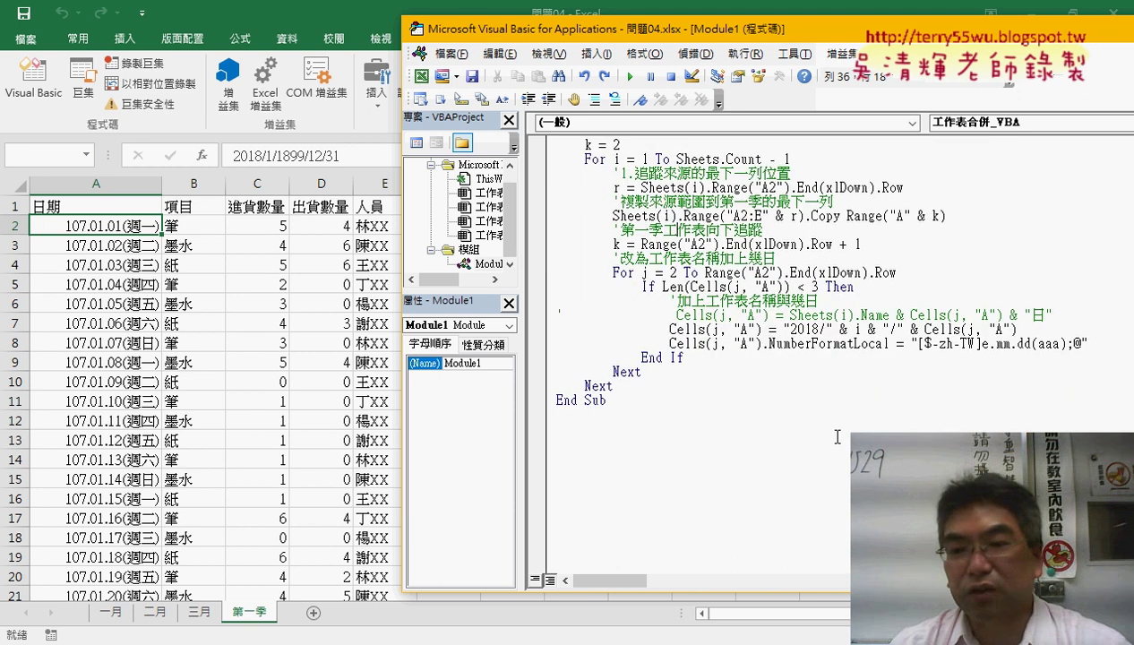
drag(1087, 343, 669, 344)
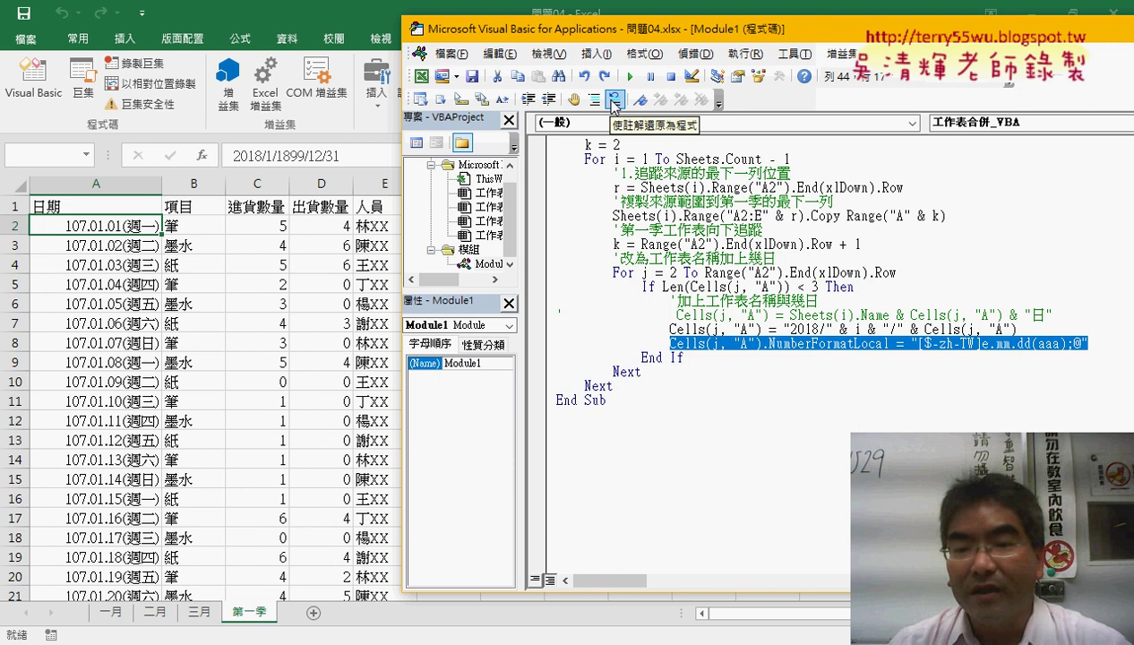
click(593, 100)
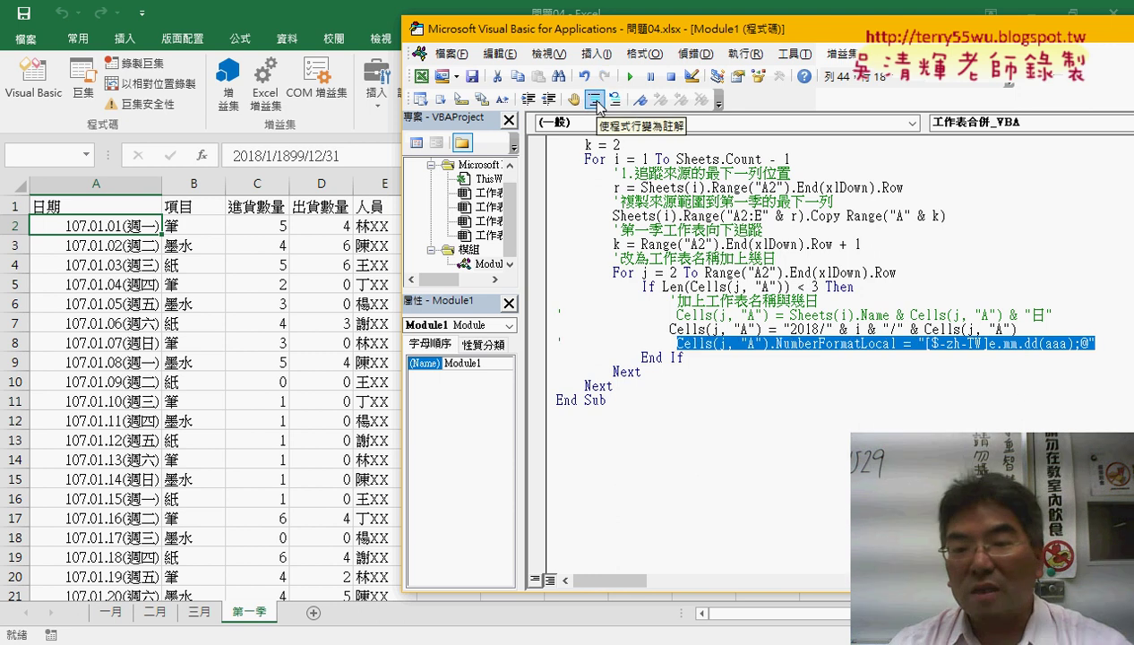
click(702, 329)
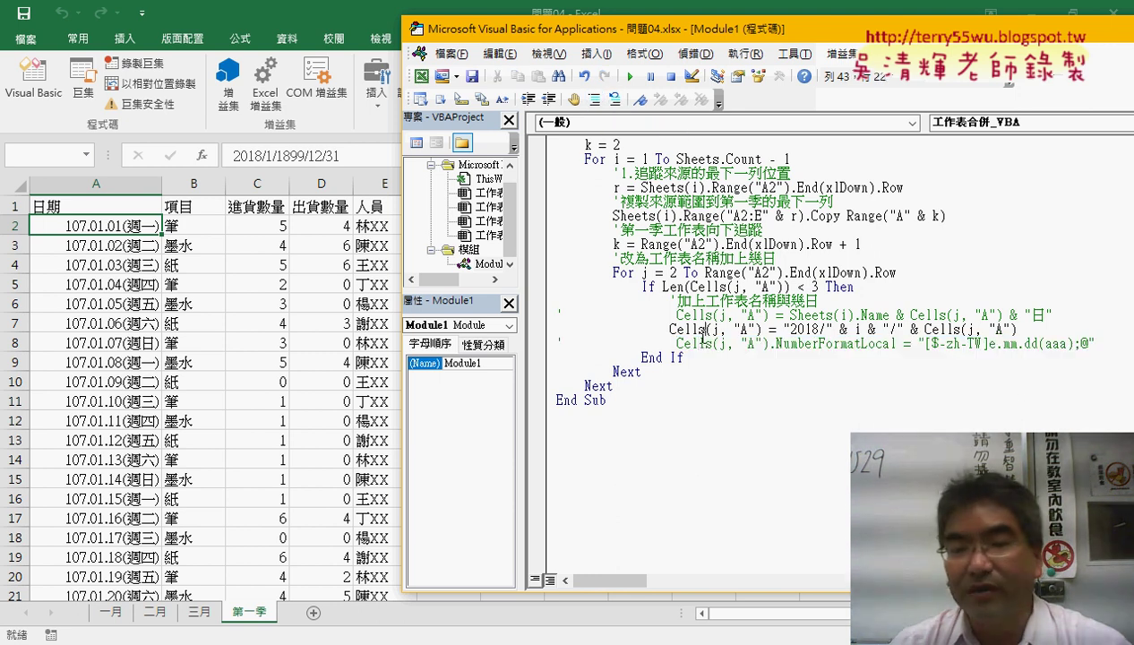
click(647, 387)
key(Return)
key(Return)
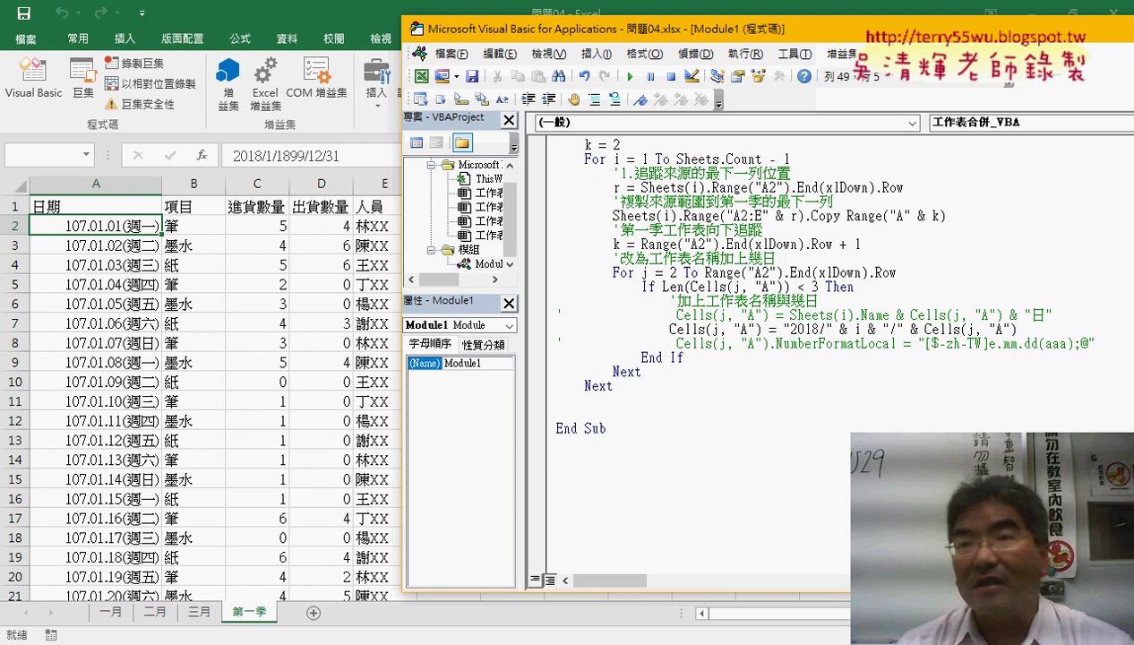
click(585, 399)
click(580, 414)
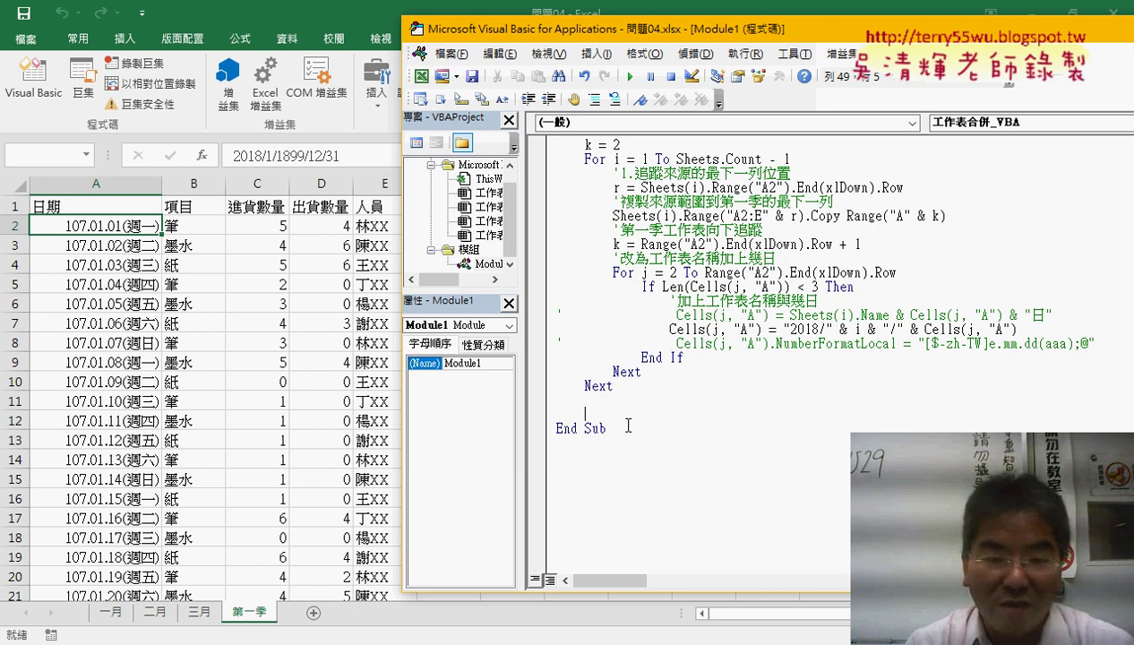
Type range("A2:A" & and append a copied ange("A2 followed by ").e
text(ran)
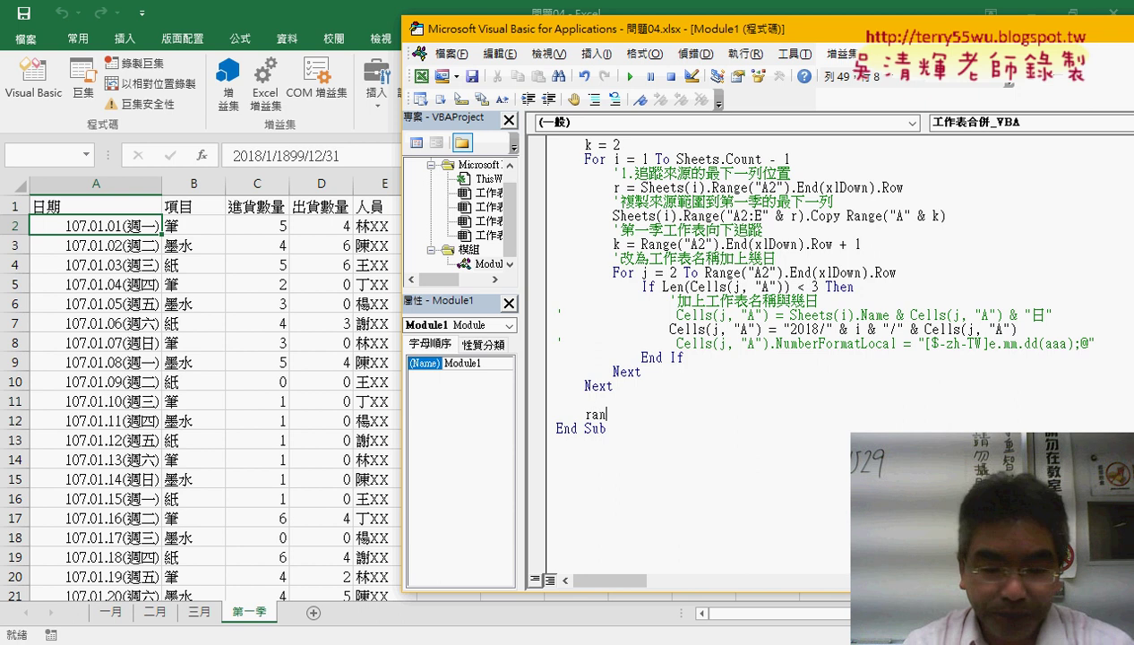
text(ge()
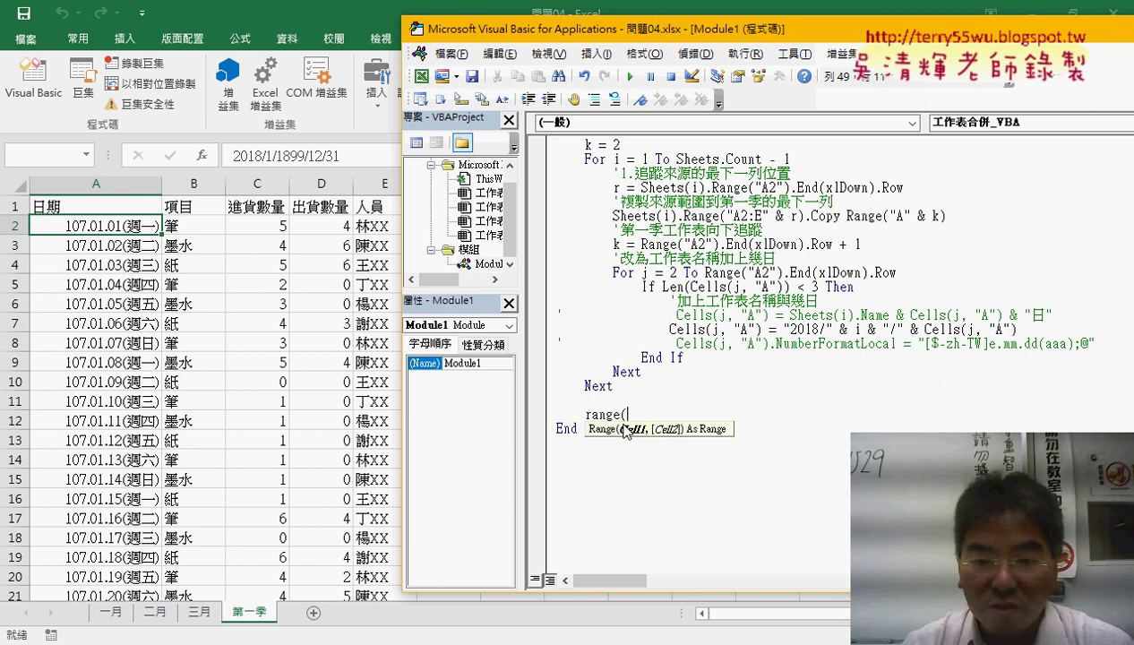
text(")
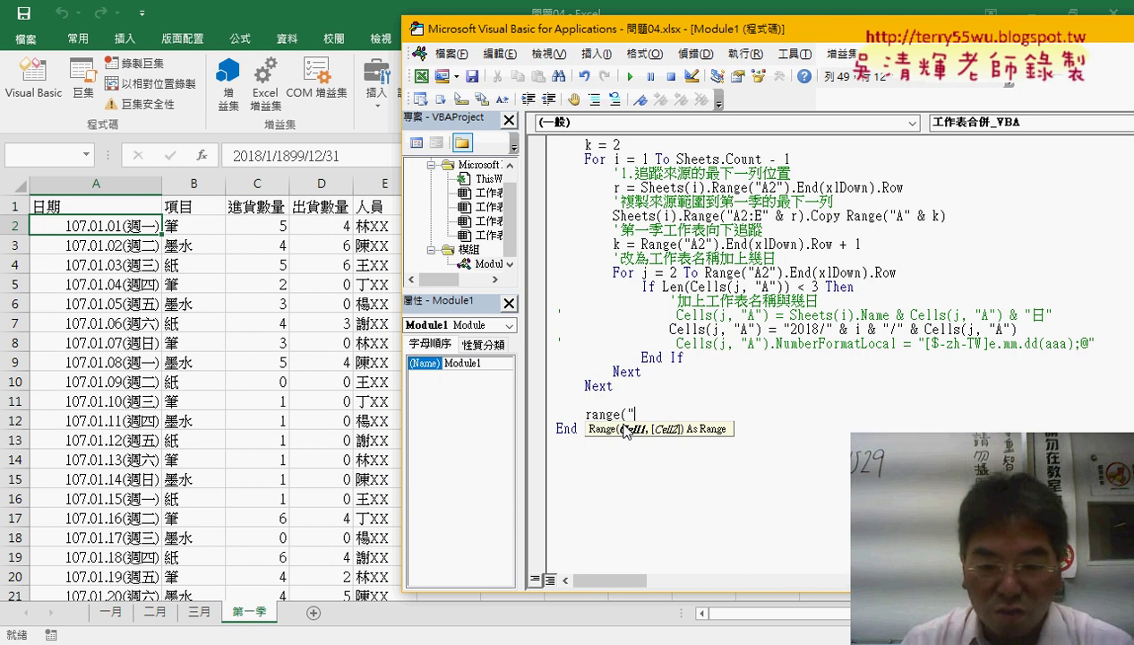
text(A2)
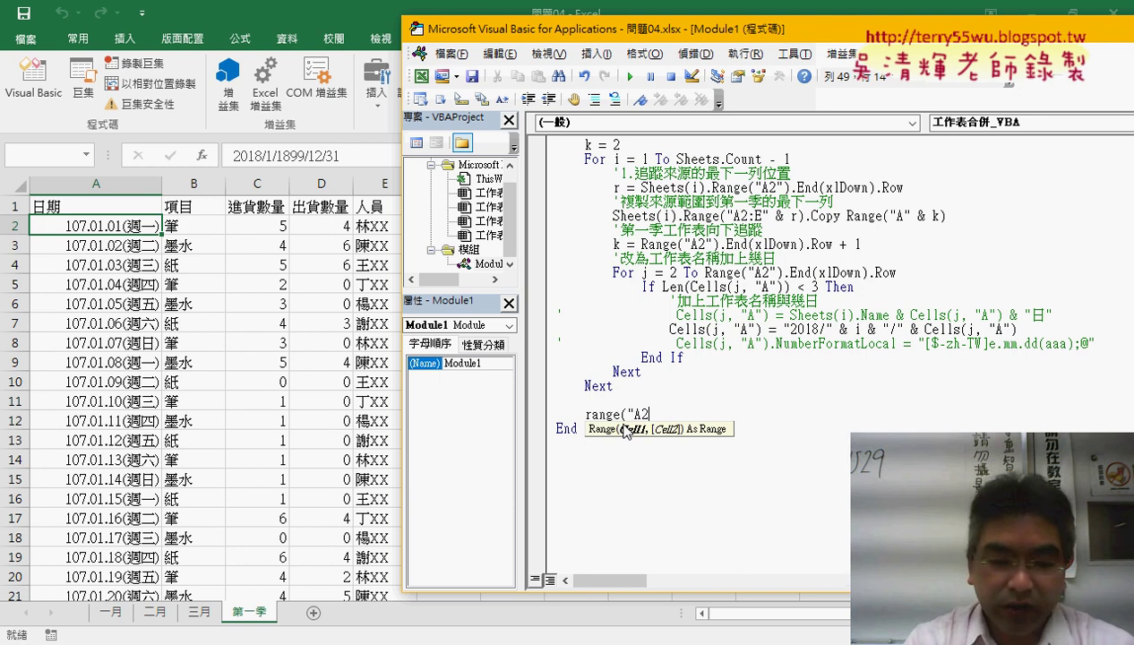
text(:A)
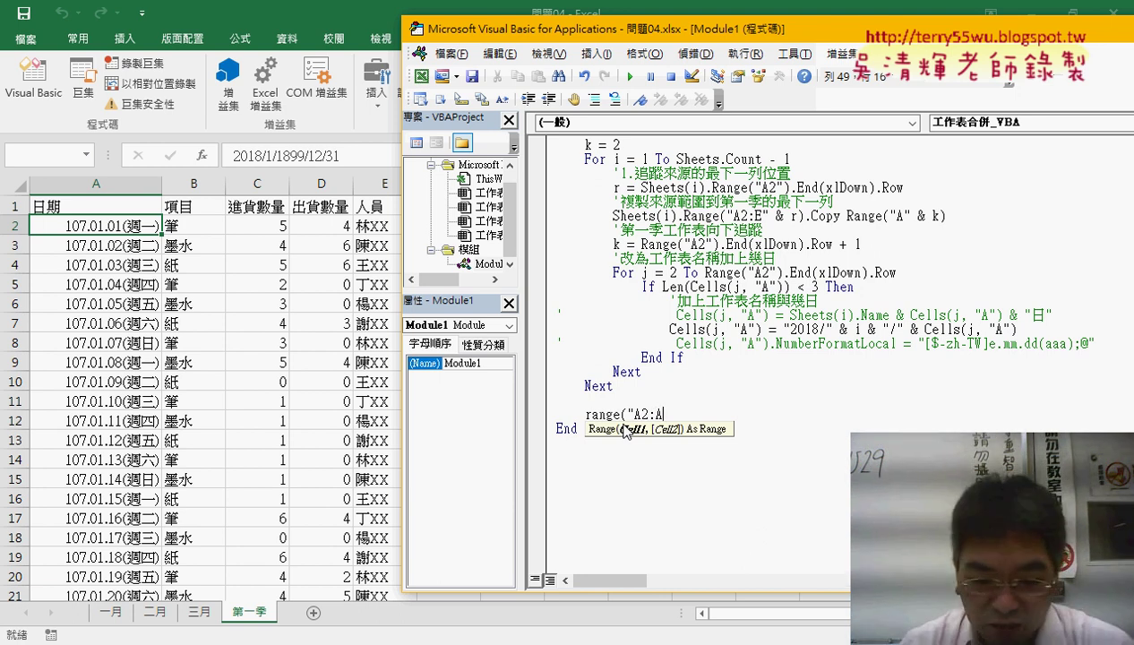
text(" )
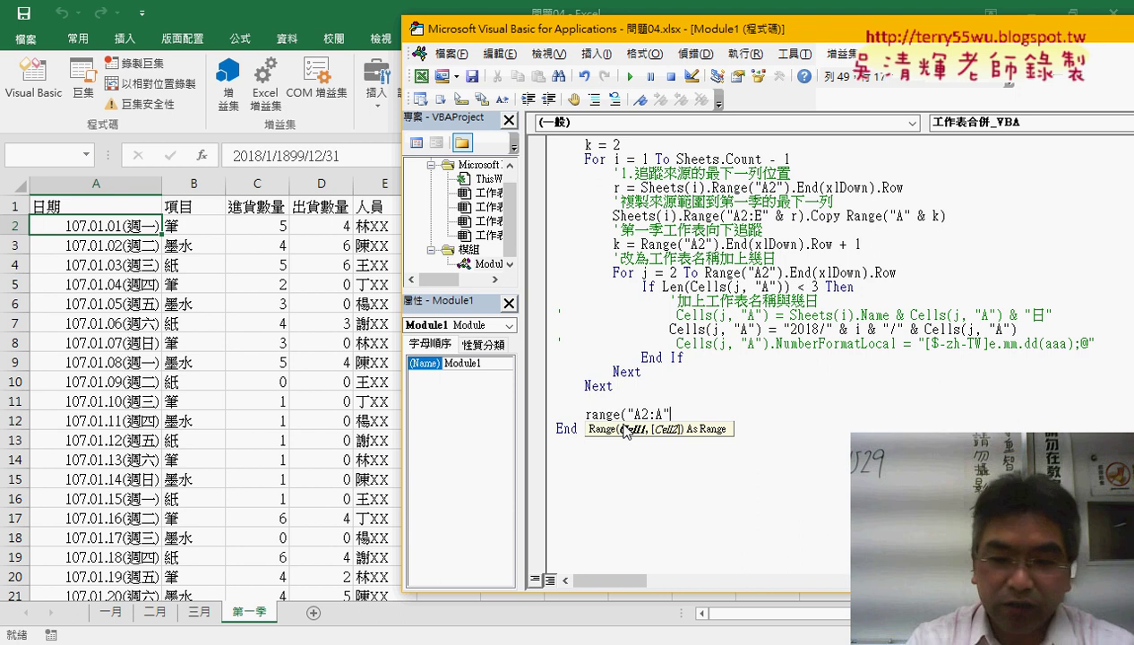
text(&)
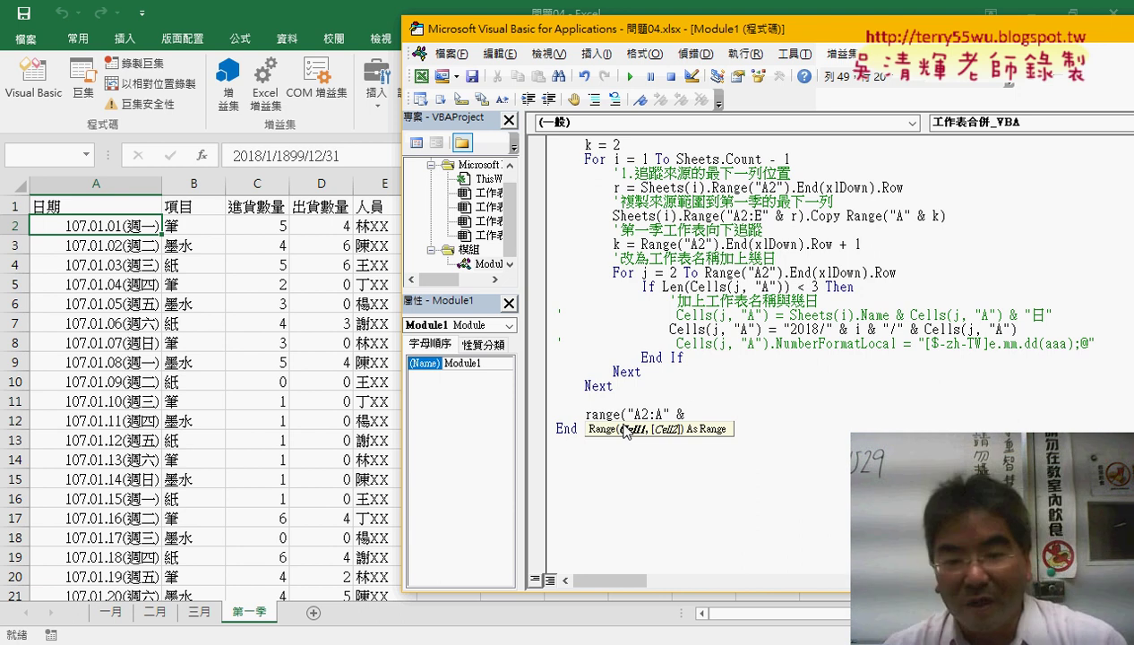
drag(591, 414, 652, 413)
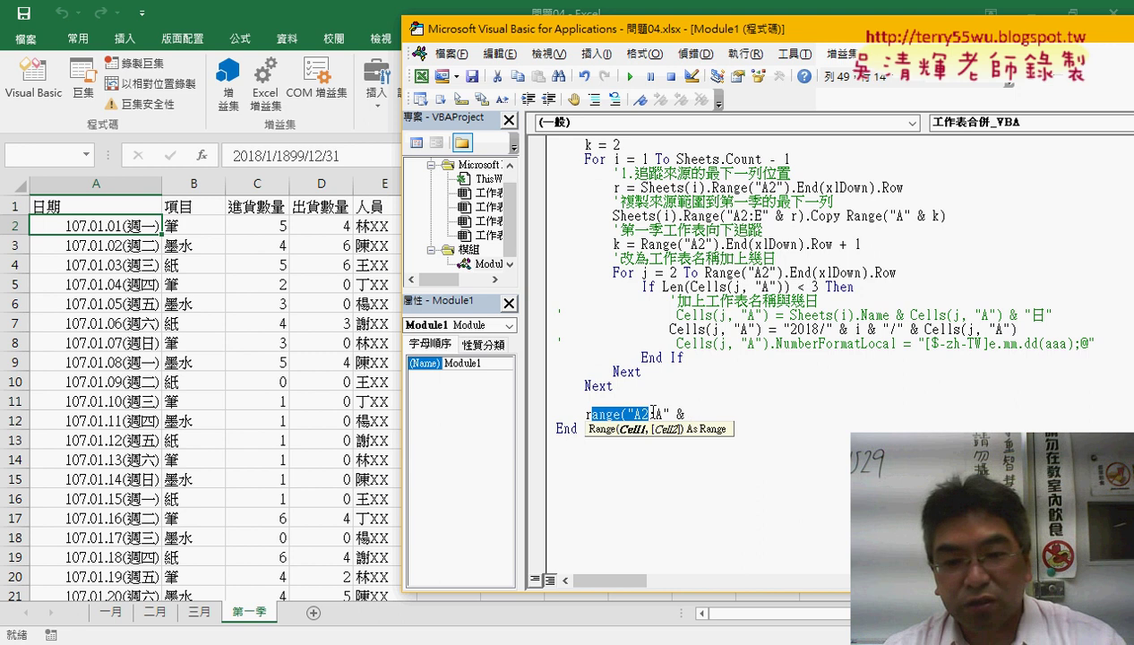
key(ctrl+c)
click(733, 414)
key(ctrl+v)
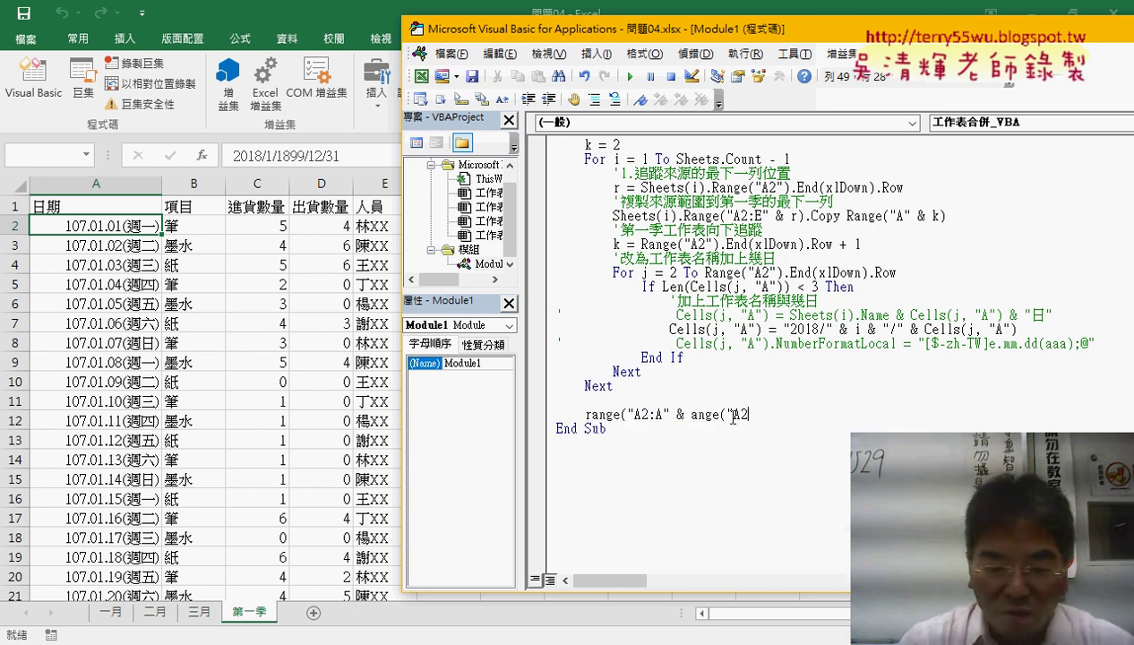
text("))
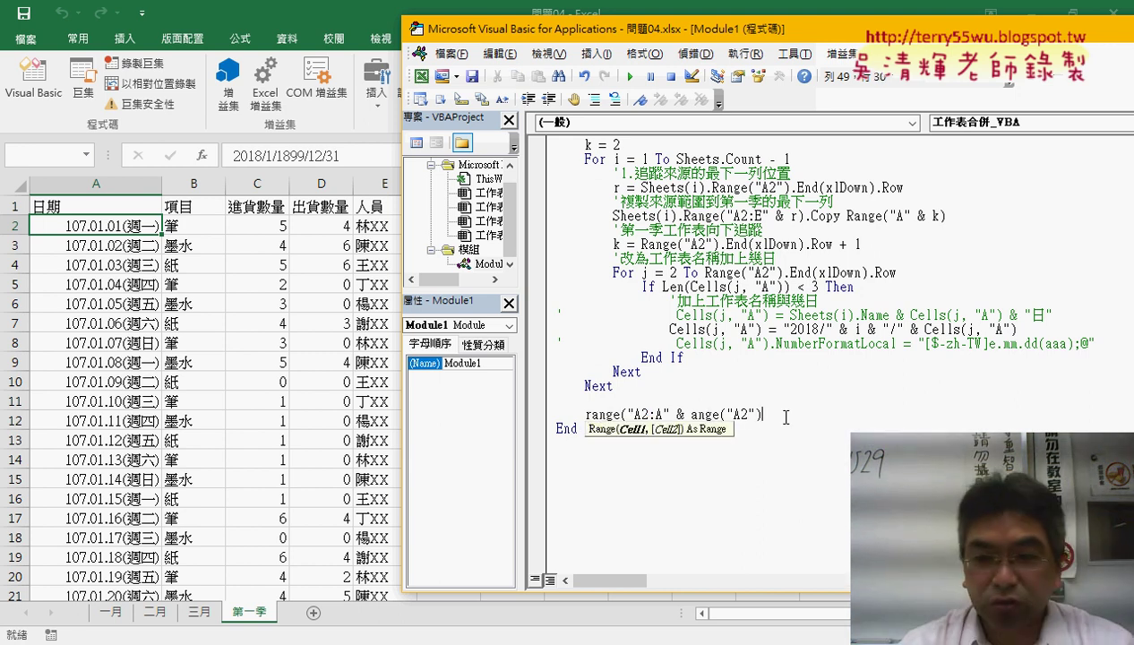
text(.e)
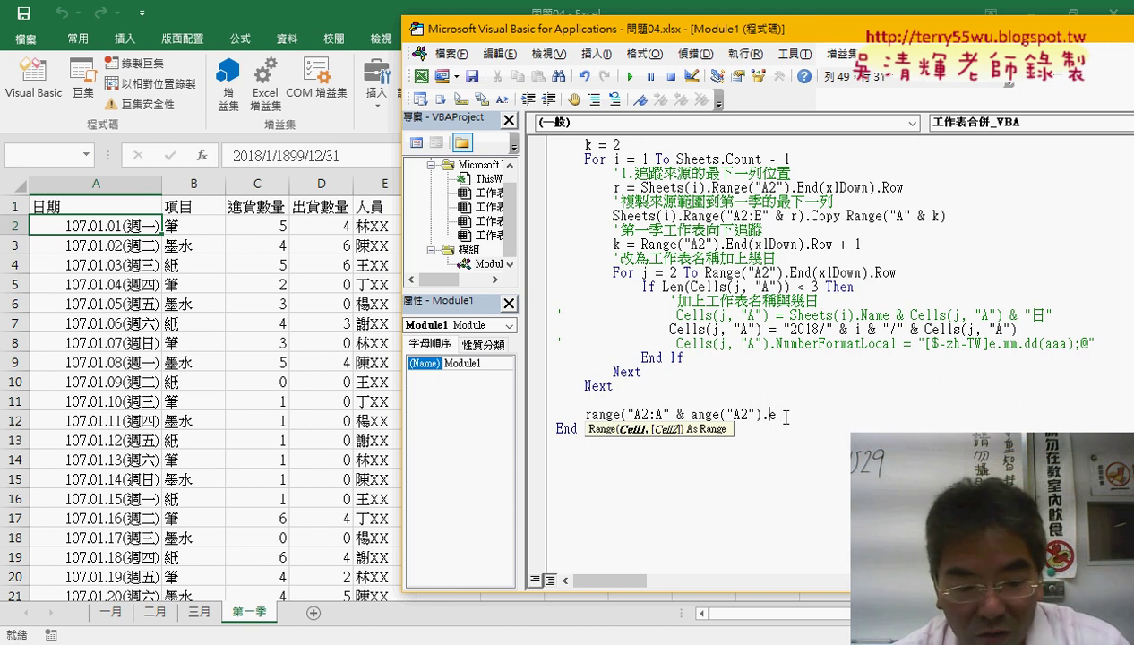
Fix the typo and extend the line to Range("A2:A" & Range("A2").End(xlDown).Row)
click(691, 416)
text(r)
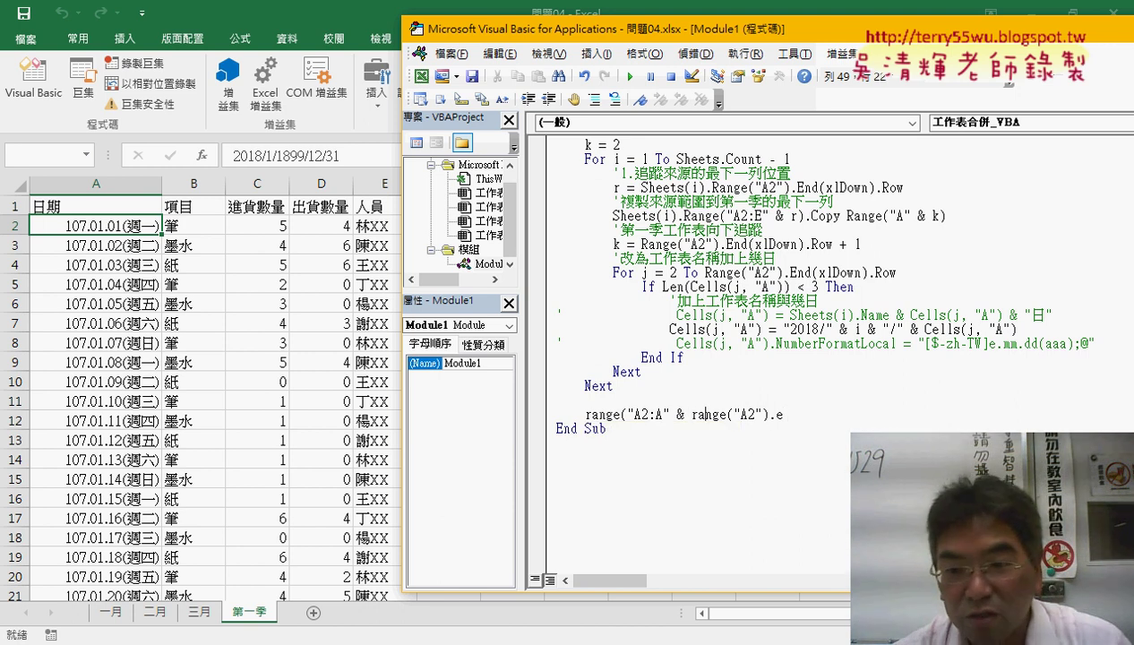
click(785, 415)
key(BackSpace)
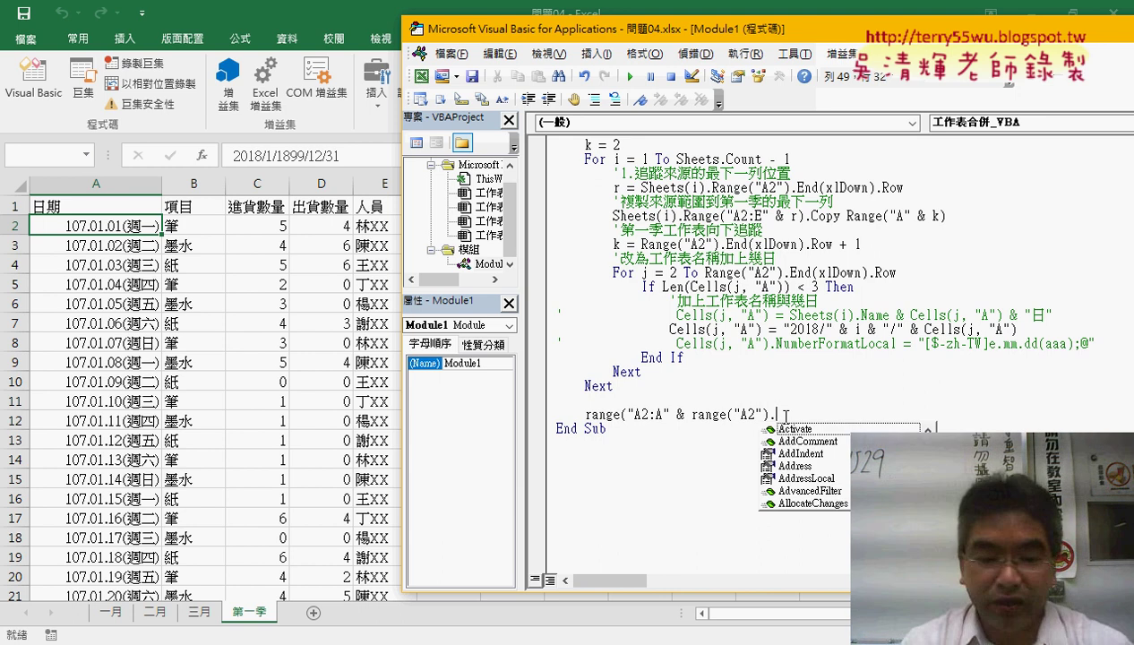
text(e)
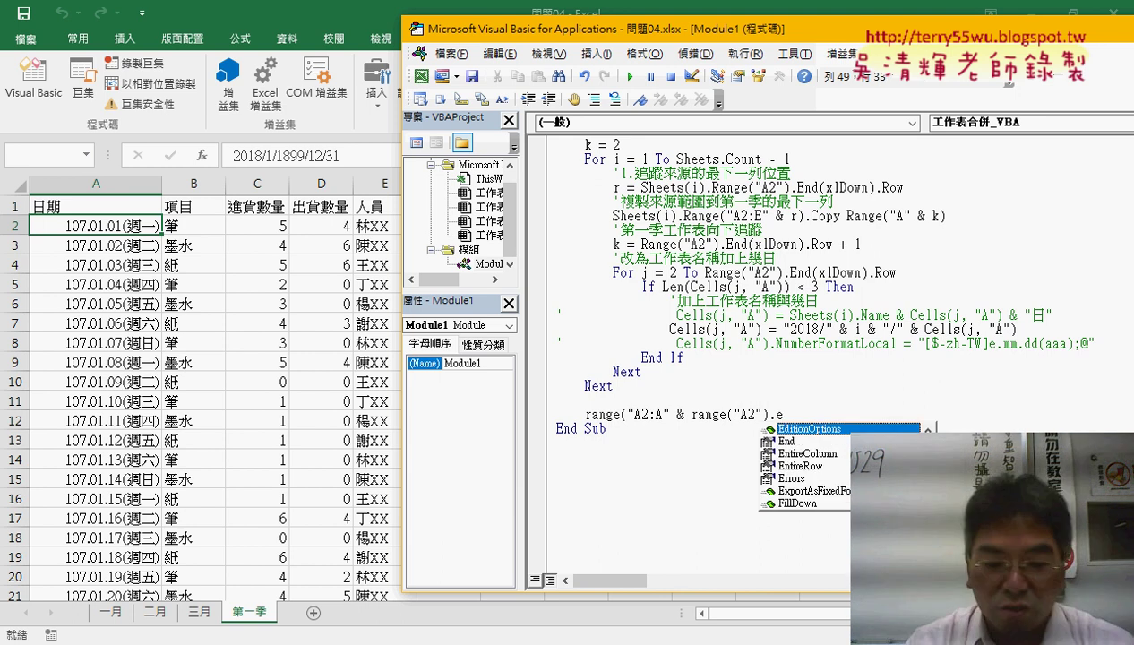
text(nd ()
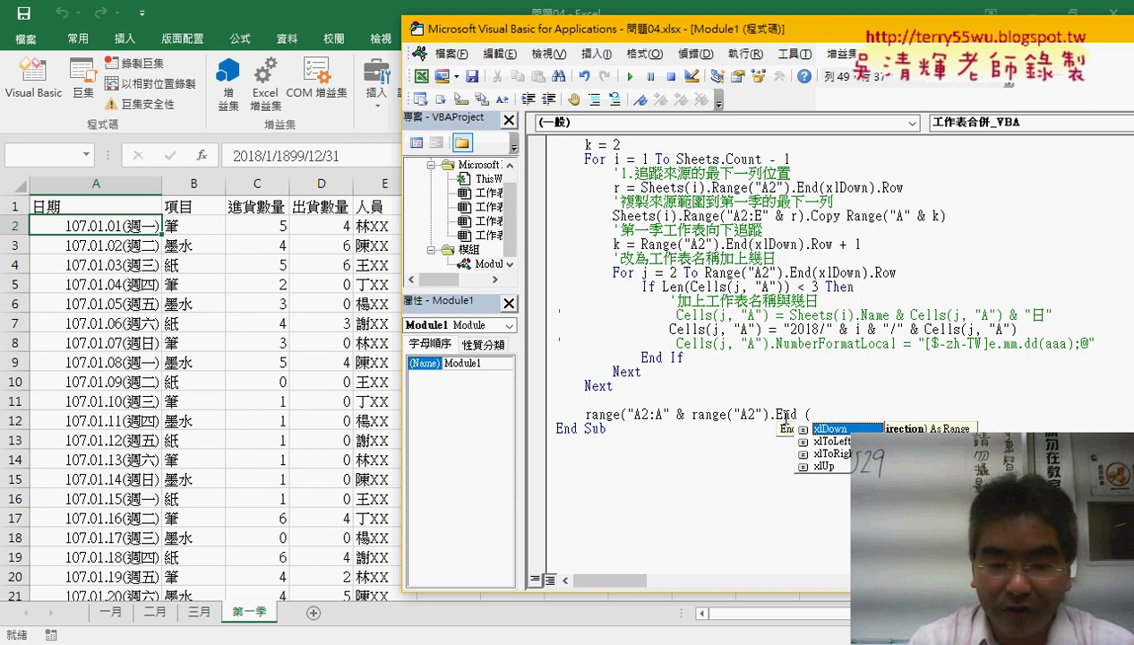
key(space)
text())
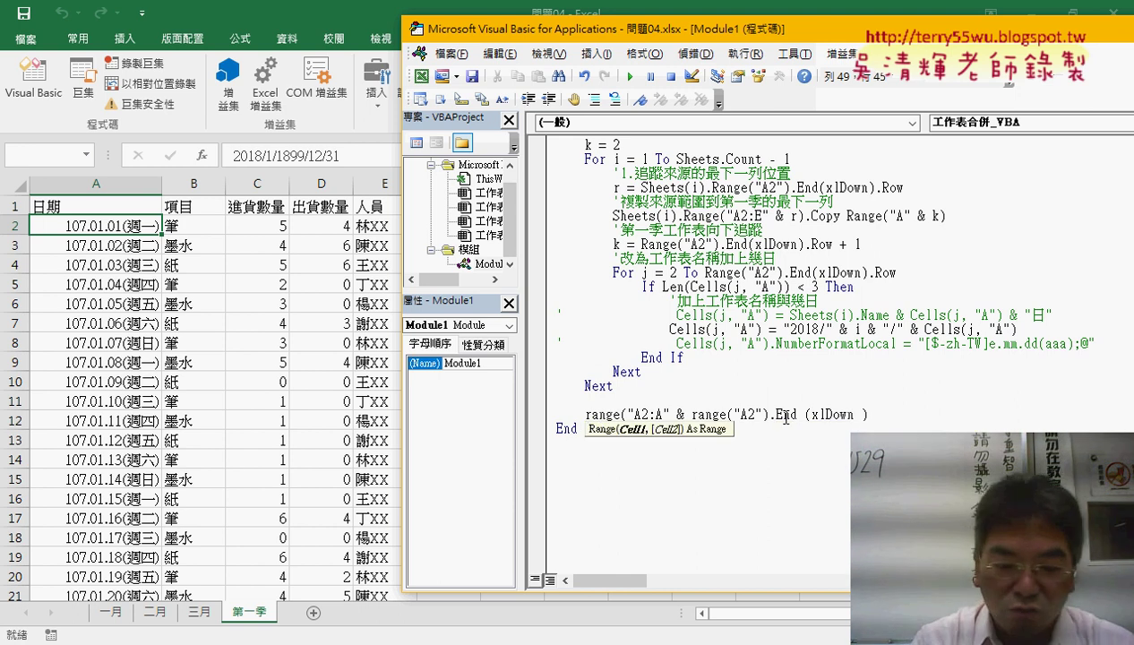
text(.row)
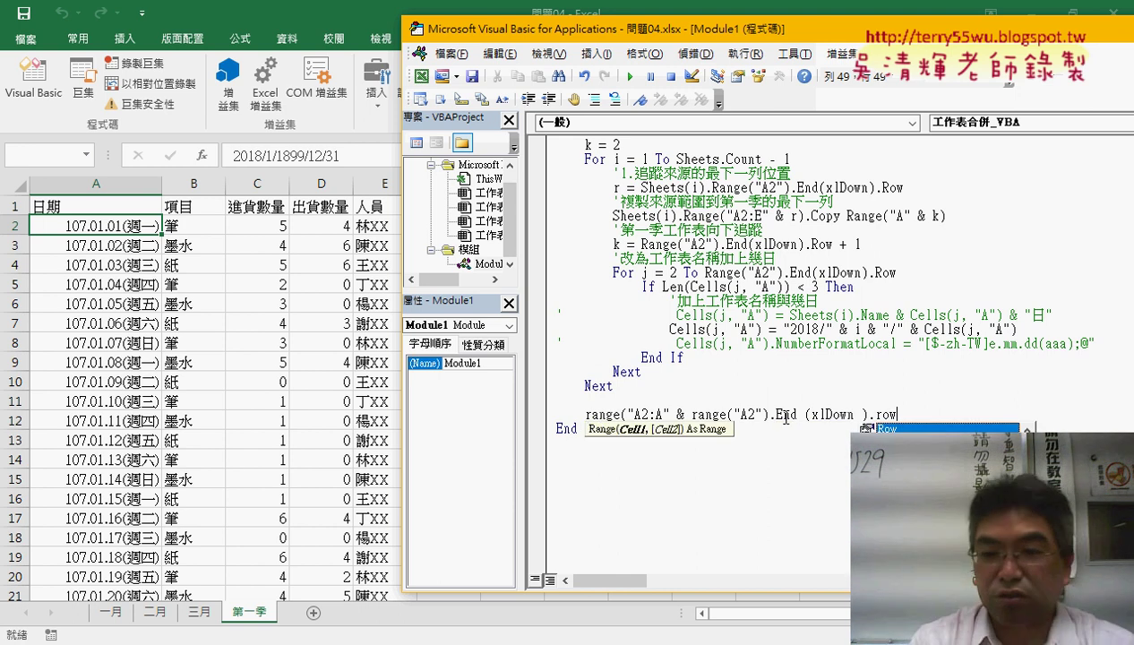
text())
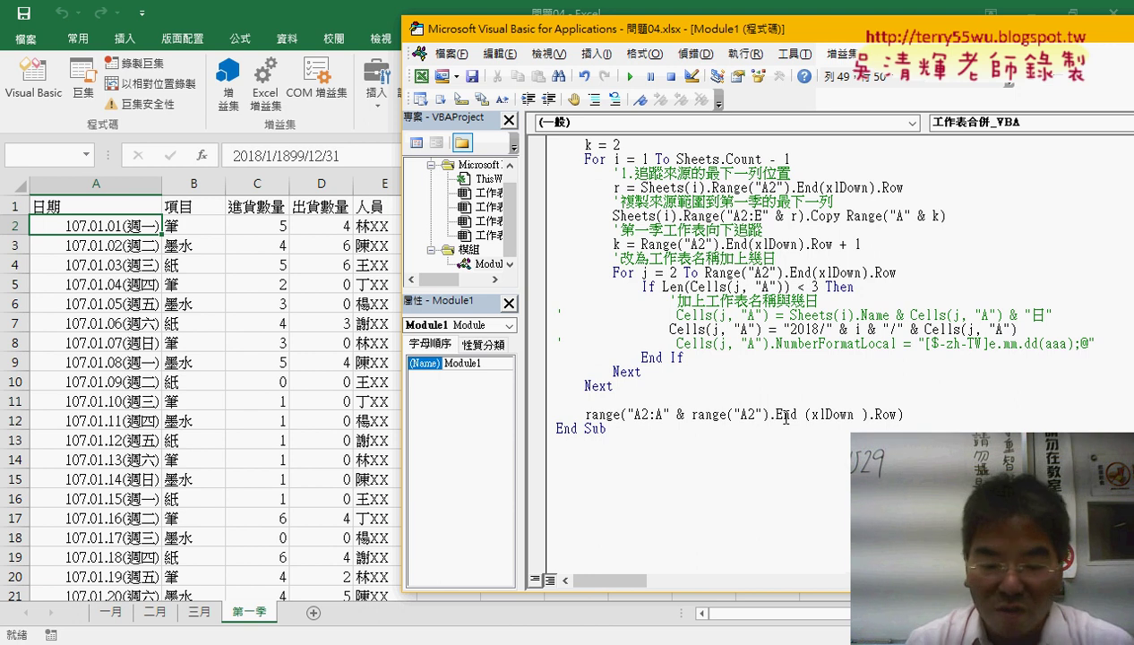
text(.n)
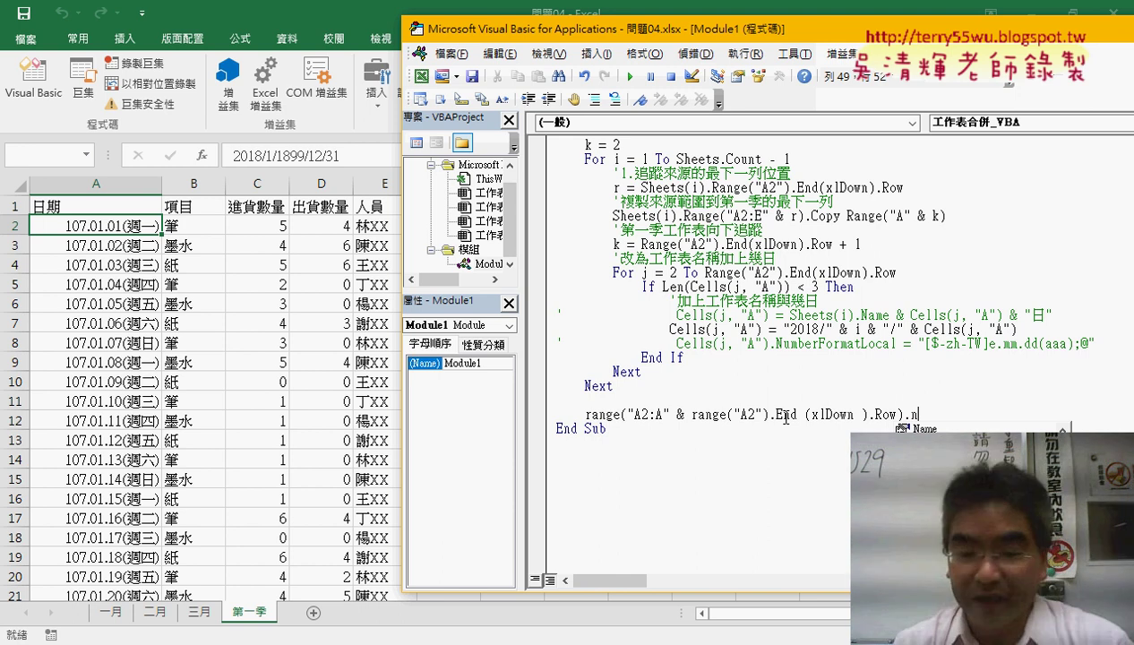
Append .NumberFormatLocal = and paste the "[$-zh-TW]e.mm.dd(aaa);@" format string after the loop
text(umberFormatLocal)
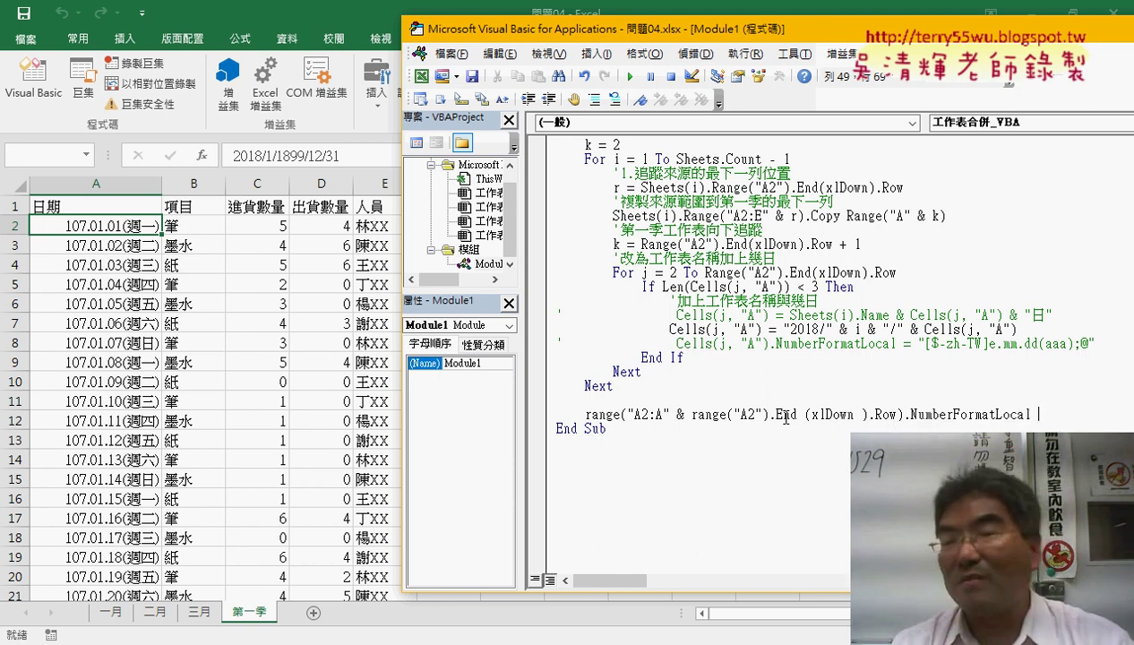
text( =)
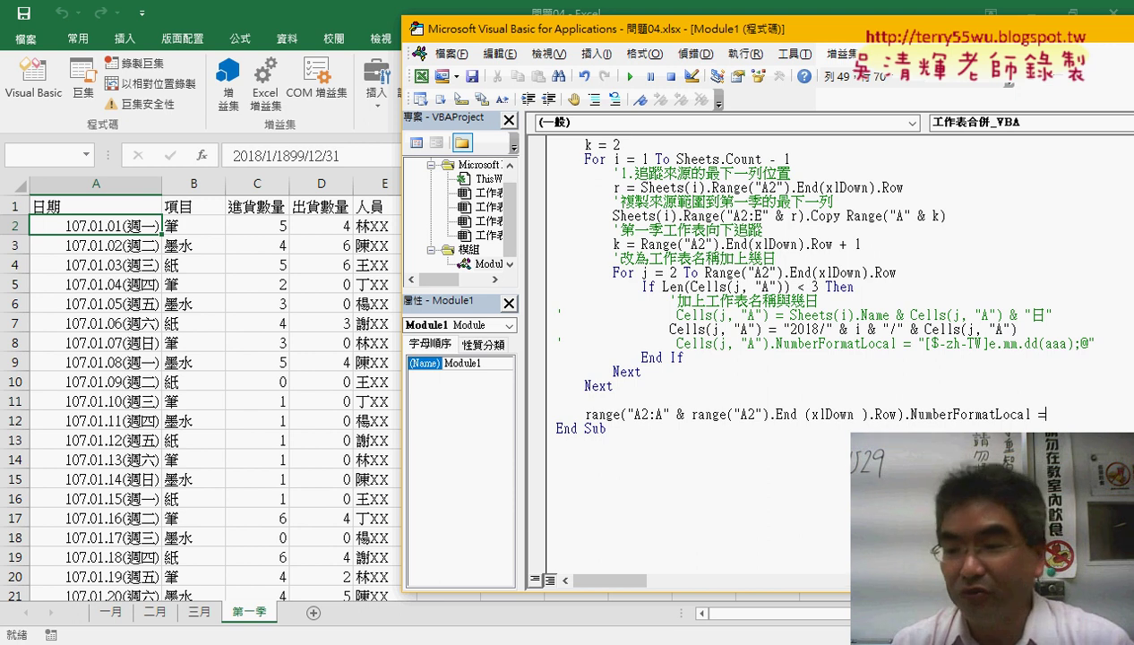
text(")
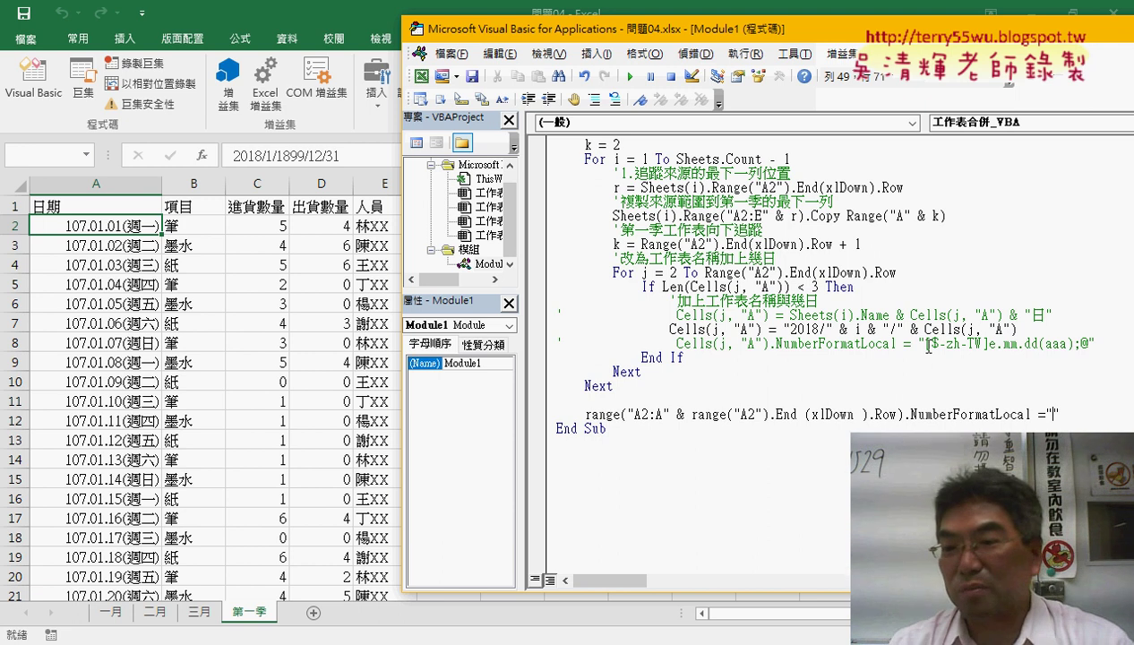
mouse_move(928, 344)
mouse_down()
mouse_move(1087, 340)
mouse_move(926, 343)
mouse_up()
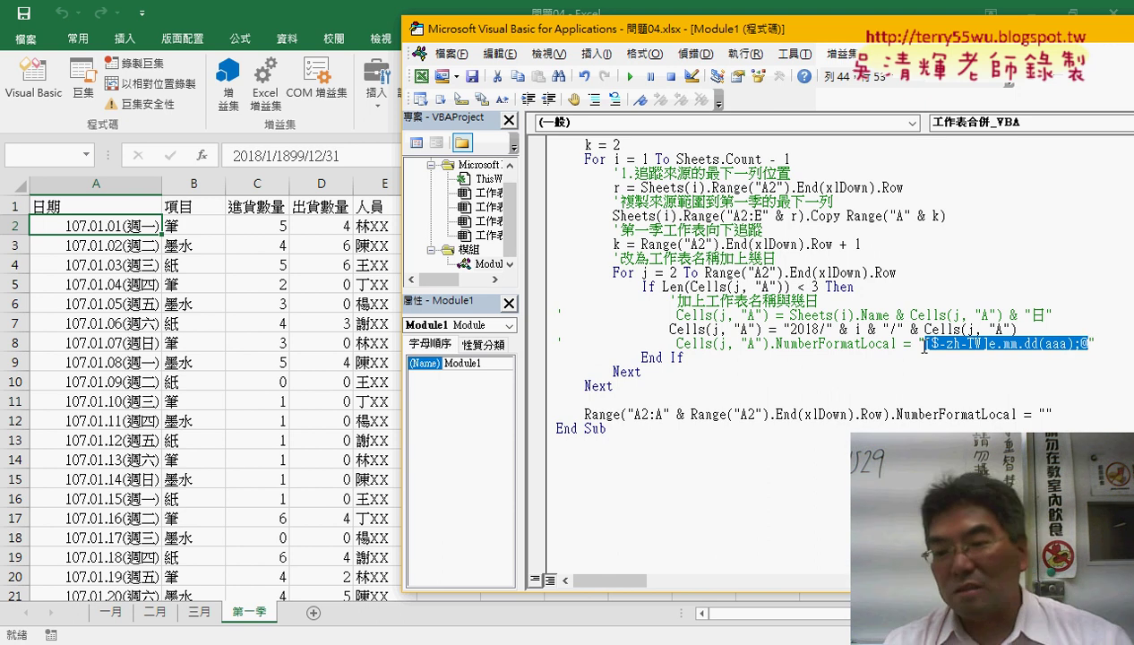
click(1048, 415)
key(ctrl+v)
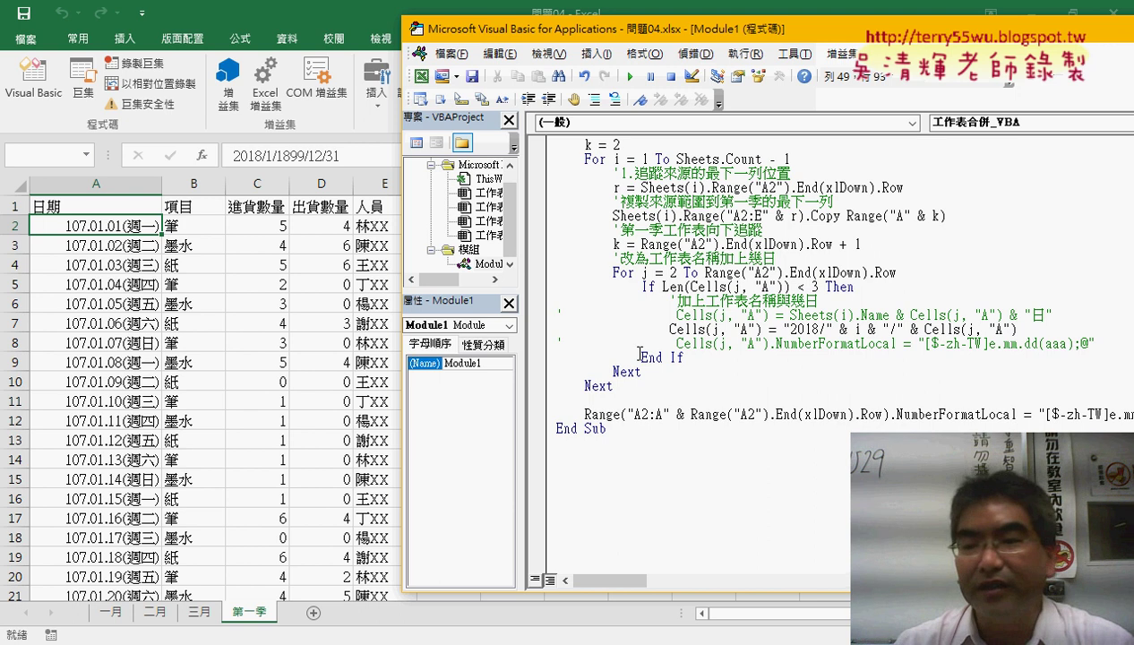
drag(743, 28, 554, 26)
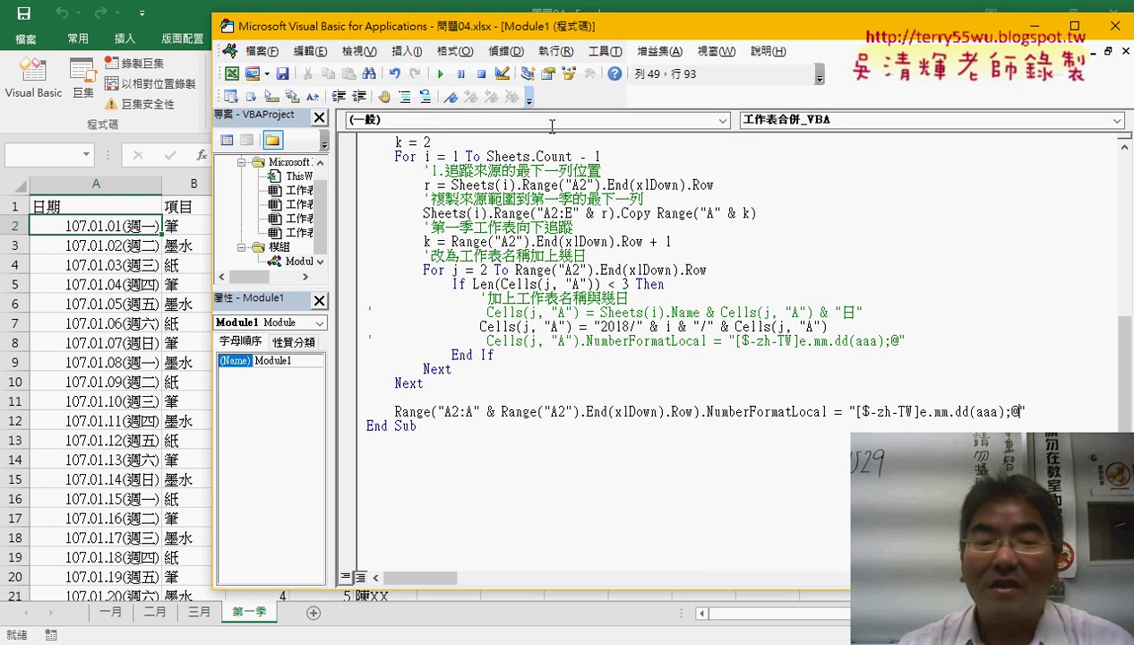
click(580, 363)
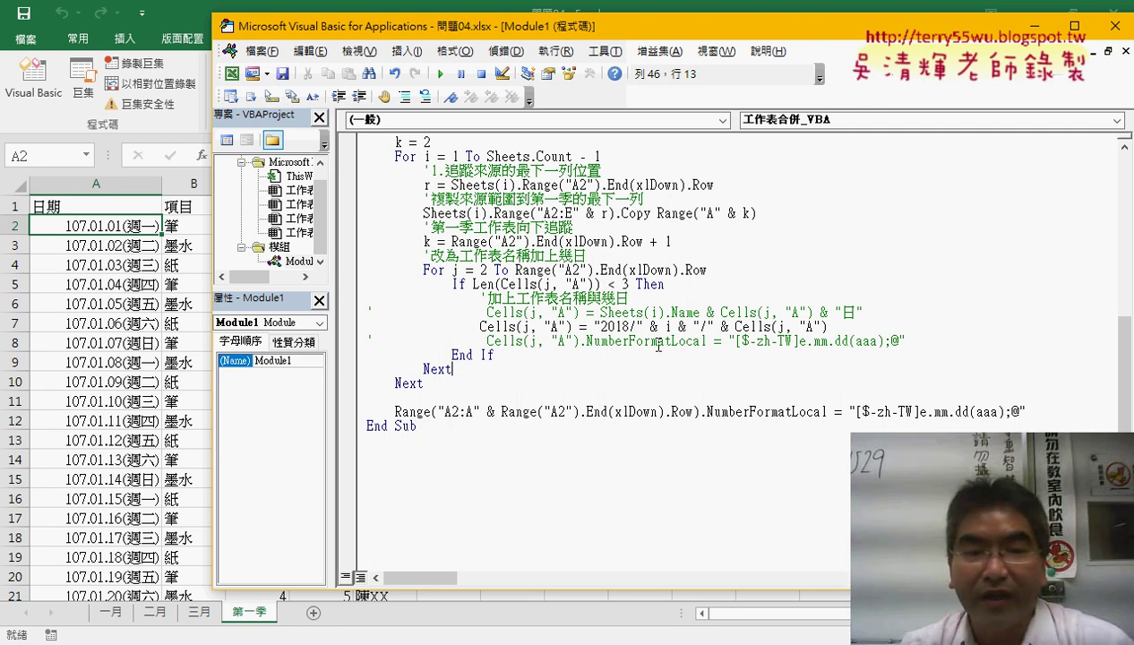
Run Sub 清除 to empty 第一季, then rerun 工作表合併_VBA to refill it
click(602, 327)
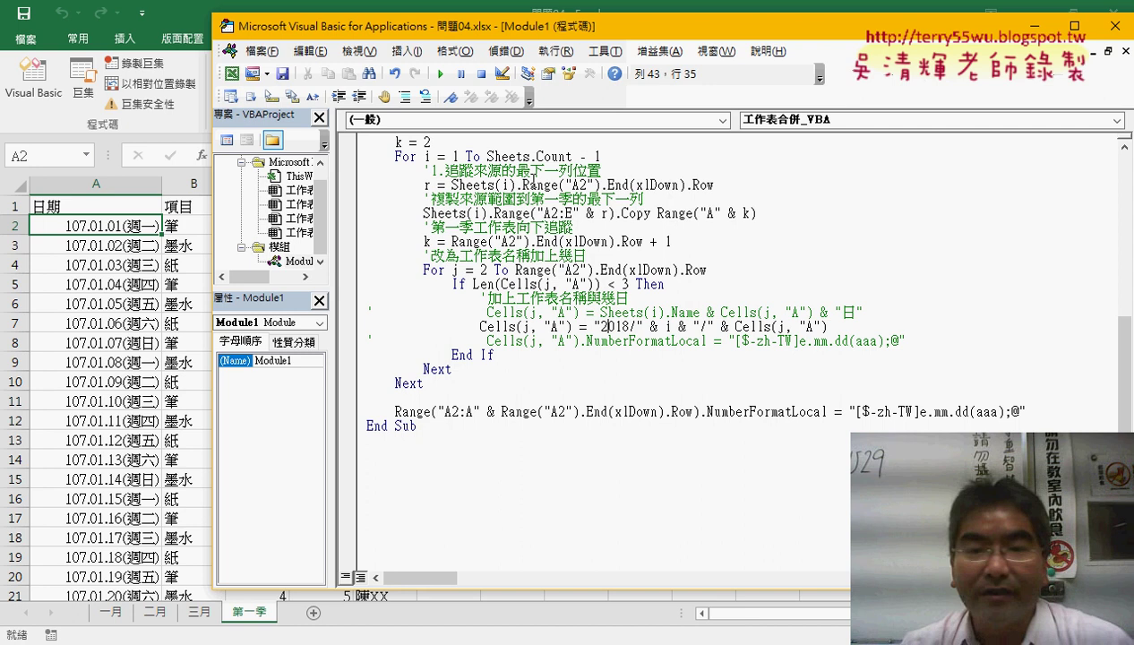
scroll(588, 264, up, 1)
scroll(591, 260, up, 1)
click(619, 192)
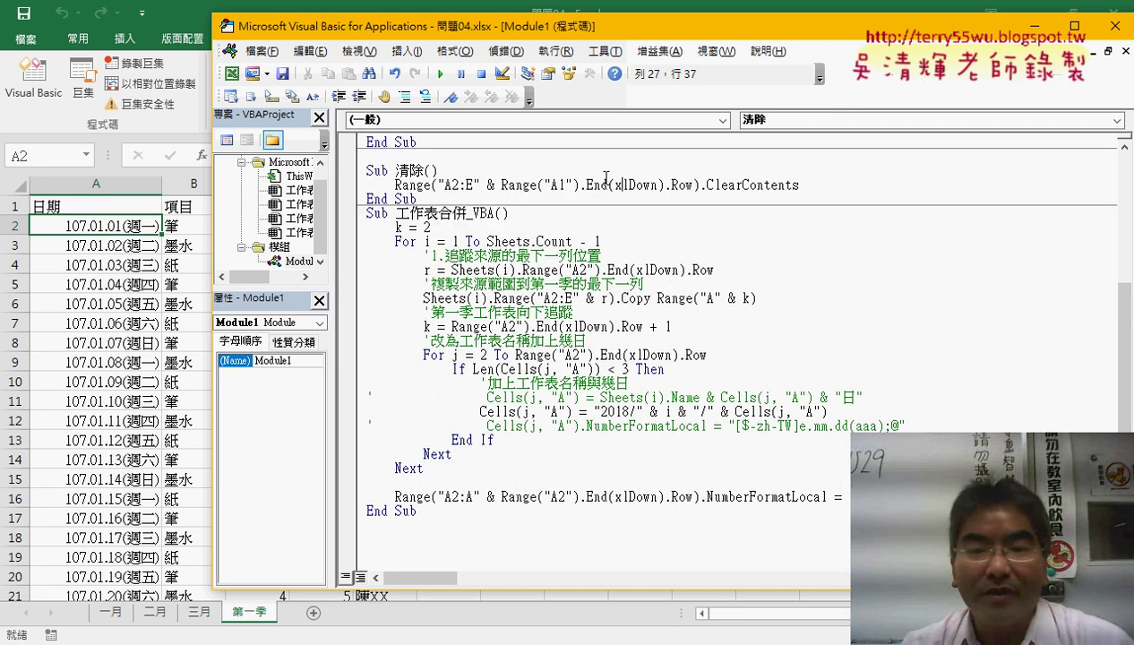
click(439, 74)
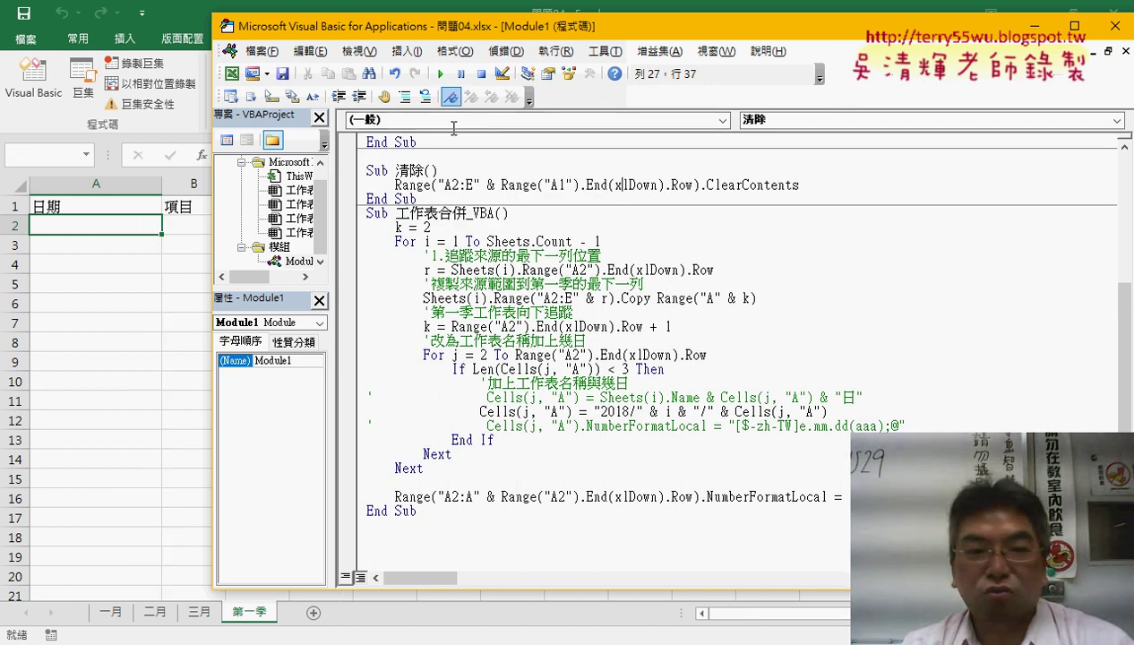
click(440, 74)
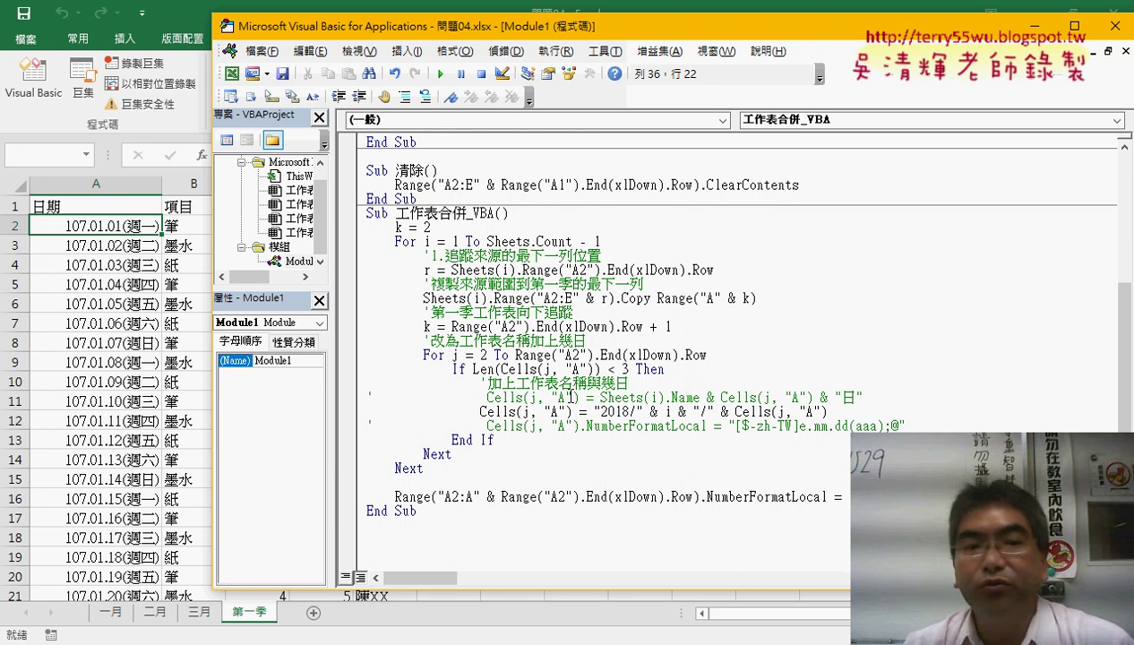